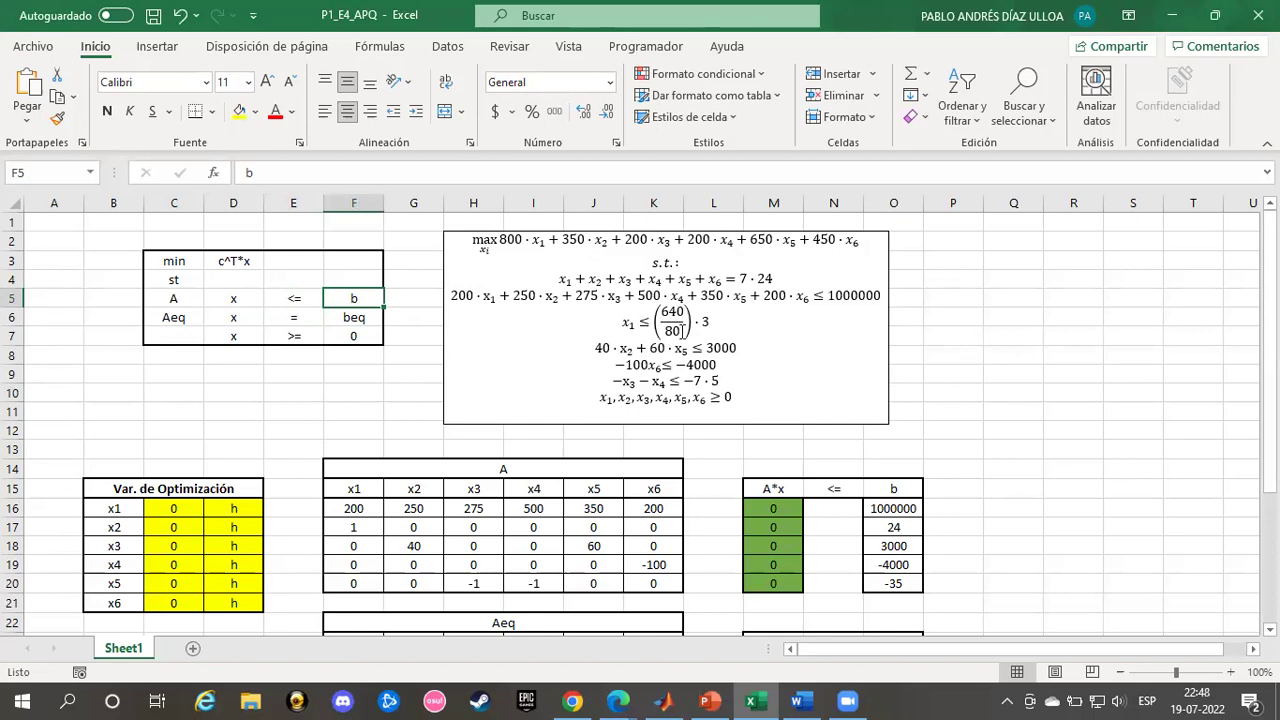
Step: Review the last two inequality constraints in the model text box and locate coefficient matrix A on the sheet
drag(617, 364, 720, 383)
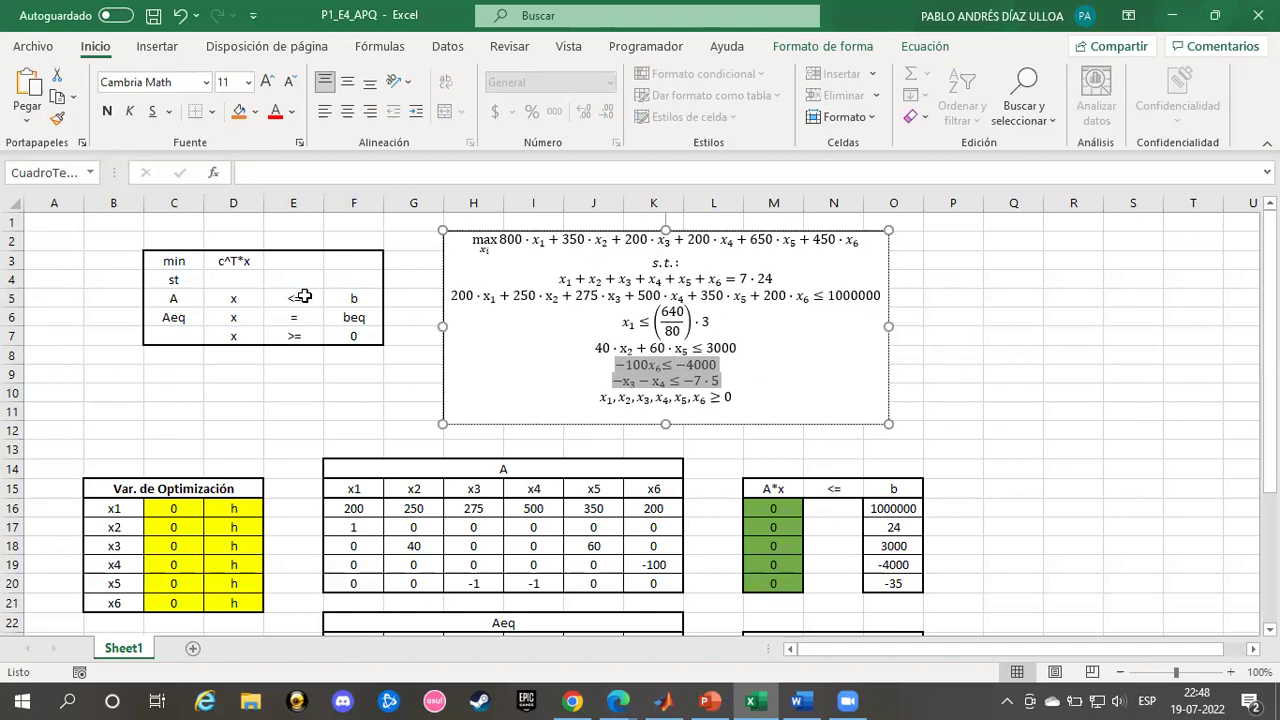
click(315, 412)
drag(1270, 287, 1270, 303)
click(354, 372)
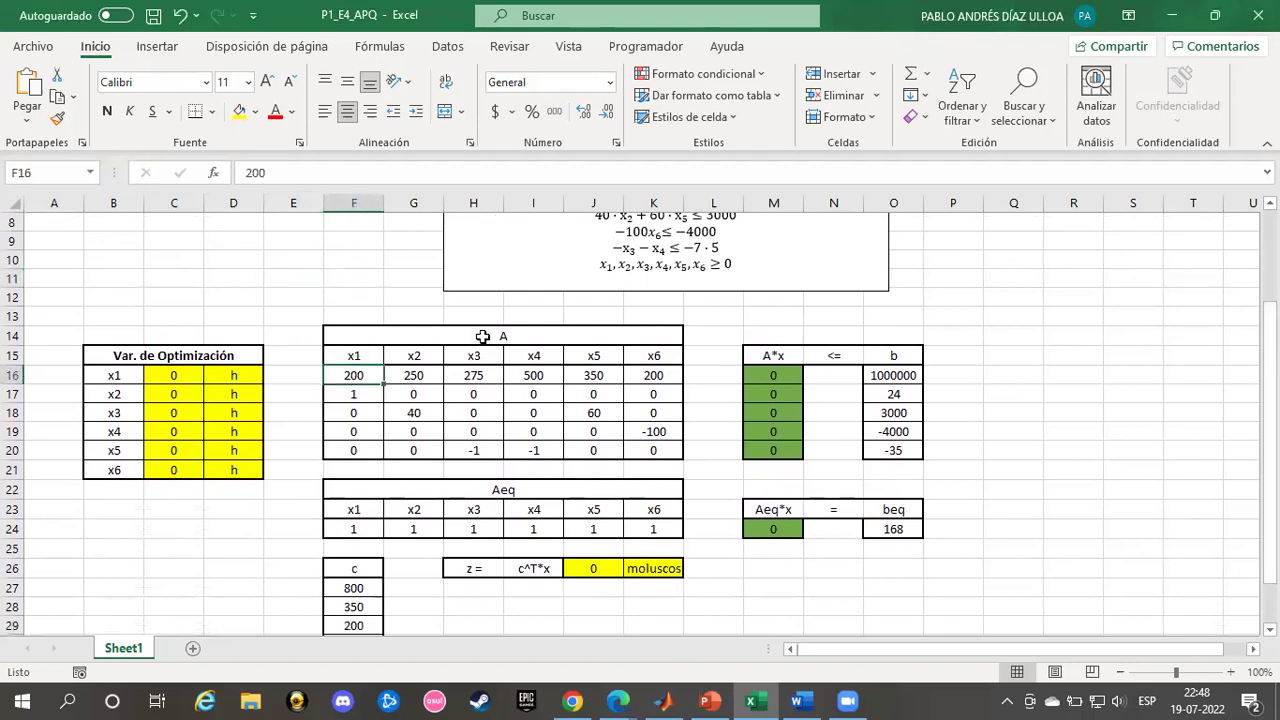
click(490, 335)
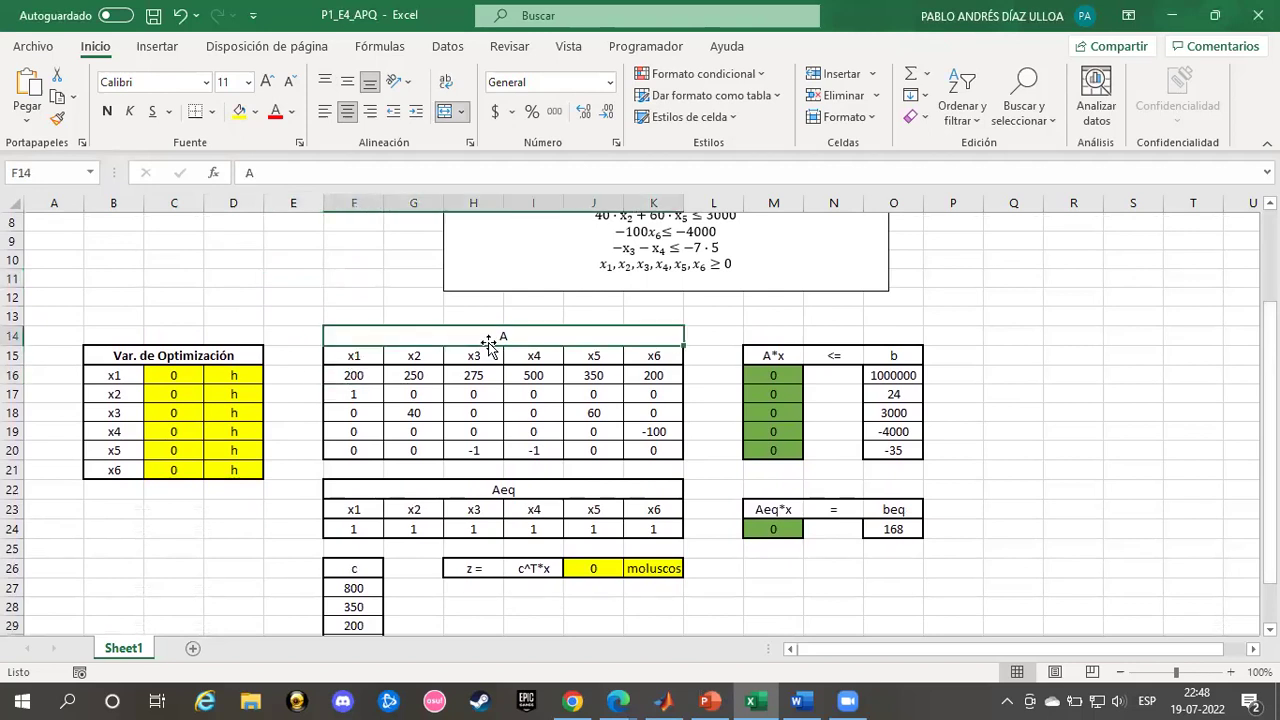
drag(1270, 372, 1270, 358)
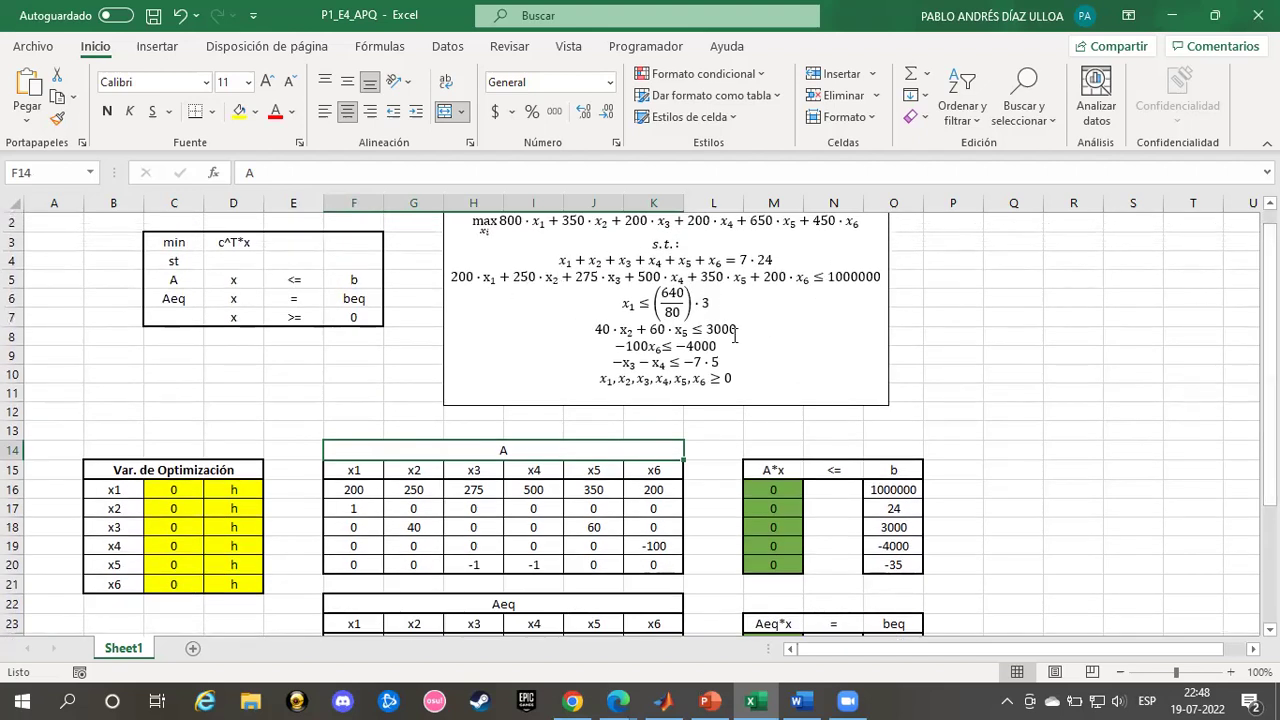
Step: Compare the first row of matrix A, F16:K16, with the coefficients of the 1000000 limit constraint in the model
click(317, 489)
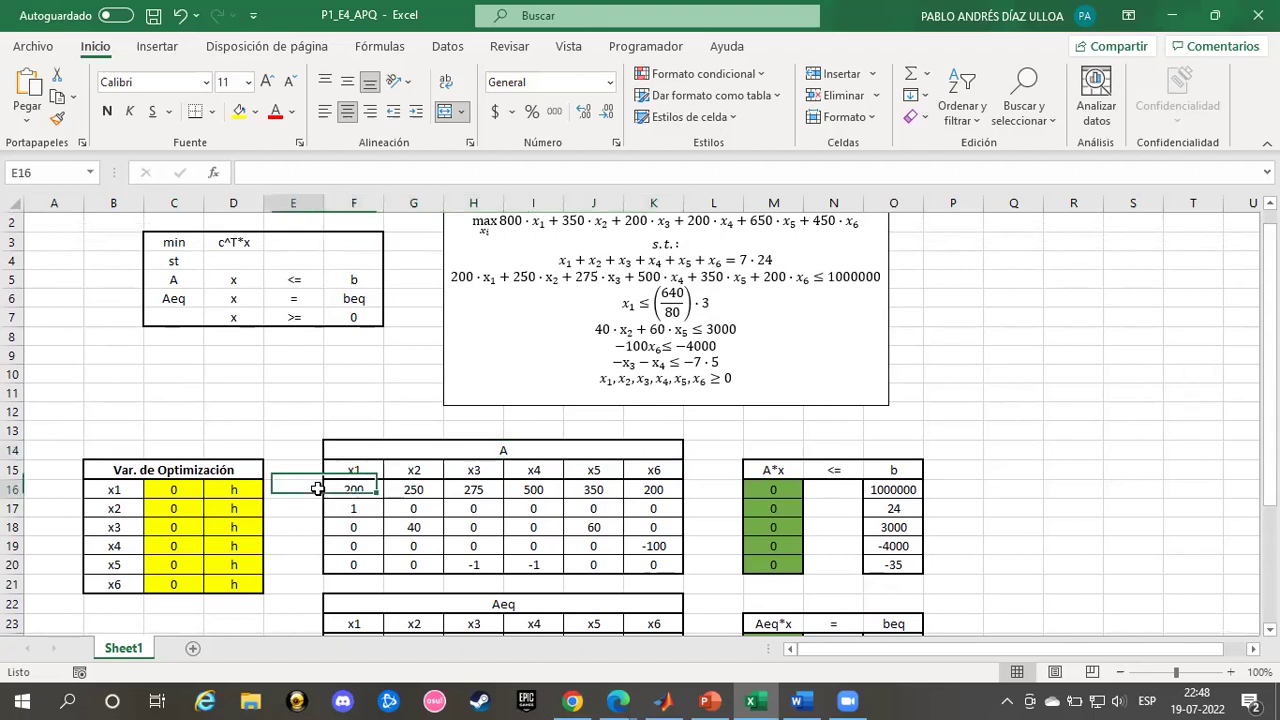
drag(345, 489, 654, 493)
click(598, 262)
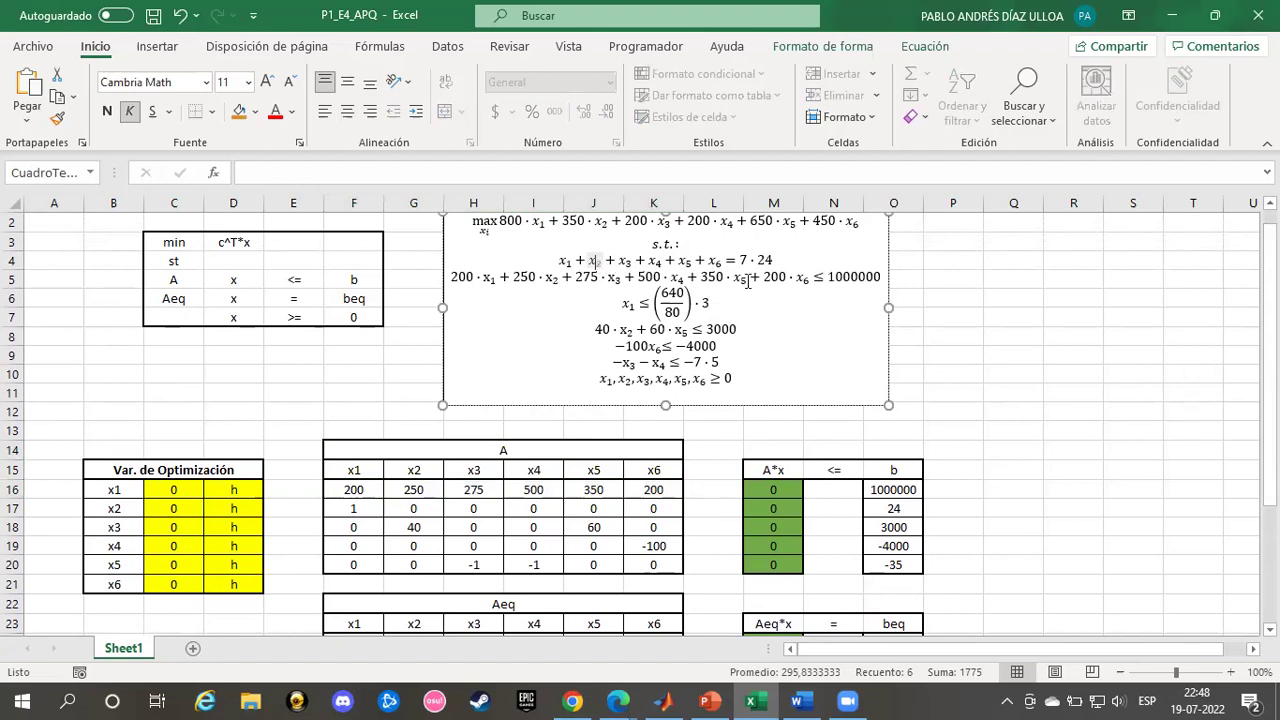
click(812, 285)
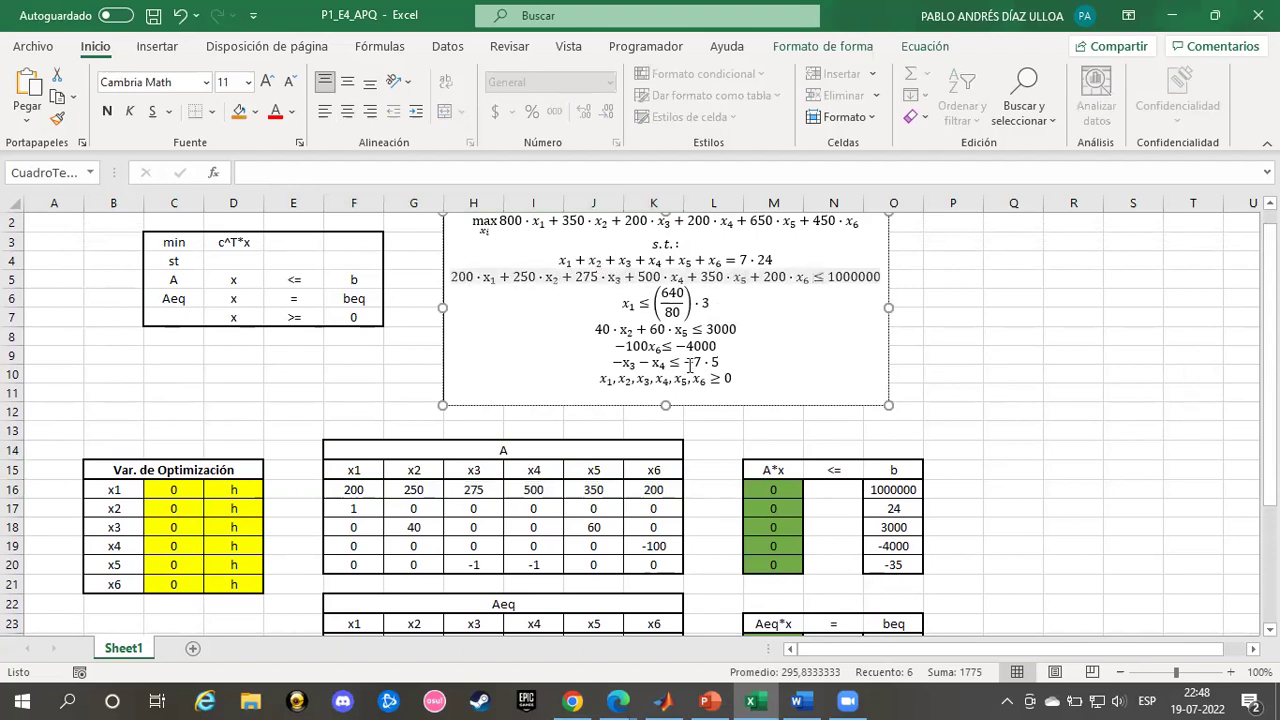
click(1126, 430)
Step: Check the x1 column of matrix A, F16:F20, against the x1 coefficients in the model's inequality constraints
drag(353, 489, 365, 560)
click(413, 473)
drag(413, 473, 418, 565)
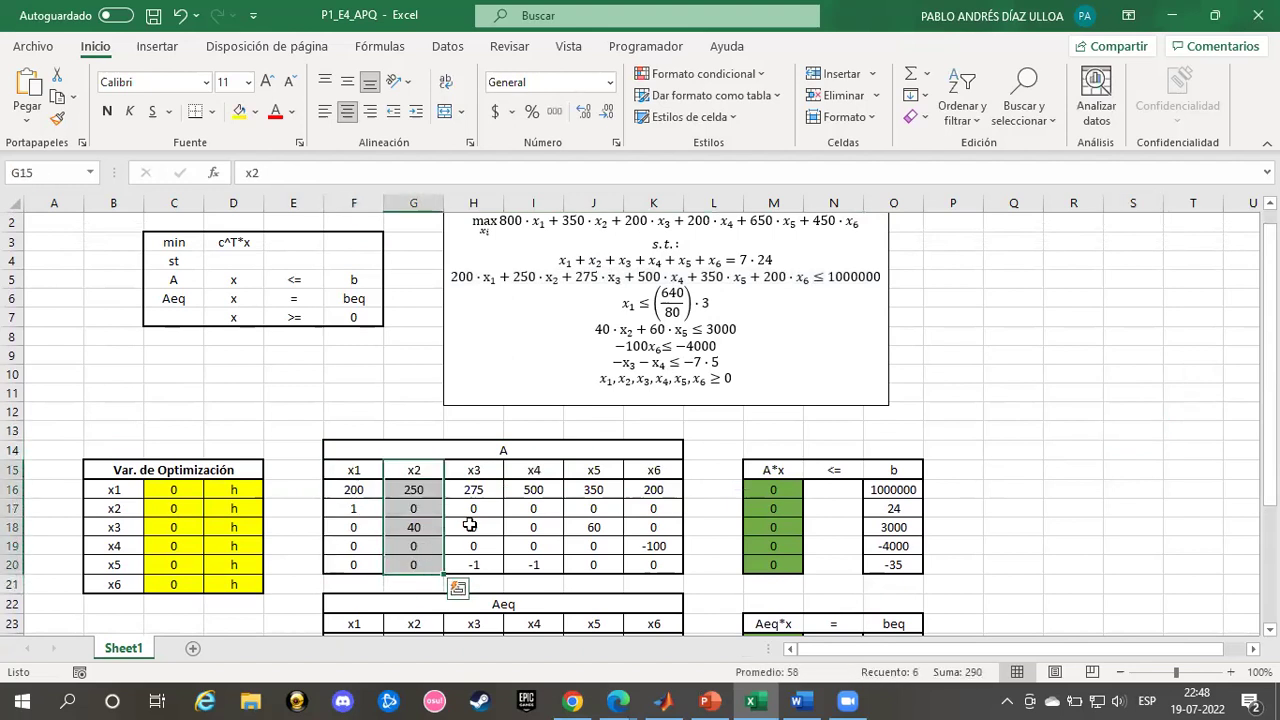
click(360, 468)
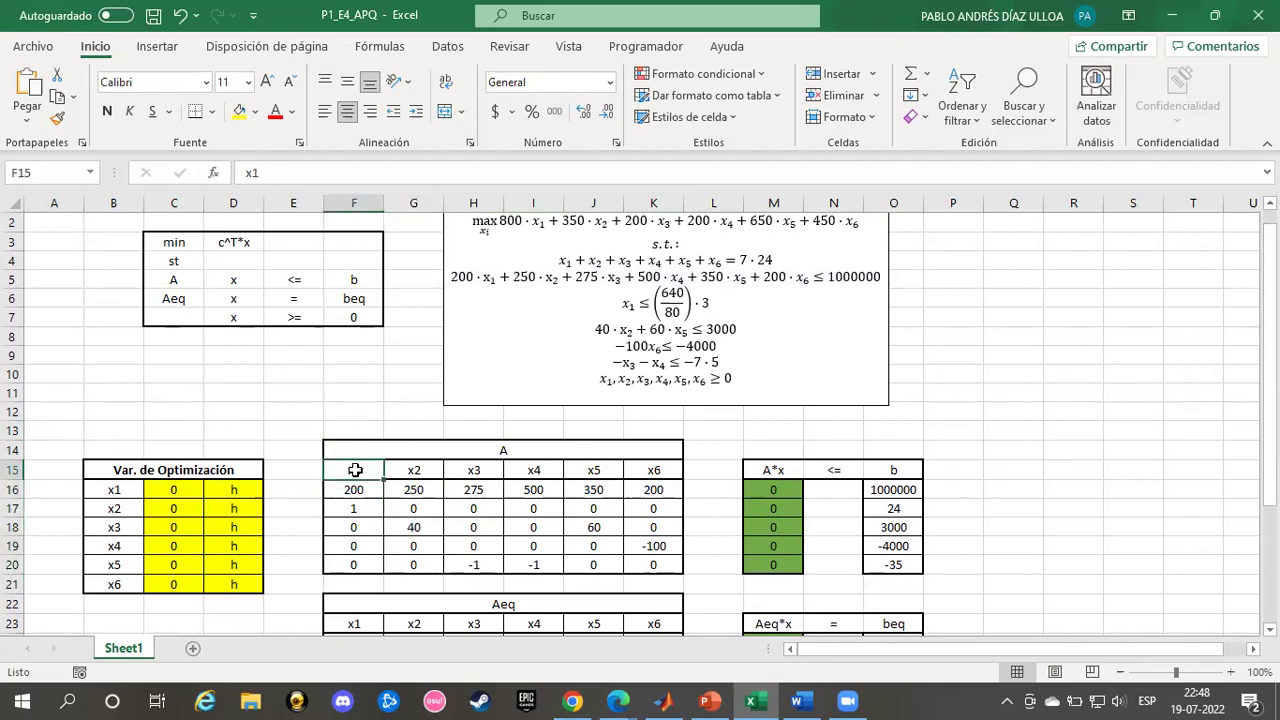
drag(354, 488, 360, 577)
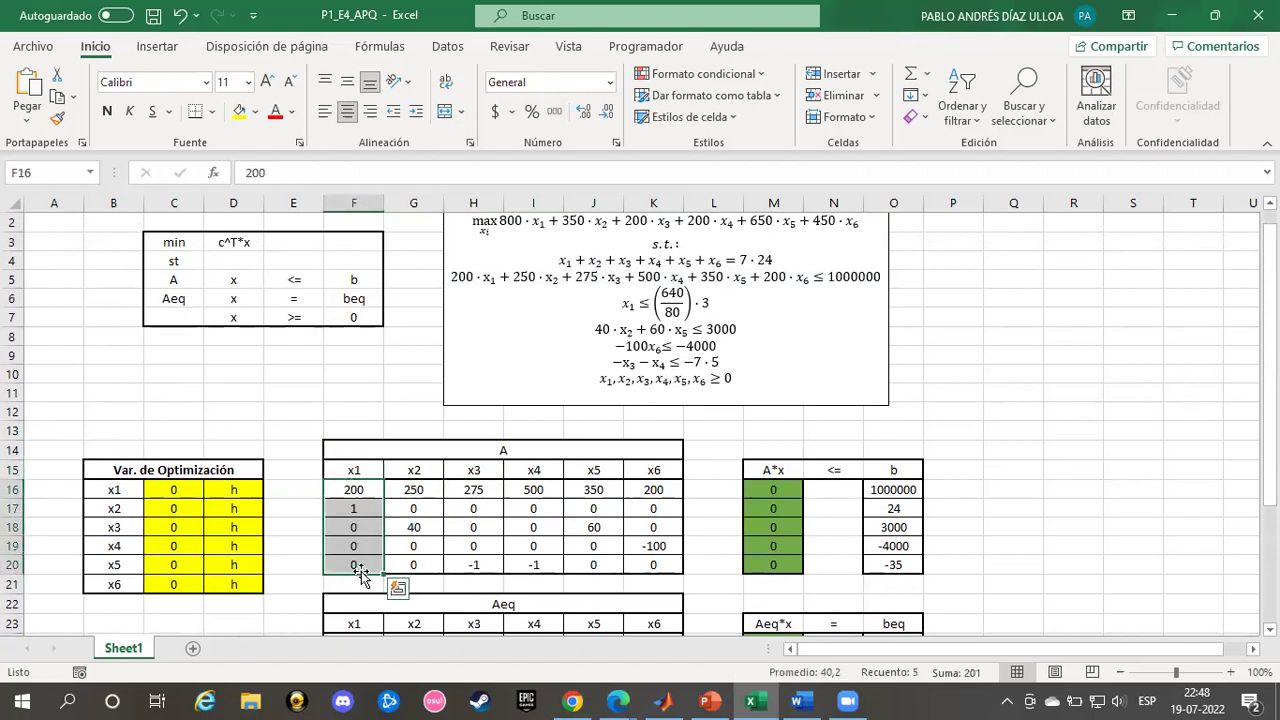
click(348, 489)
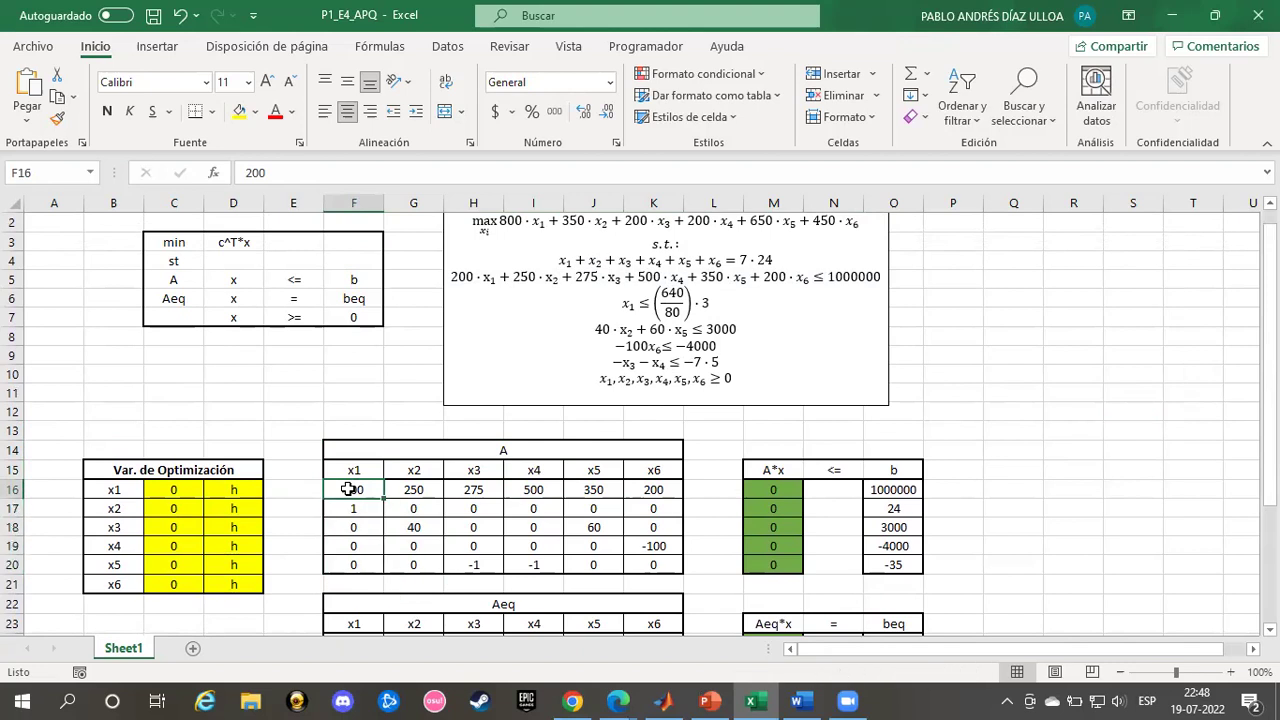
double_click(456, 277)
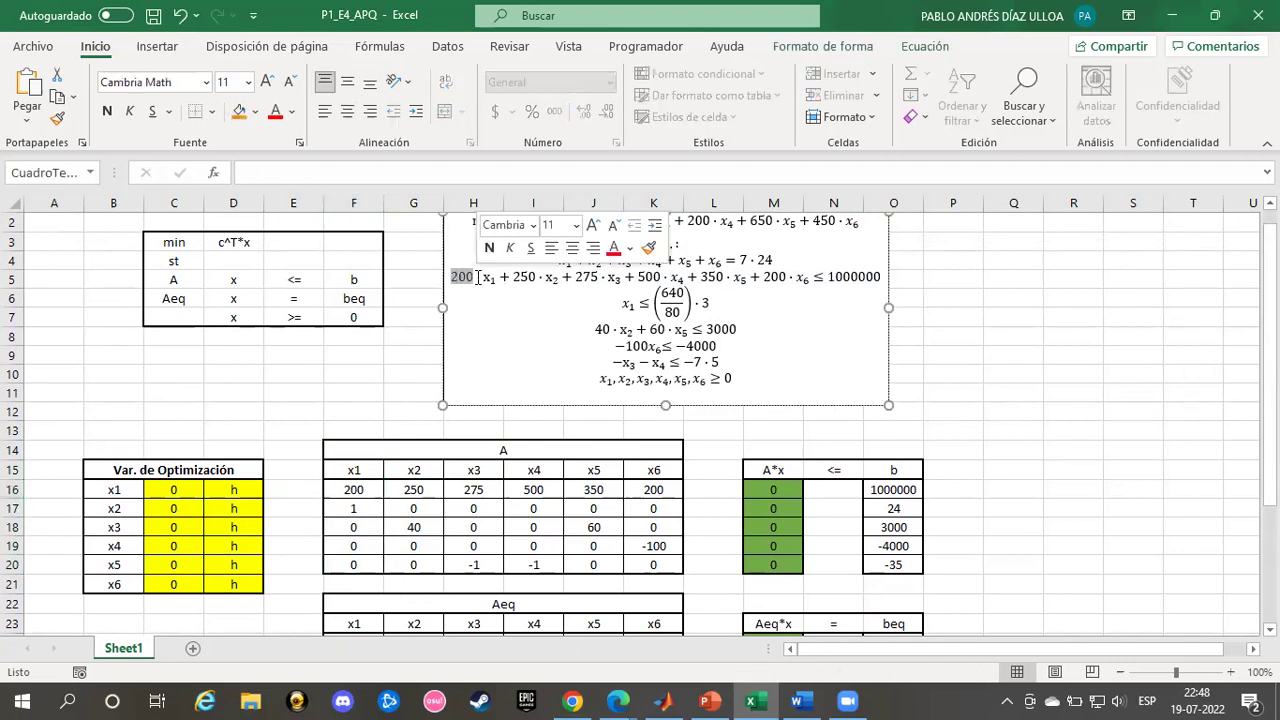
click(365, 509)
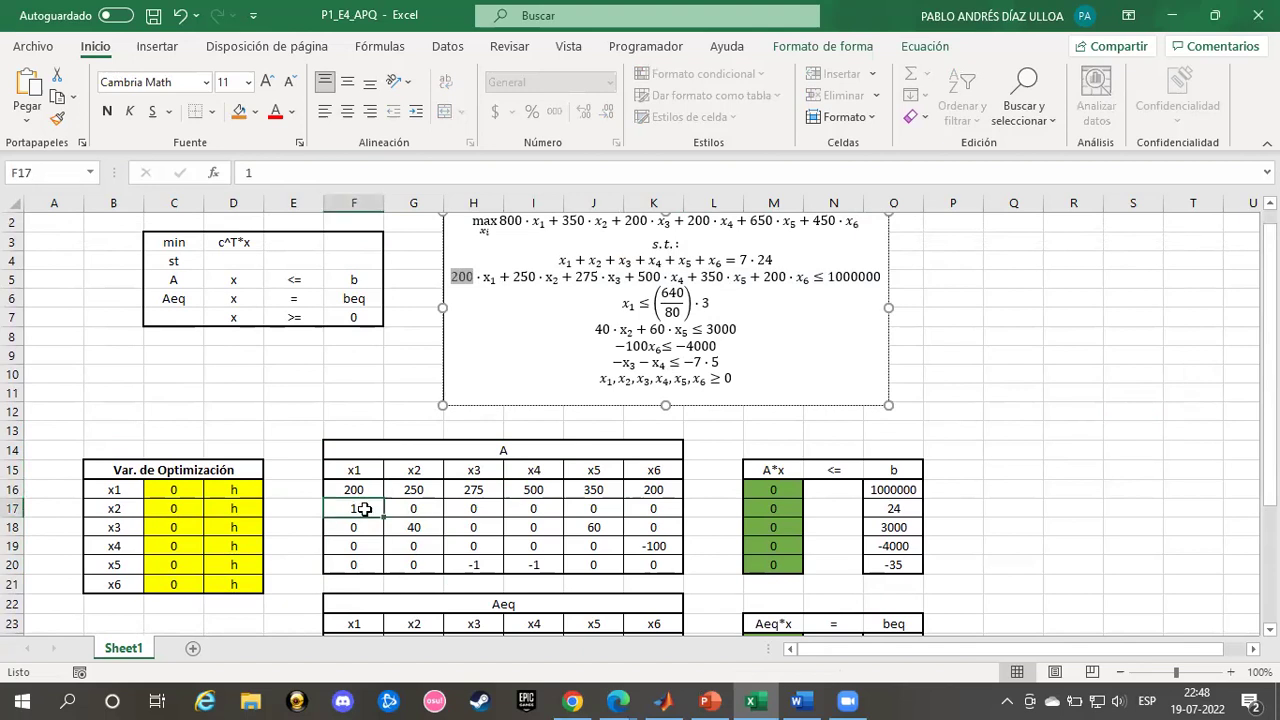
click(626, 302)
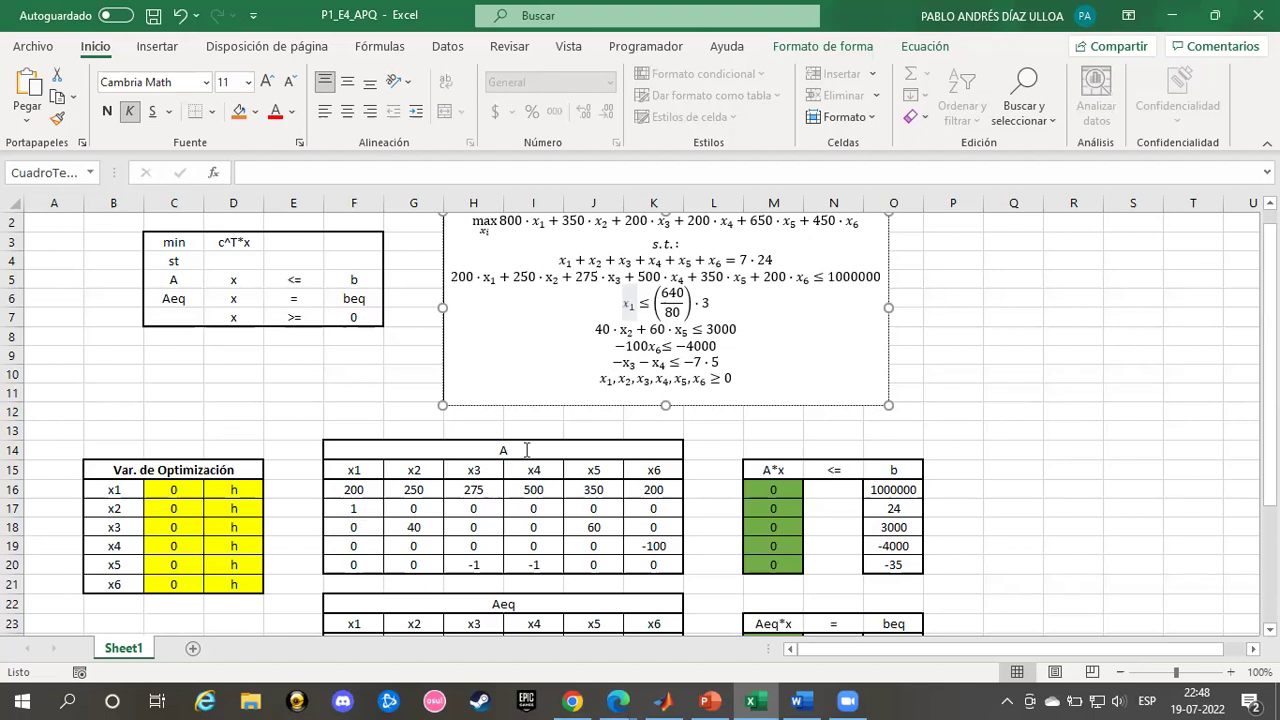
drag(353, 527, 354, 566)
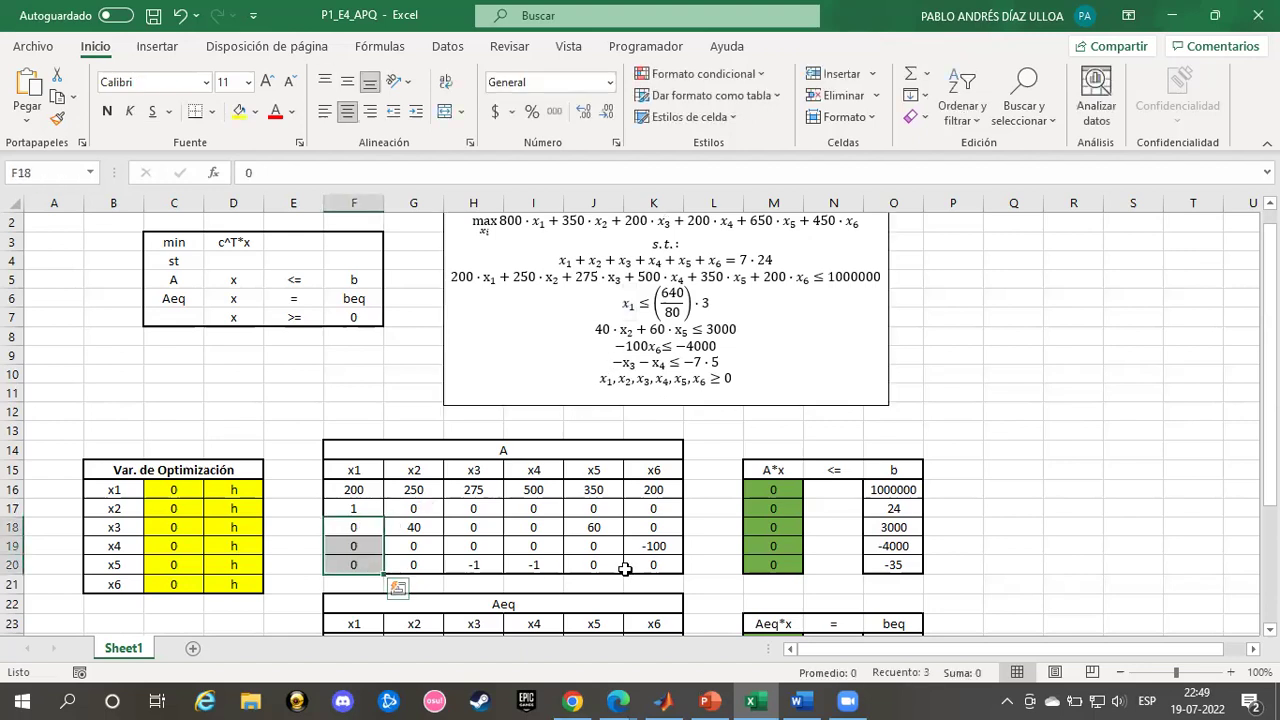
click(655, 494)
click(1058, 447)
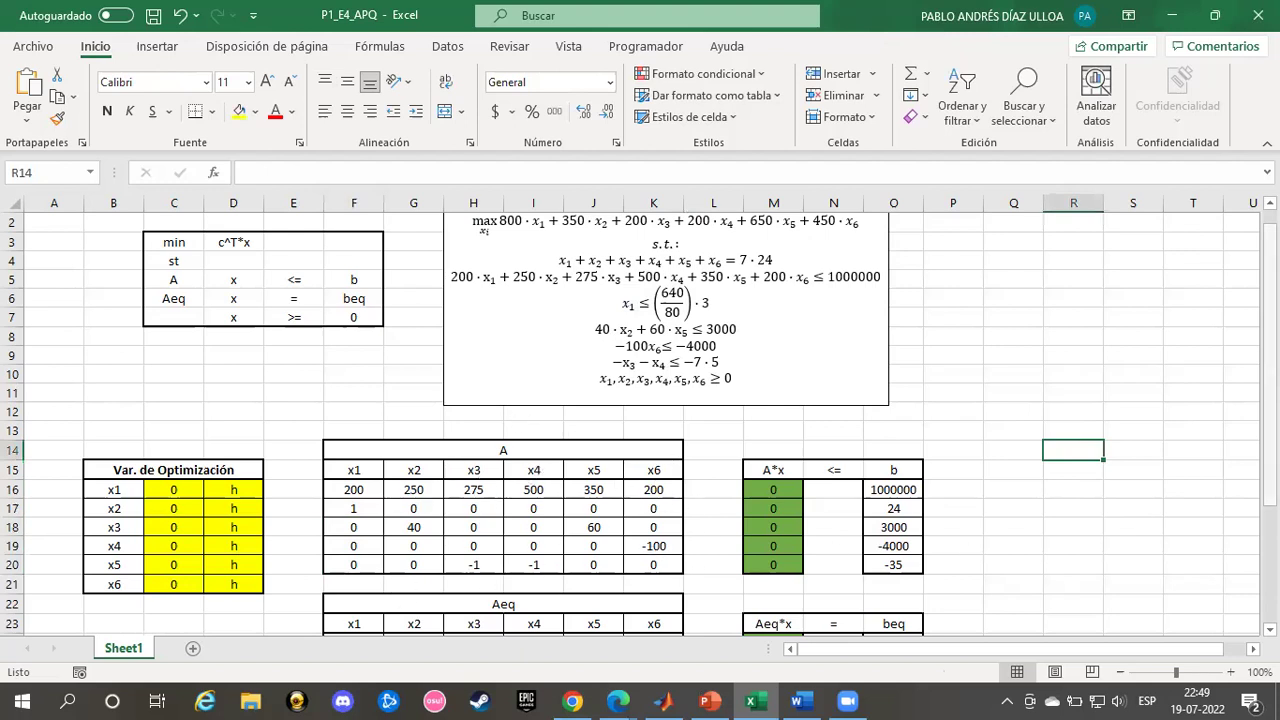
Step: Examine the optimization variables table, going through labels x1 to x6 and their value cells C16:C21
scroll(49, 421, down, 2)
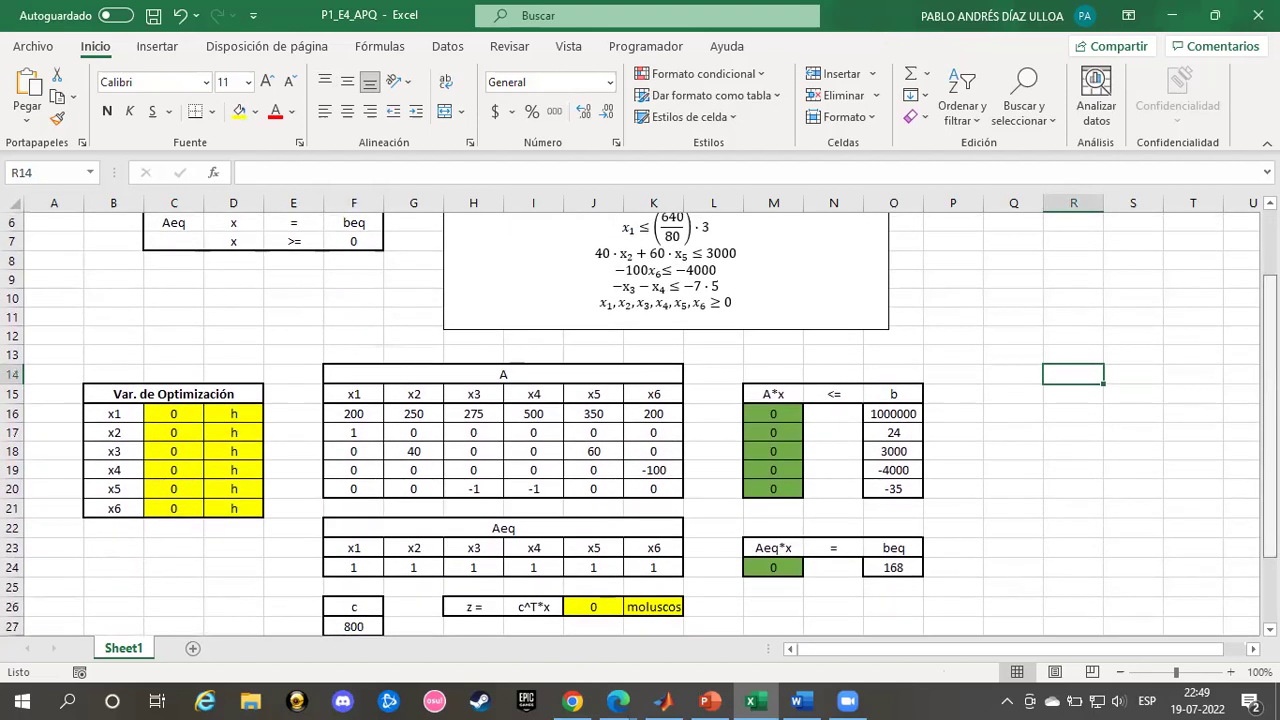
drag(120, 394, 196, 508)
click(114, 417)
click(119, 455)
click(115, 470)
click(118, 489)
click(118, 508)
click(177, 413)
key(Down)
key(Down)
key(Down)
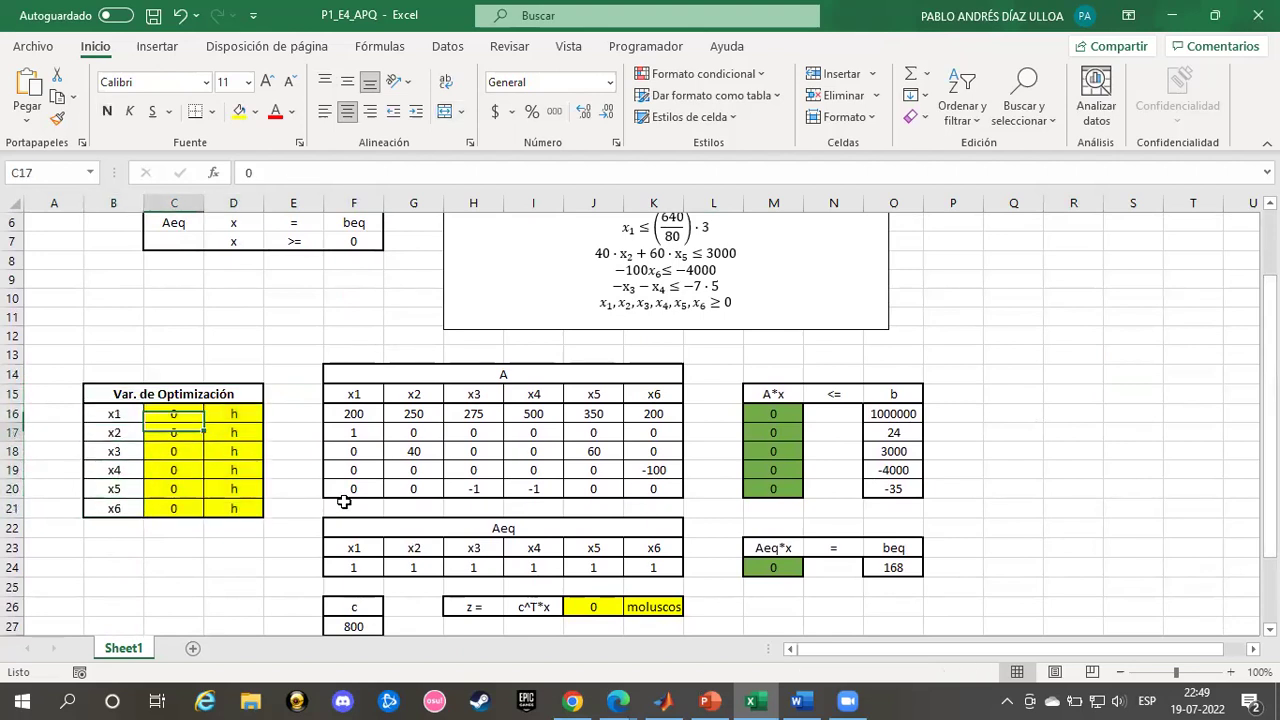
key(Down)
key(Down)
key(Up)
key(Up)
key(Up)
key(Up)
key(Up)
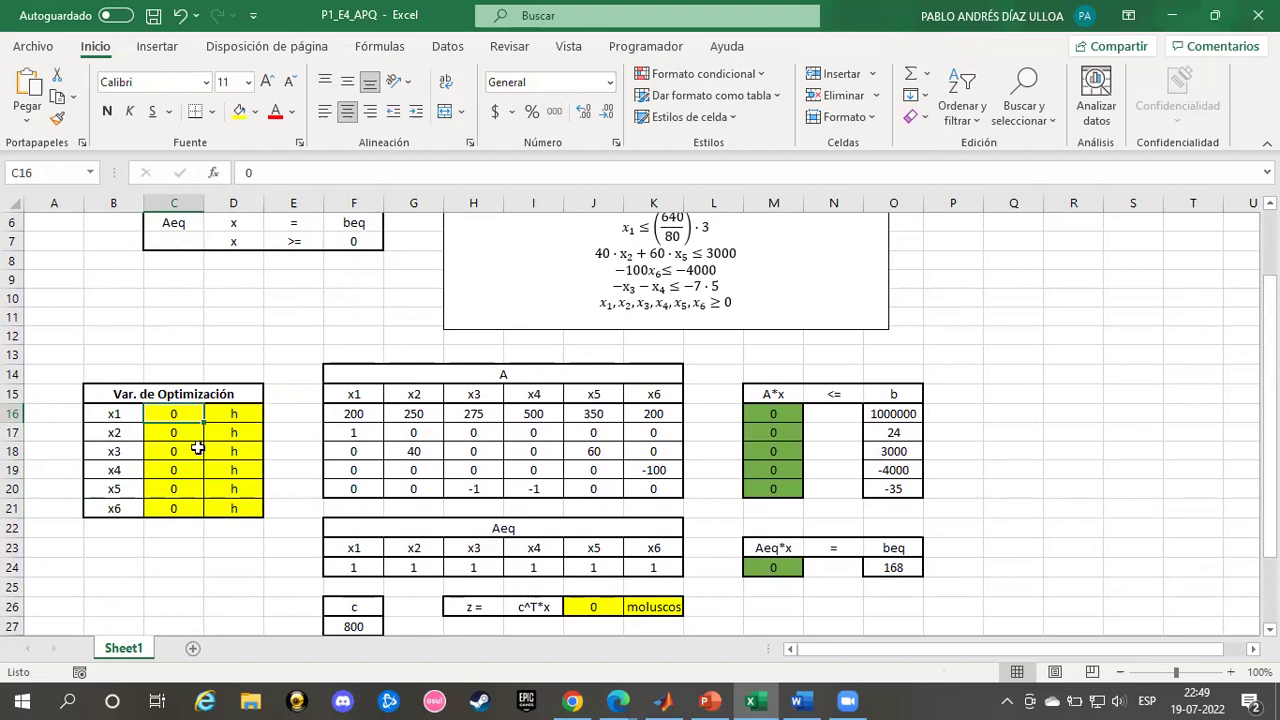
click(1072, 410)
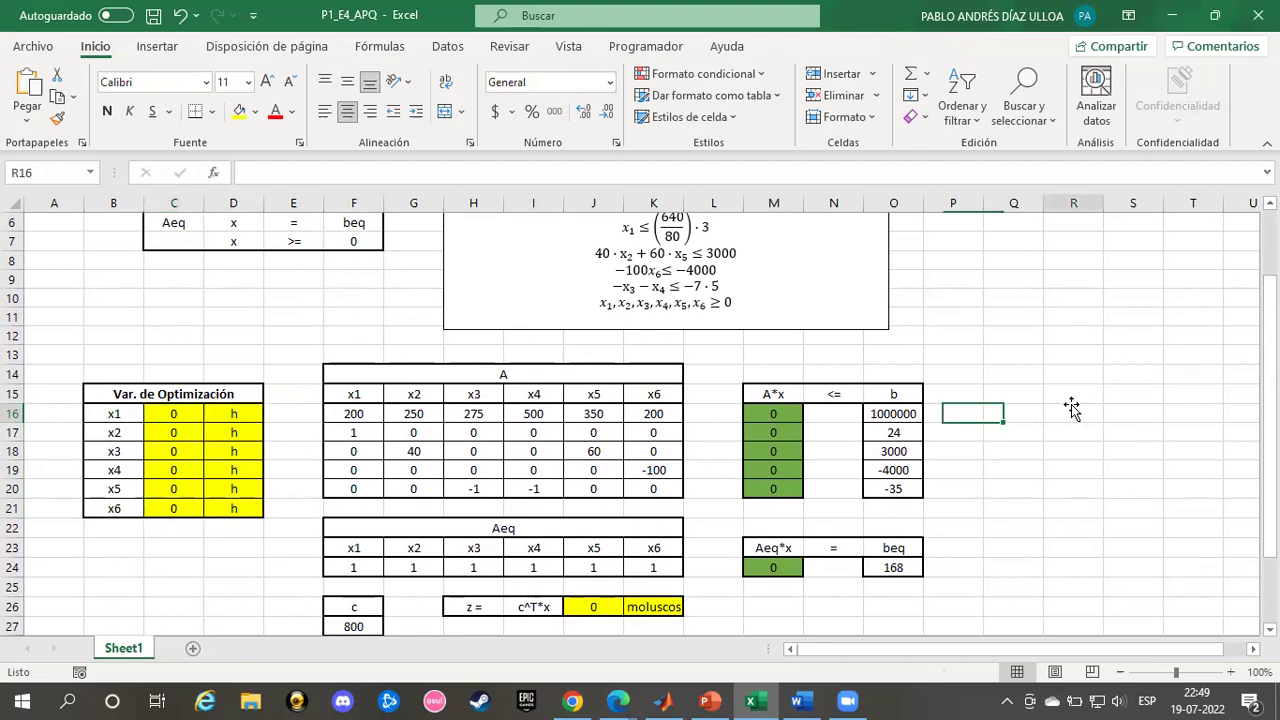
Step: Inspect the A*x <= b block and the formula in M16 that multiplies matrix A by the variable vector
drag(773, 392, 900, 392)
click(1013, 412)
drag(801, 390, 930, 405)
click(768, 393)
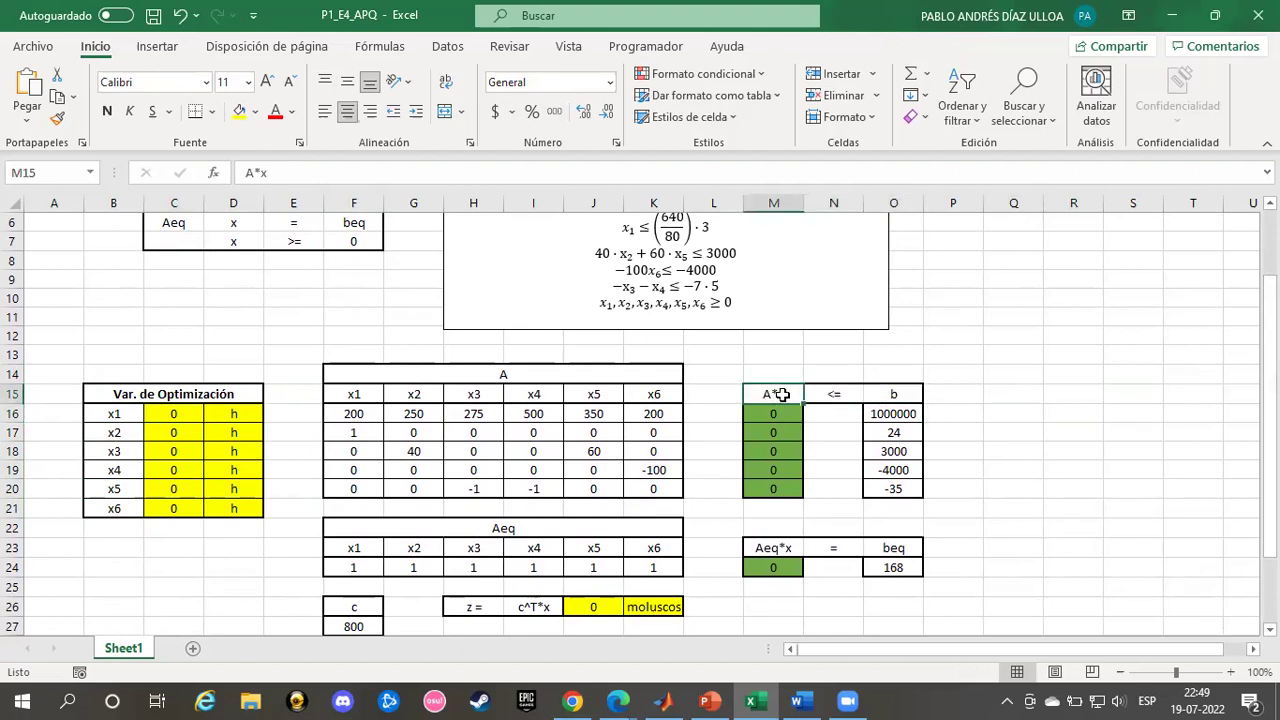
click(487, 371)
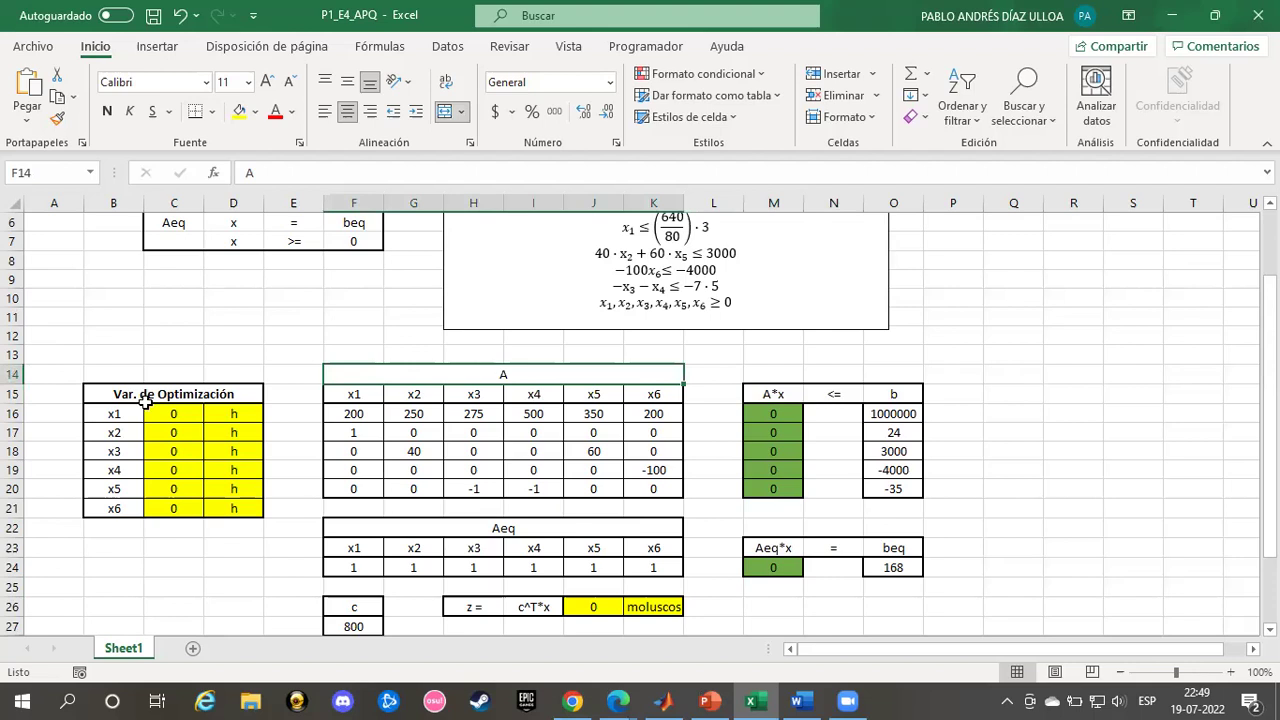
drag(160, 416, 170, 492)
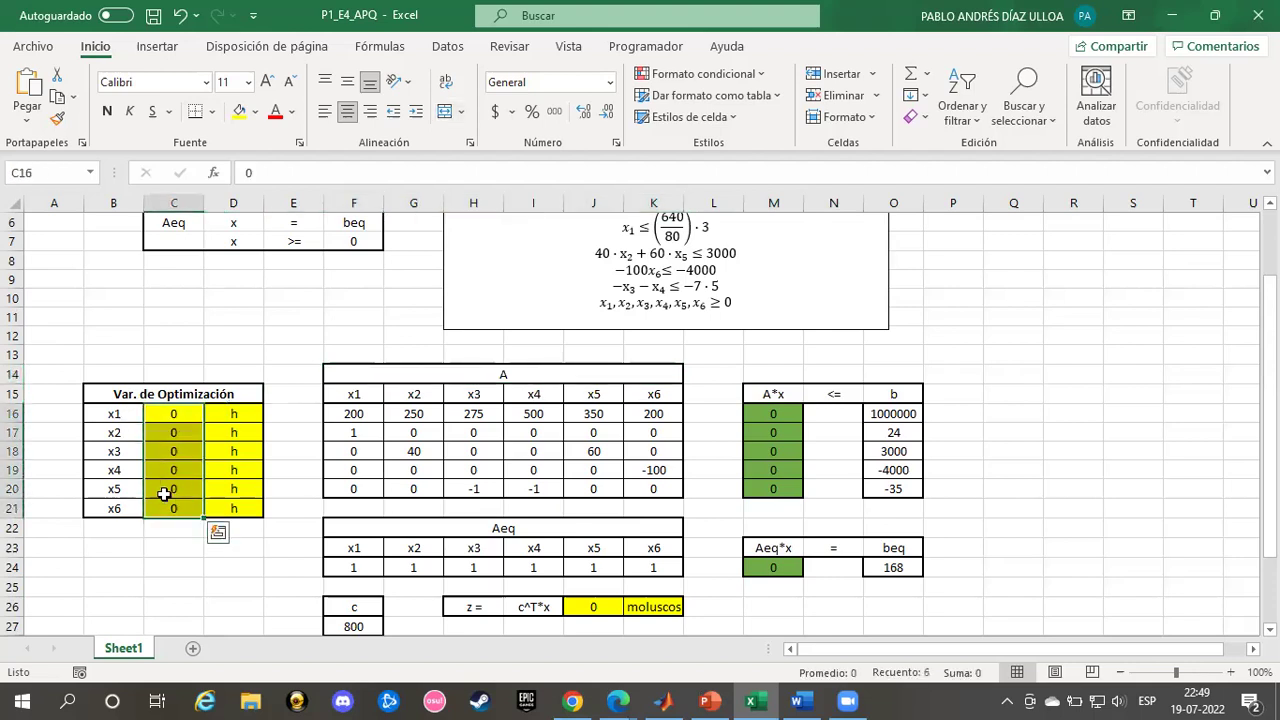
click(767, 413)
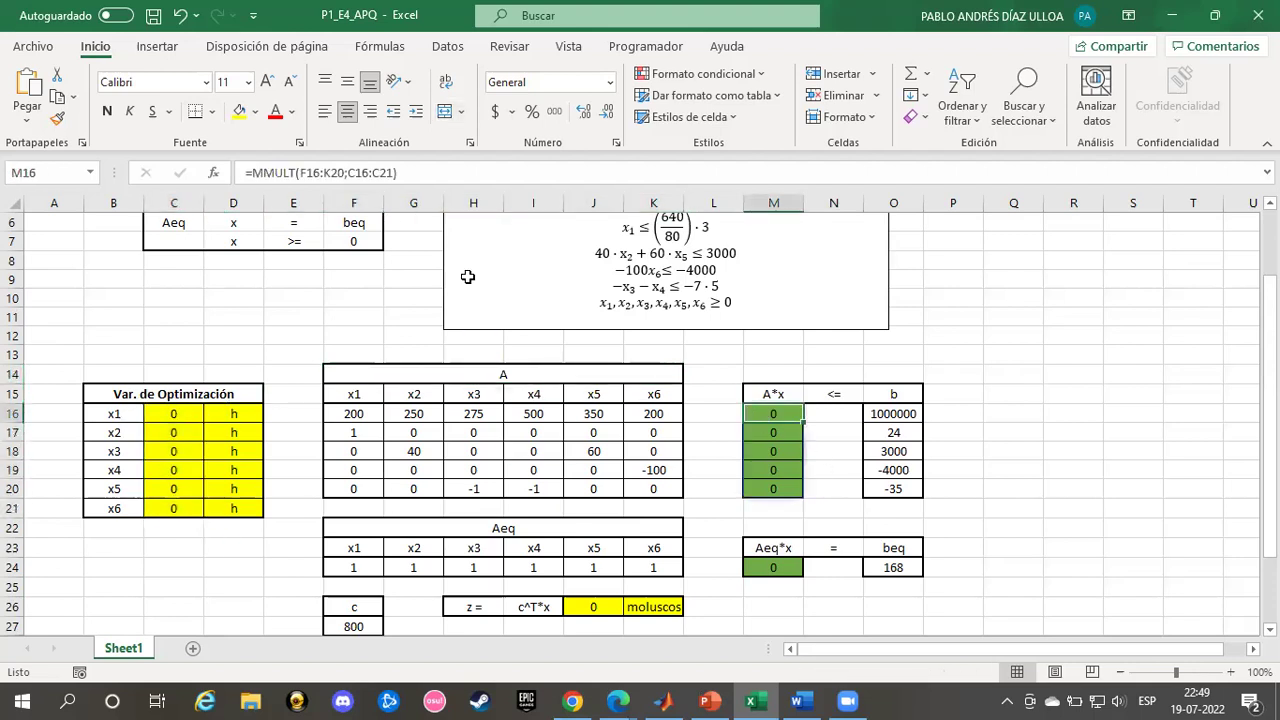
click(405, 172)
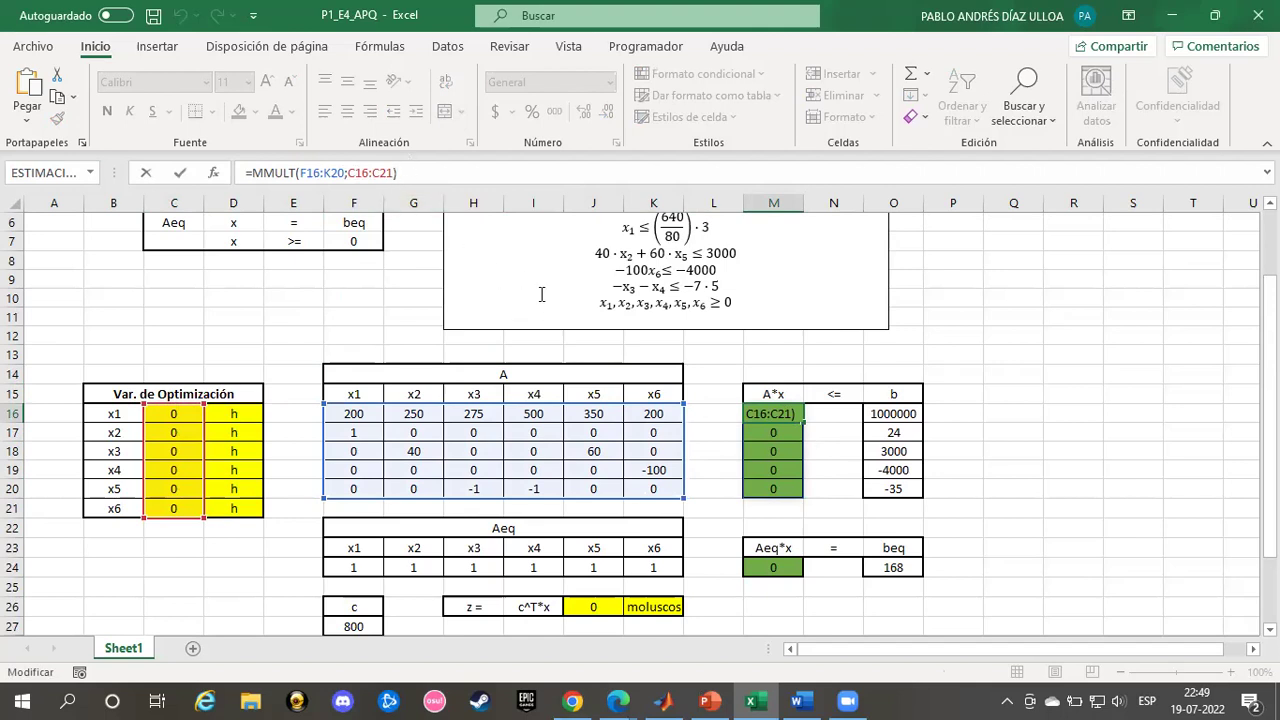
key(Return)
Step: Go through the A*x result cells M16:M20 to check the matrix product formula in each row
key(Down)
key(Down)
key(Down)
key(Down)
key(Up)
key(Up)
key(Up)
key(Up)
key(Up)
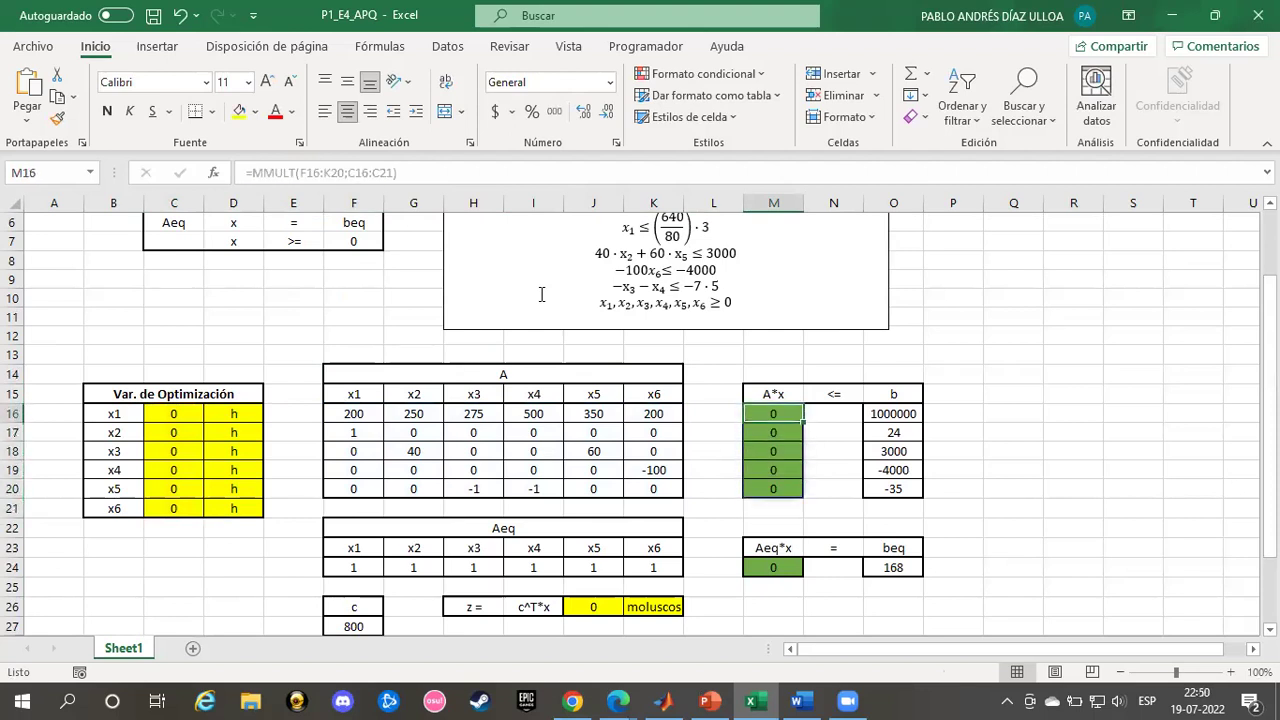
key(Down)
key(Up)
key(Down)
key(Down)
key(Down)
key(Down)
key(Down)
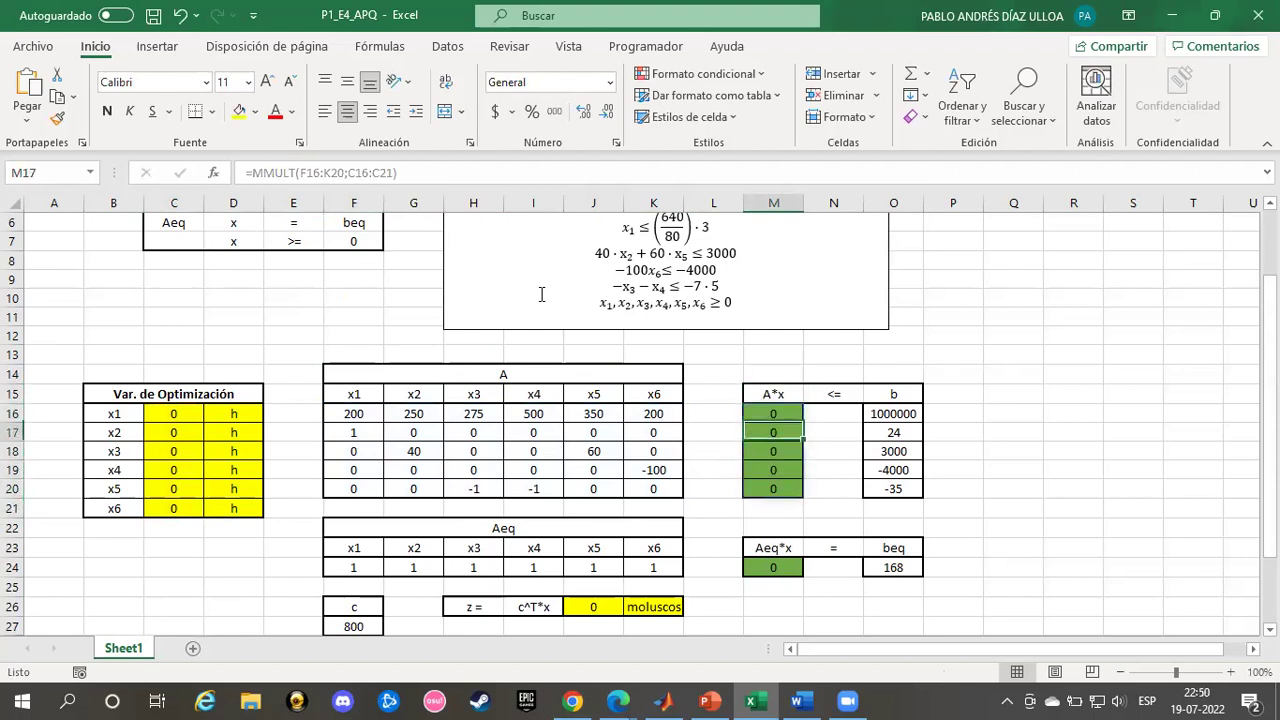
key(Up)
key(Up)
key(Up)
key(Up)
key(Up)
key(Up)
key(Down)
key(Down)
key(Down)
key(Down)
key(Down)
key(Up)
key(Up)
key(Up)
key(Up)
key(Up)
Step: Compare the b vector starting at O16 with the right-hand sides of the first two inequality constraints in the model
key(Right)
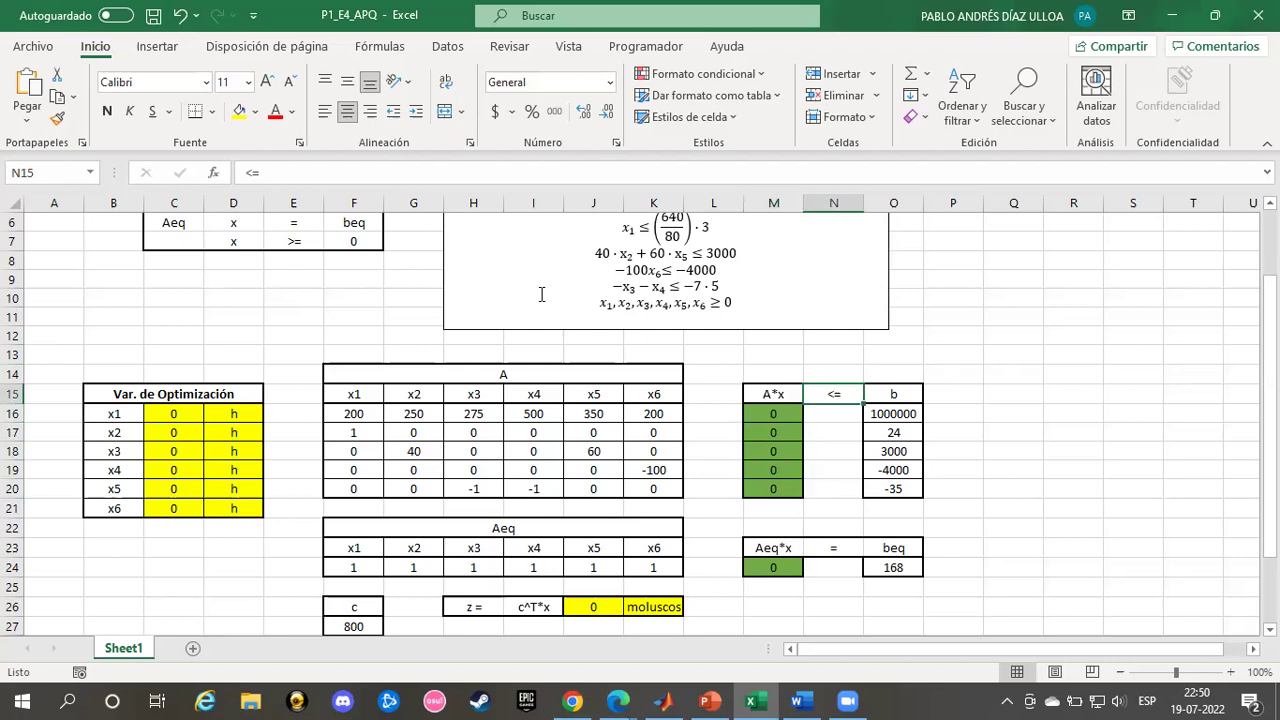
key(Right)
key(Down)
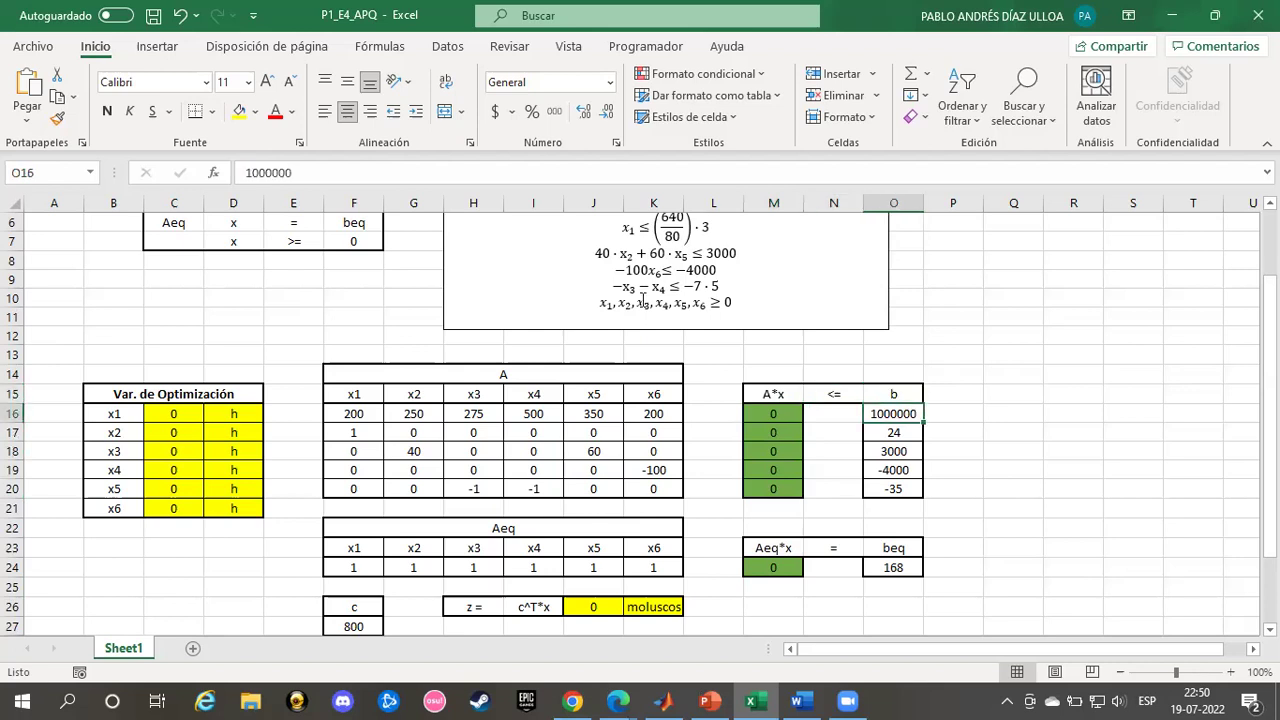
scroll(824, 278, up, 2)
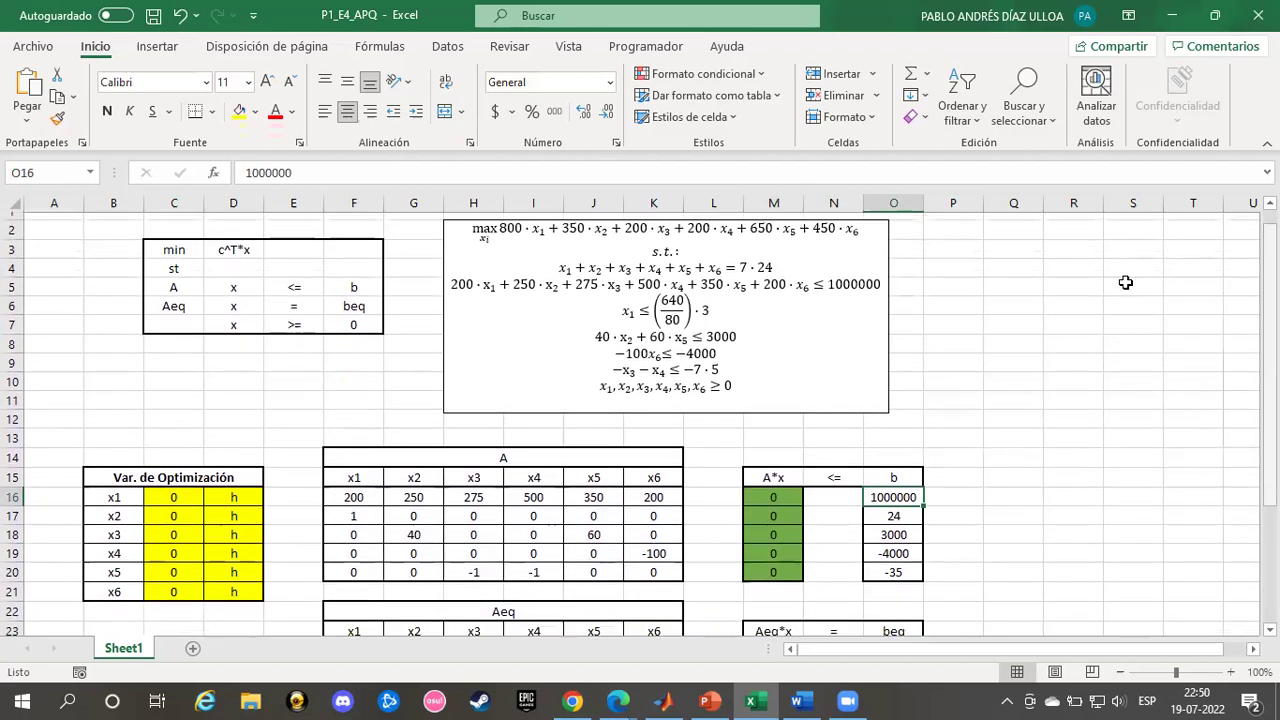
drag(825, 278, 877, 281)
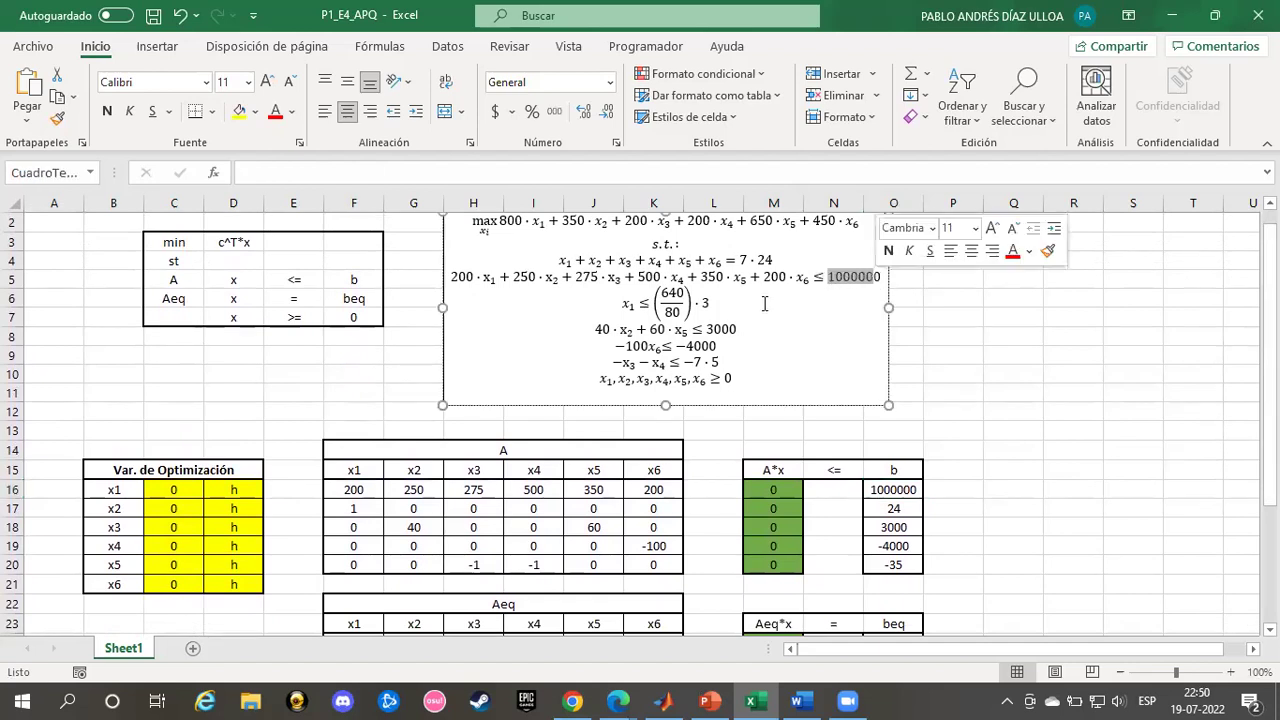
click(706, 305)
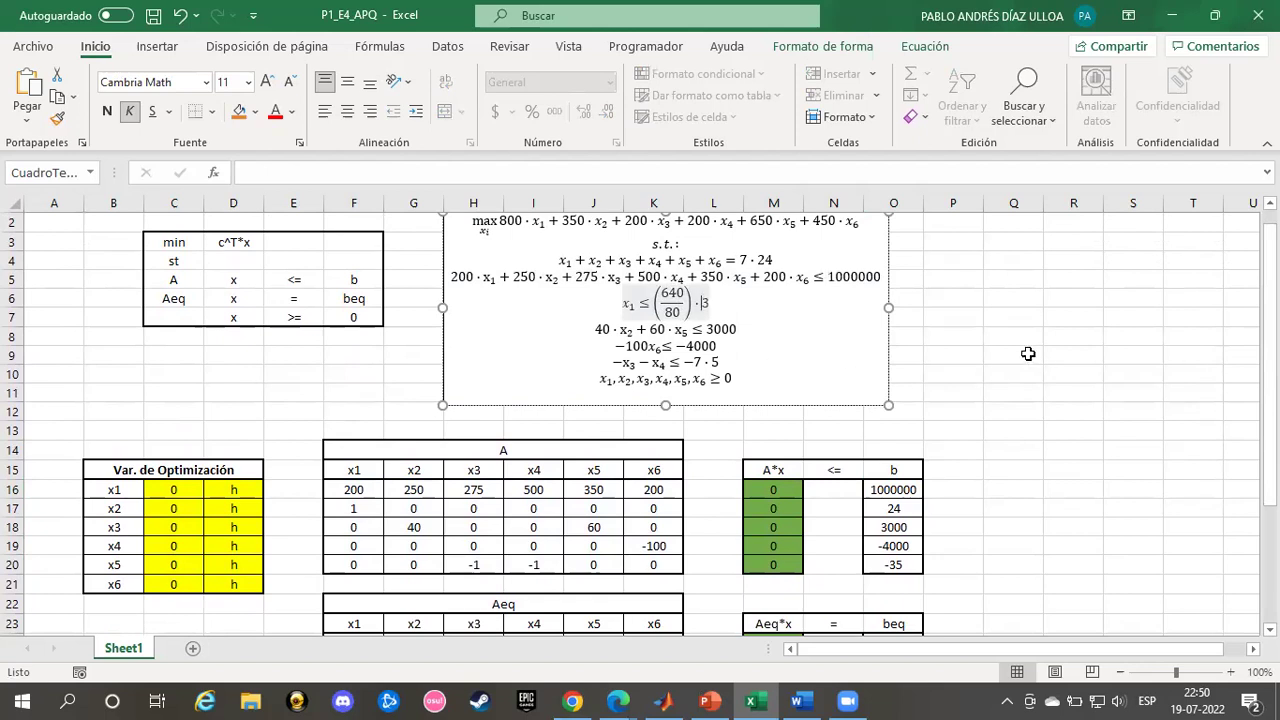
drag(1269, 340, 1269, 352)
Step: Examine the Aeq matrix and the Aeq*x = beq block, including the product formula in M24
click(494, 528)
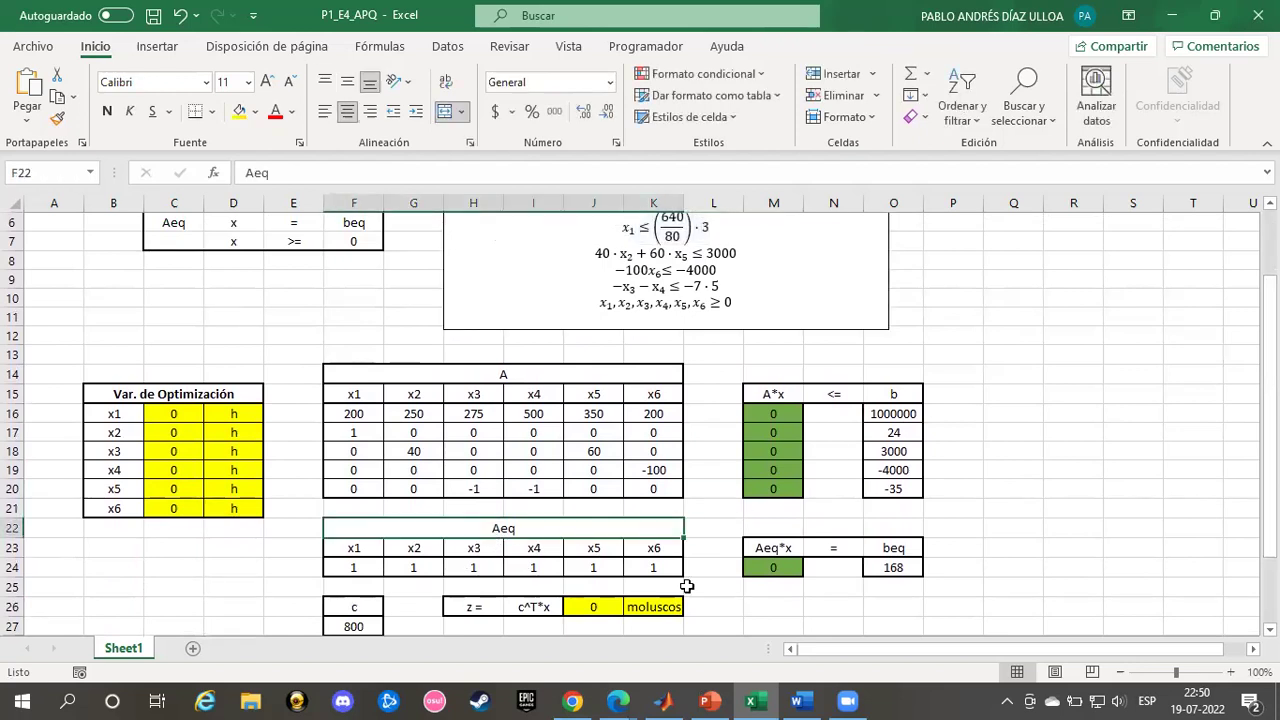
click(840, 392)
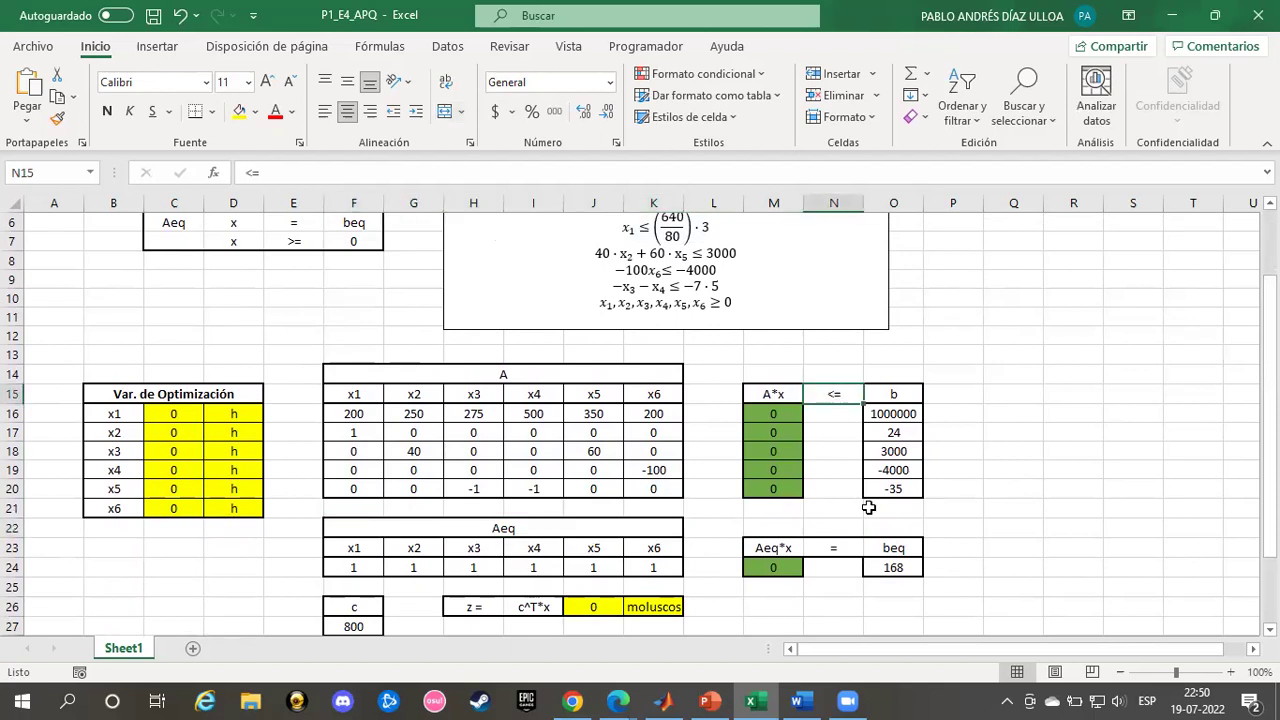
click(836, 549)
click(776, 549)
click(780, 566)
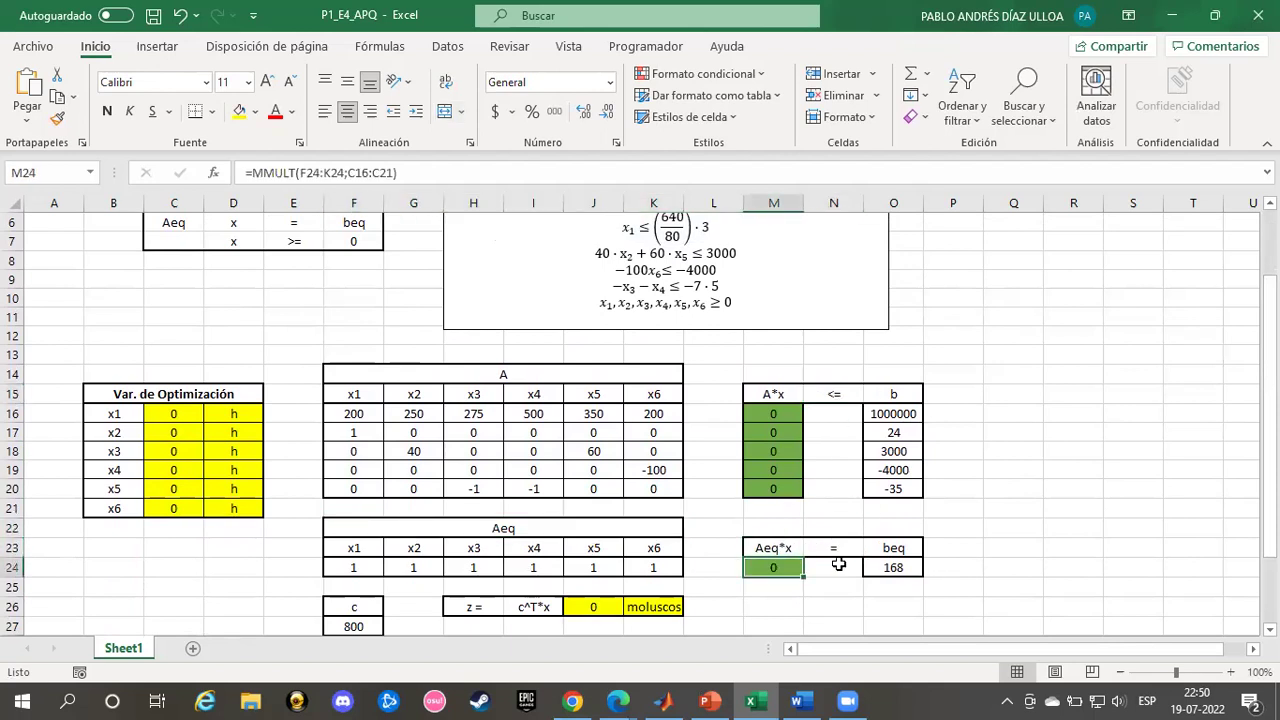
Step: Compare the Aeq*x product formula in M24 and the beq cell O24 with the equality constraint in the model
click(893, 567)
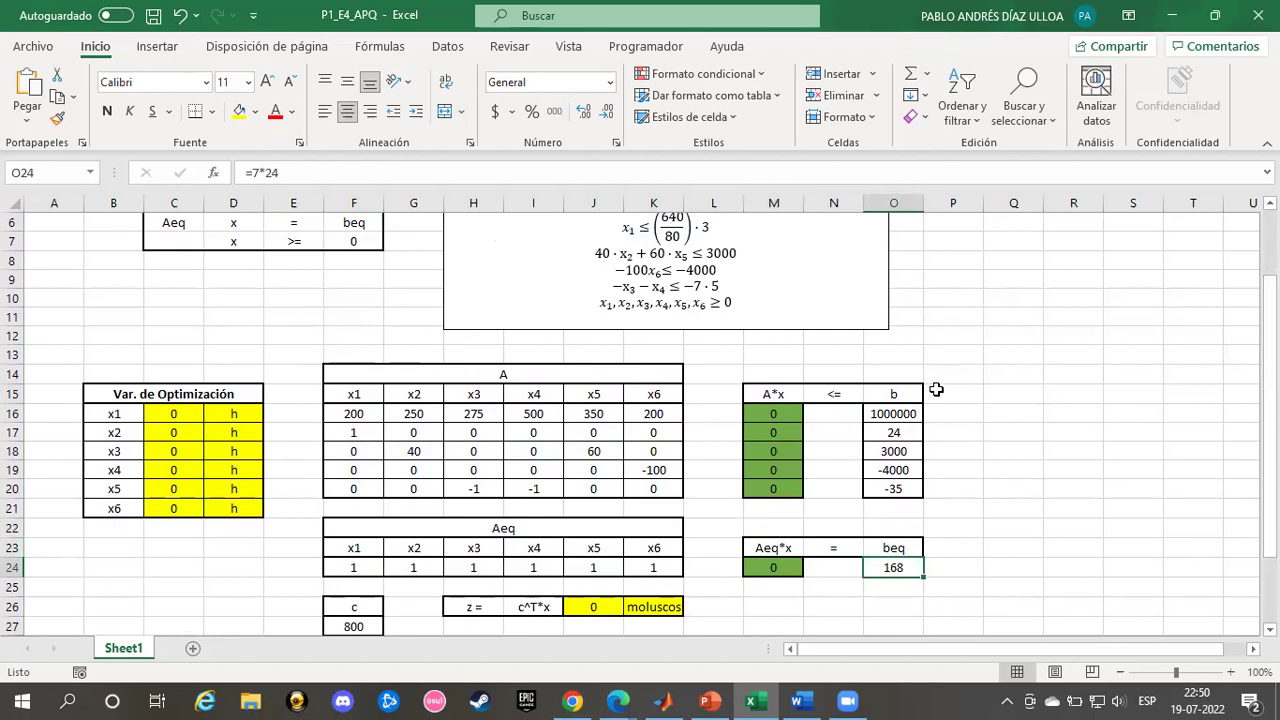
click(776, 548)
click(775, 567)
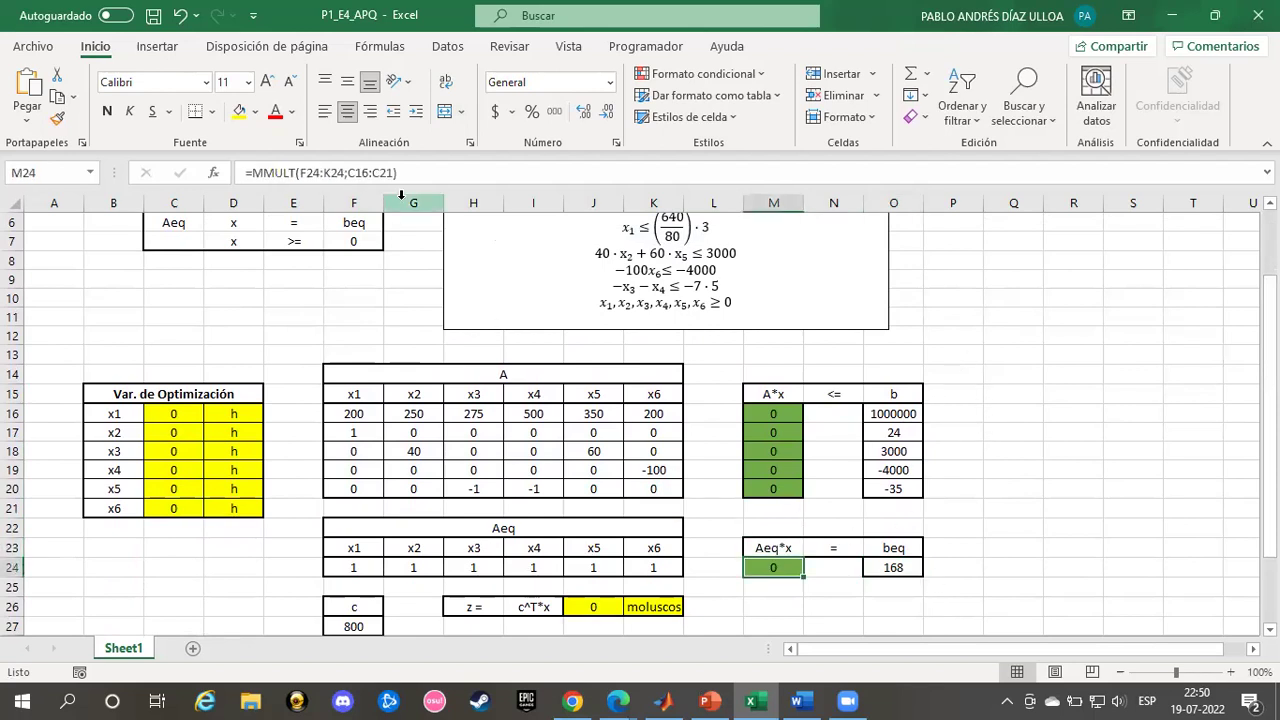
click(420, 173)
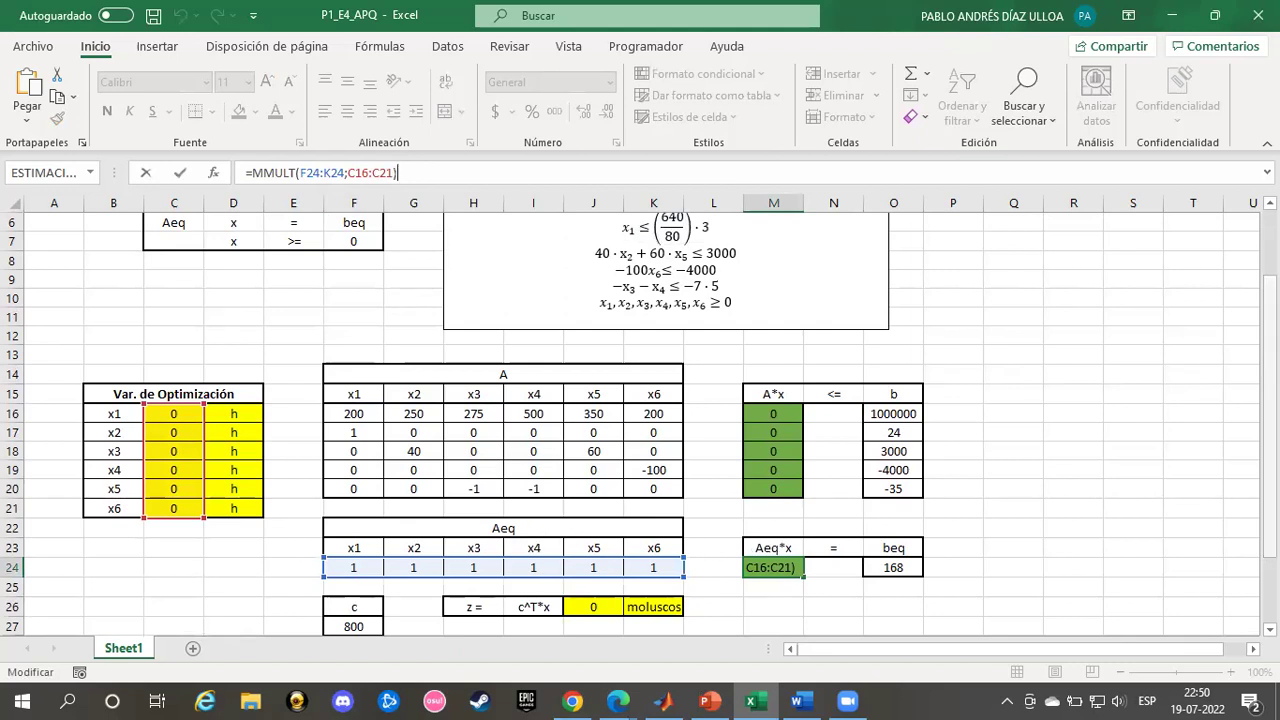
drag(1268, 476, 1268, 411)
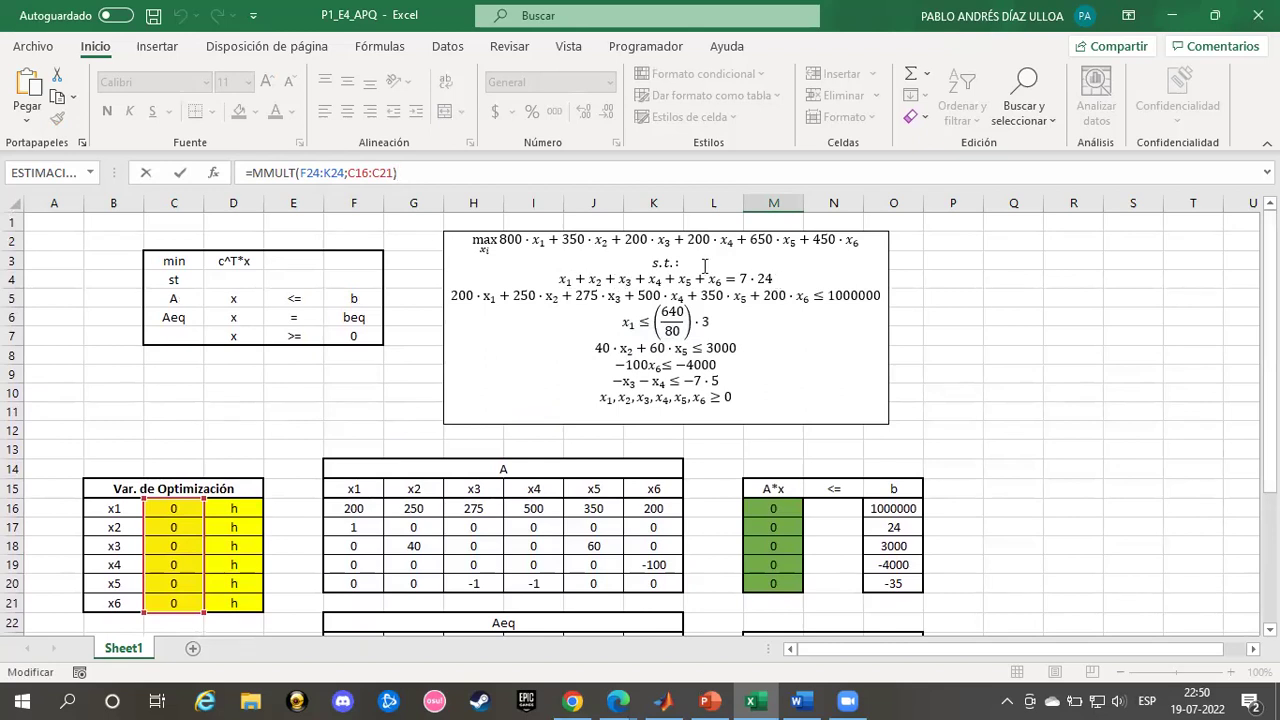
drag(1269, 290, 1269, 372)
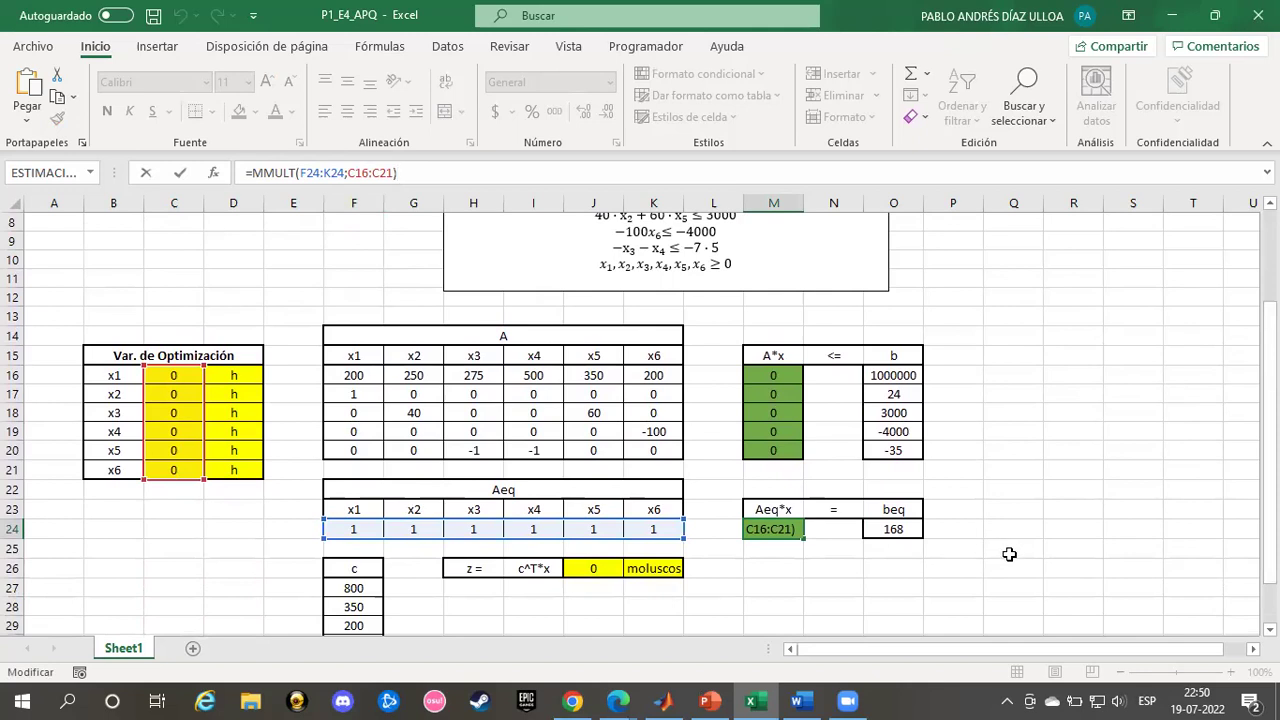
key(Return)
Step: Check the formula behind the beq value in O24
key(Right)
key(Right)
key(Right)
key(Left)
key(Up)
Step: Examine the objective coefficient vector c in F27:F32
mouse_move(1269, 433)
mouse_down()
mouse_move(1269, 400)
mouse_move(1269, 421)
mouse_up()
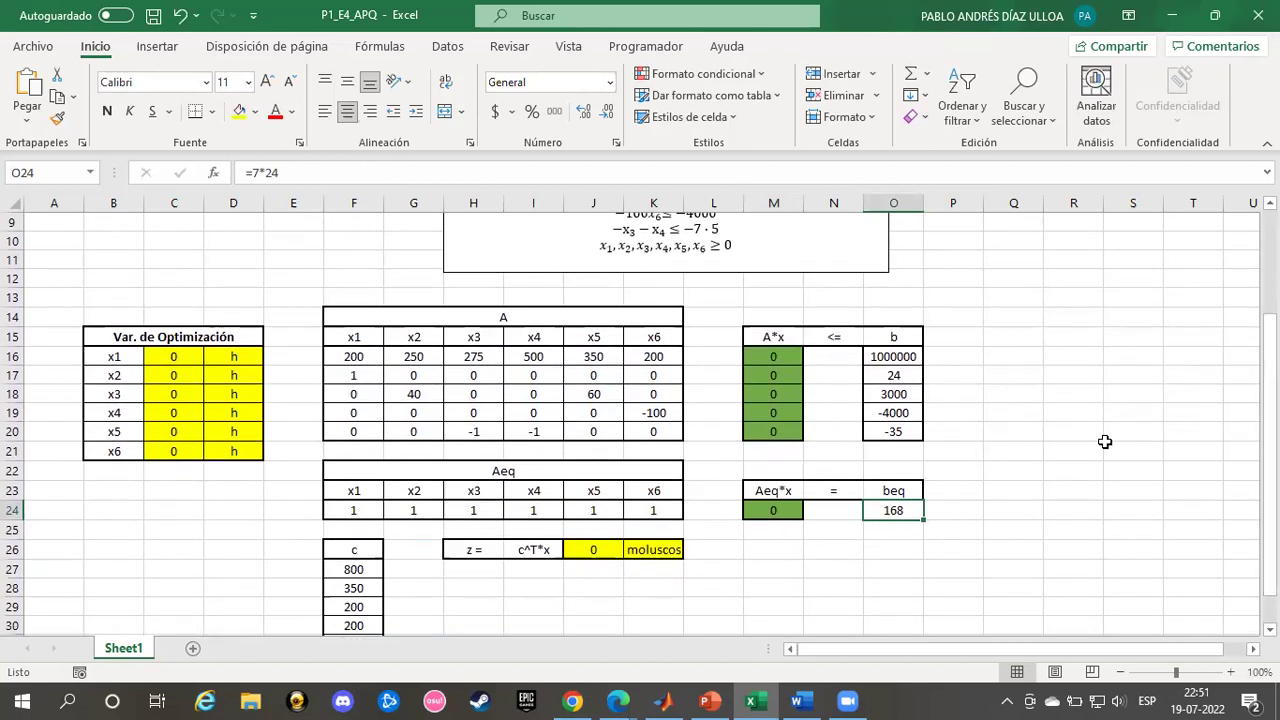
drag(1269, 421, 1269, 443)
drag(357, 531, 372, 621)
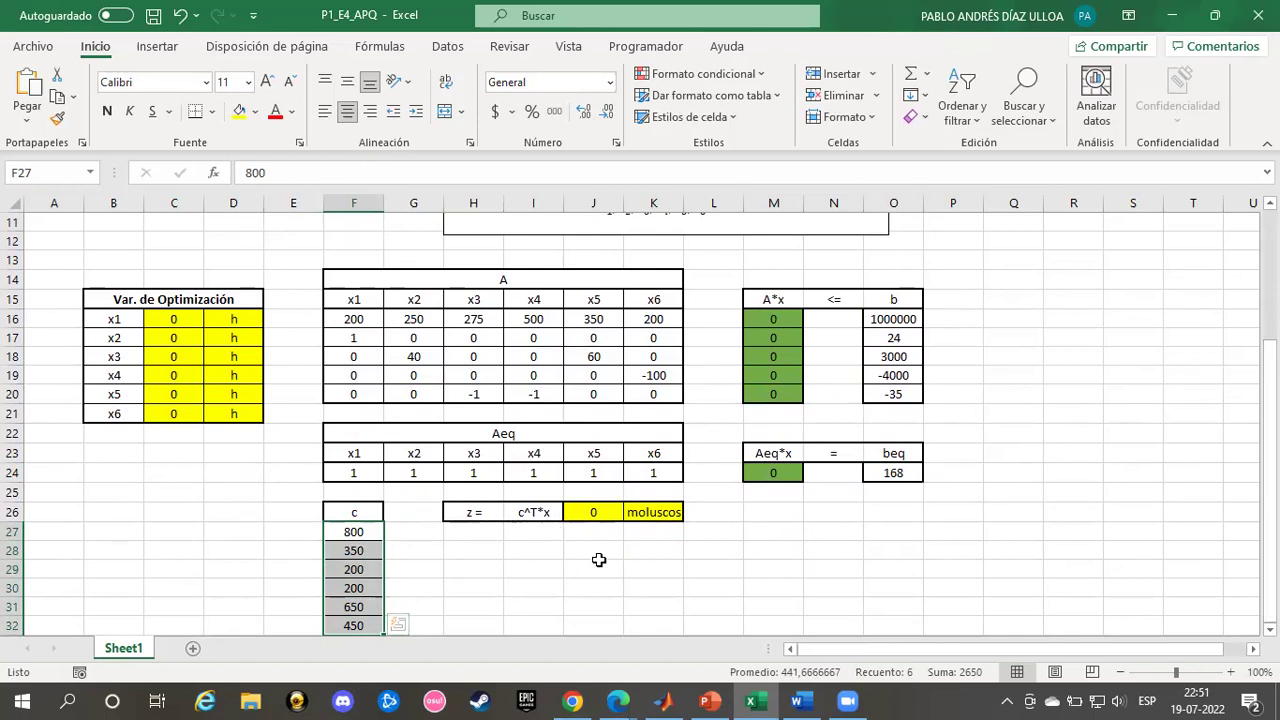
click(514, 552)
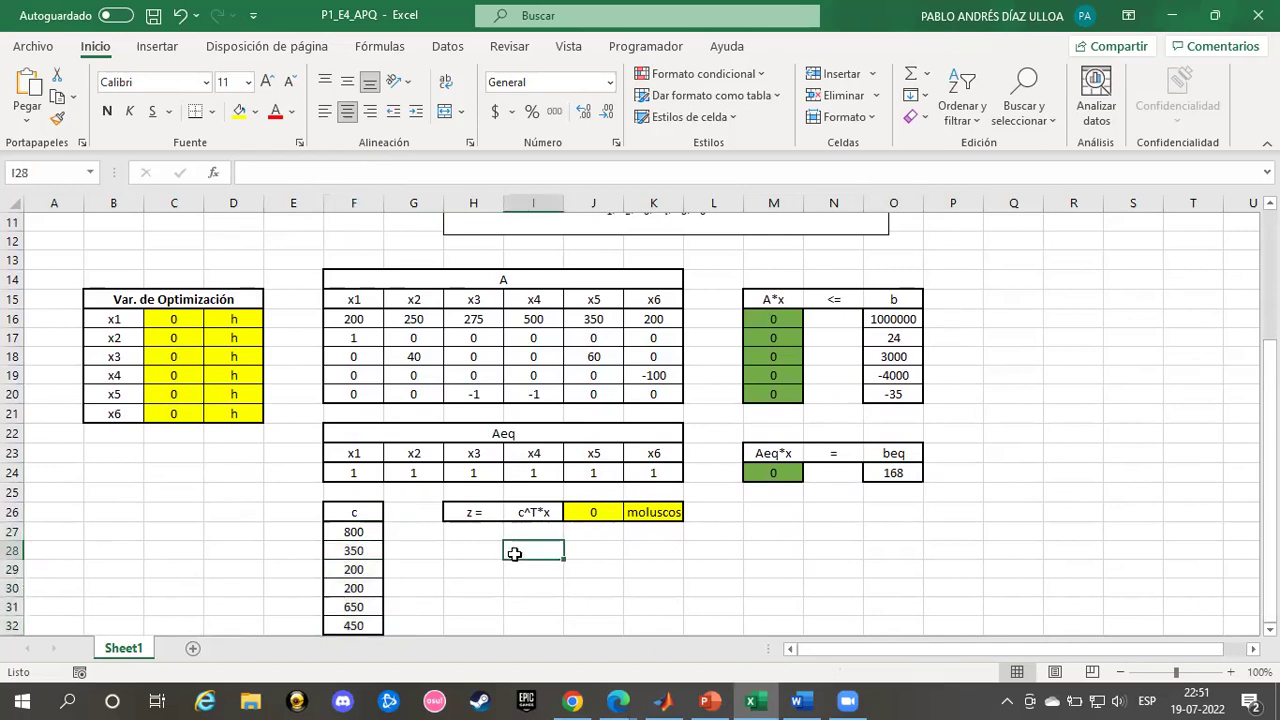
drag(354, 532, 353, 626)
click(600, 535)
Step: Inspect the objective formula in J26, focusing on the transposed c vector multiplied by the variable vector
click(596, 509)
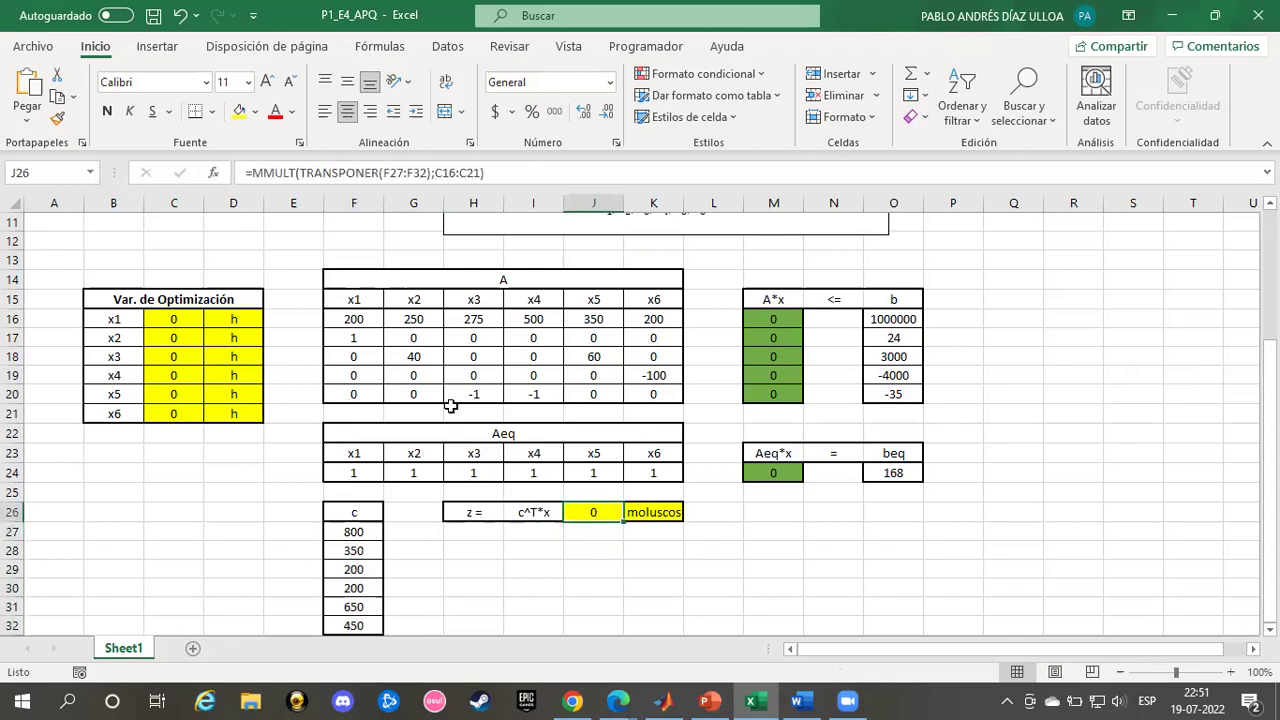
click(431, 173)
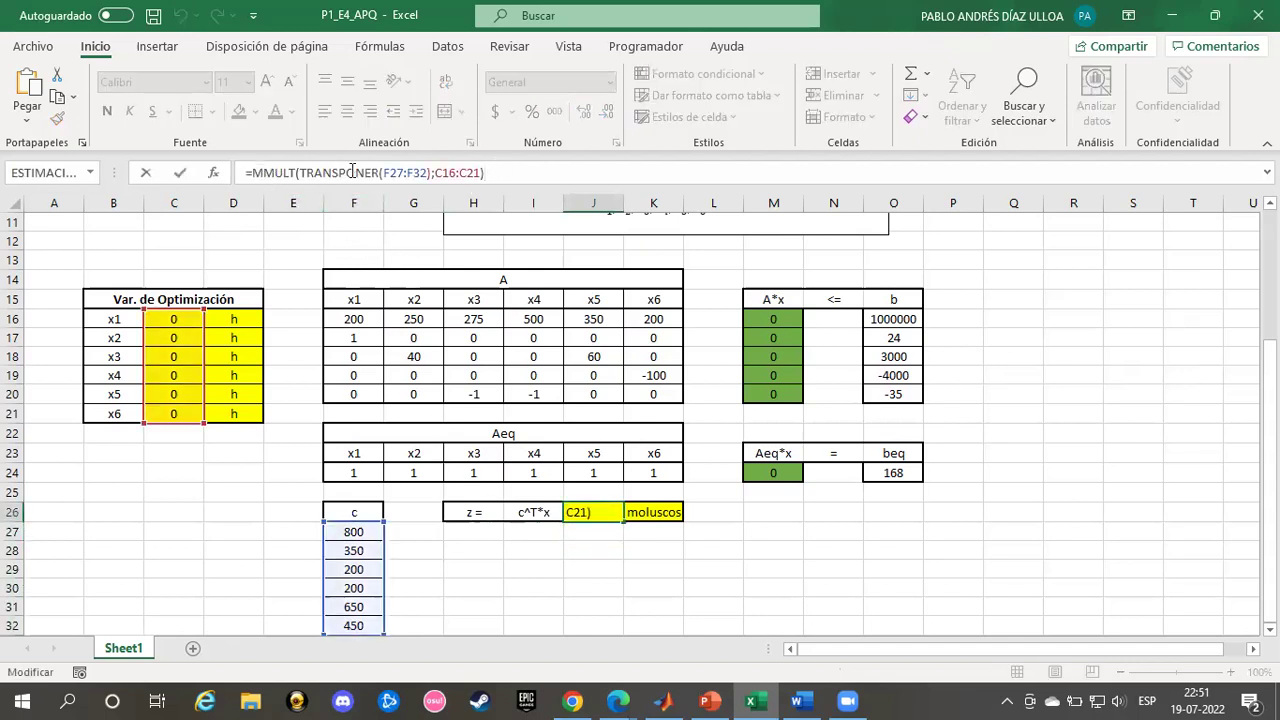
drag(328, 172, 436, 172)
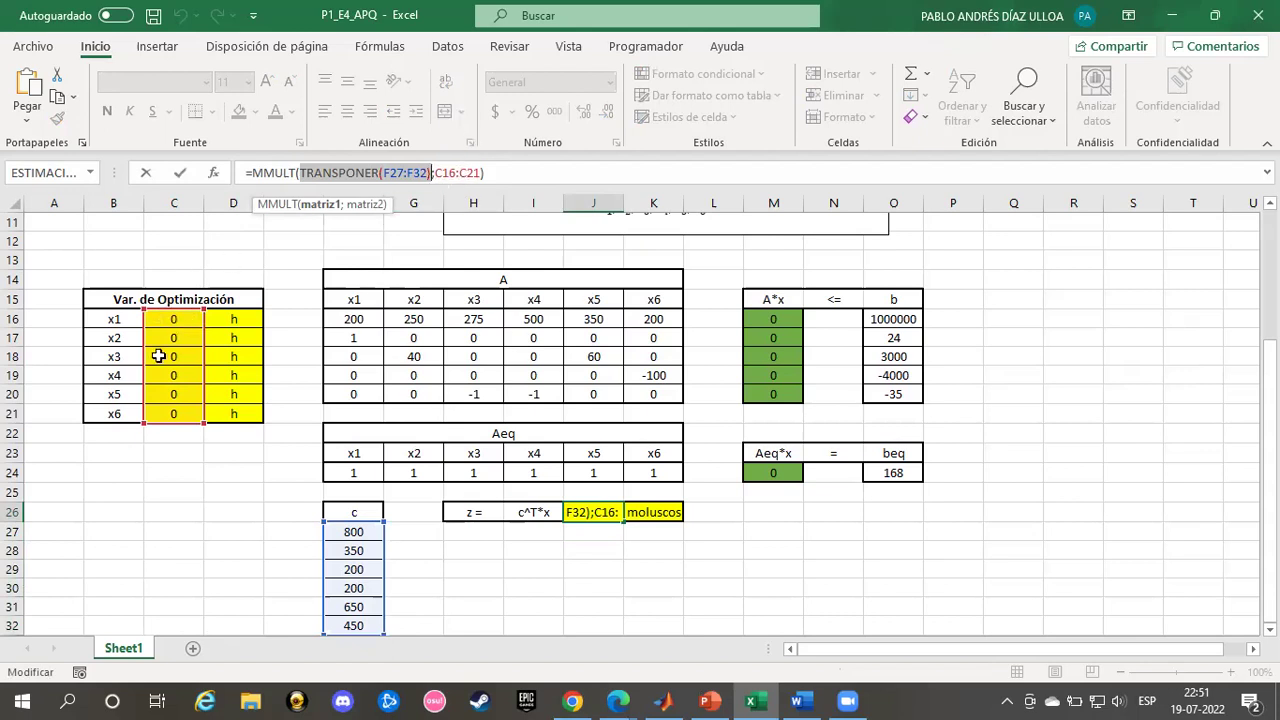
click(496, 168)
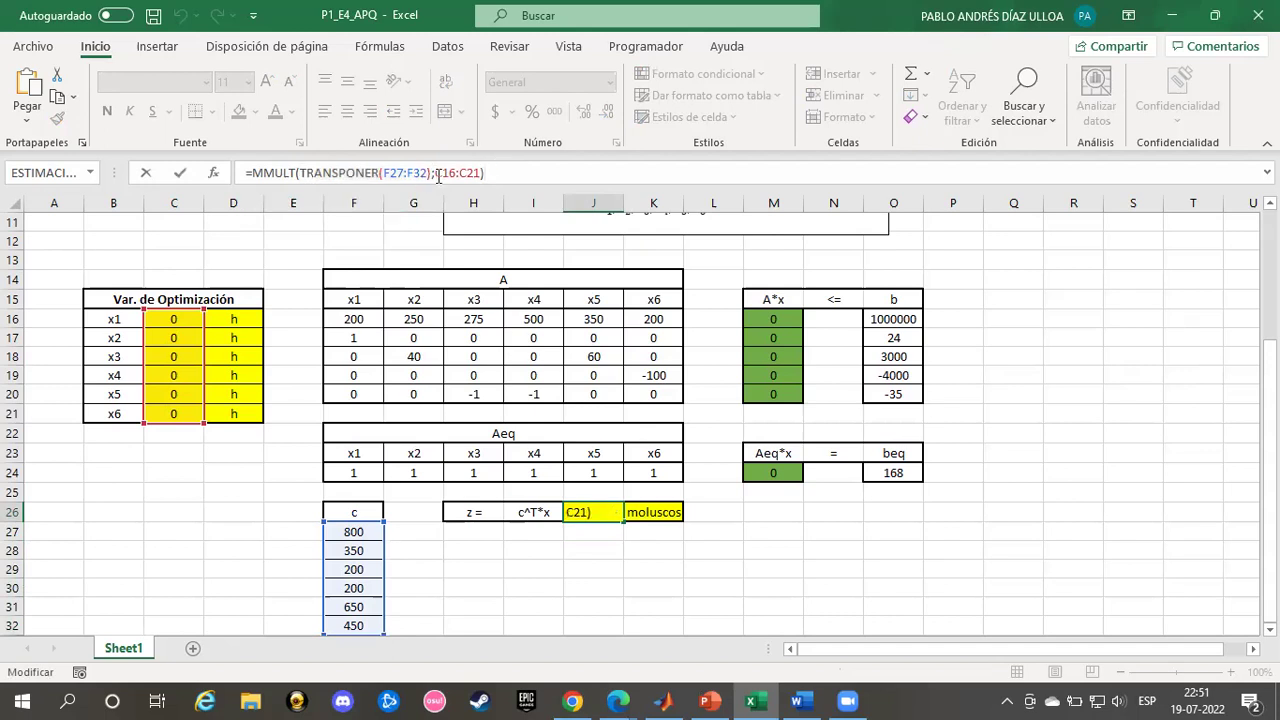
key(Tab)
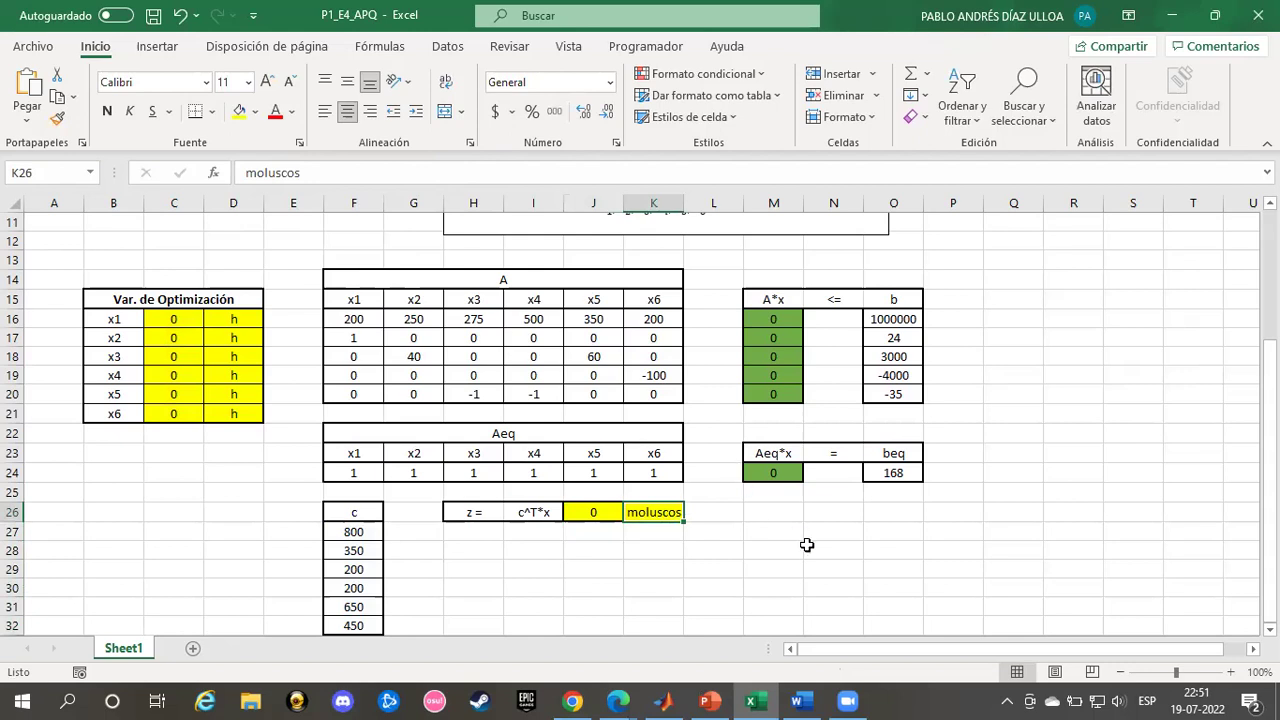
Step: Open Solver and set it to maximize the objective cell J26
drag(1269, 460, 1269, 402)
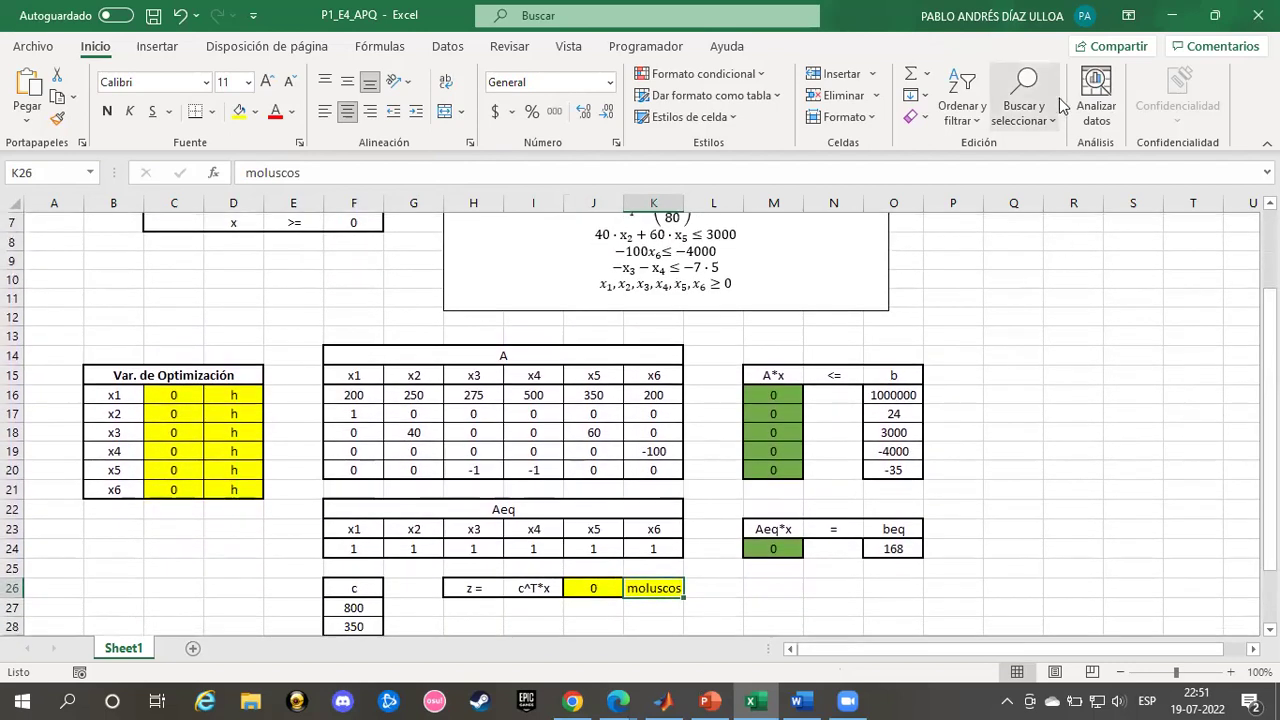
click(445, 47)
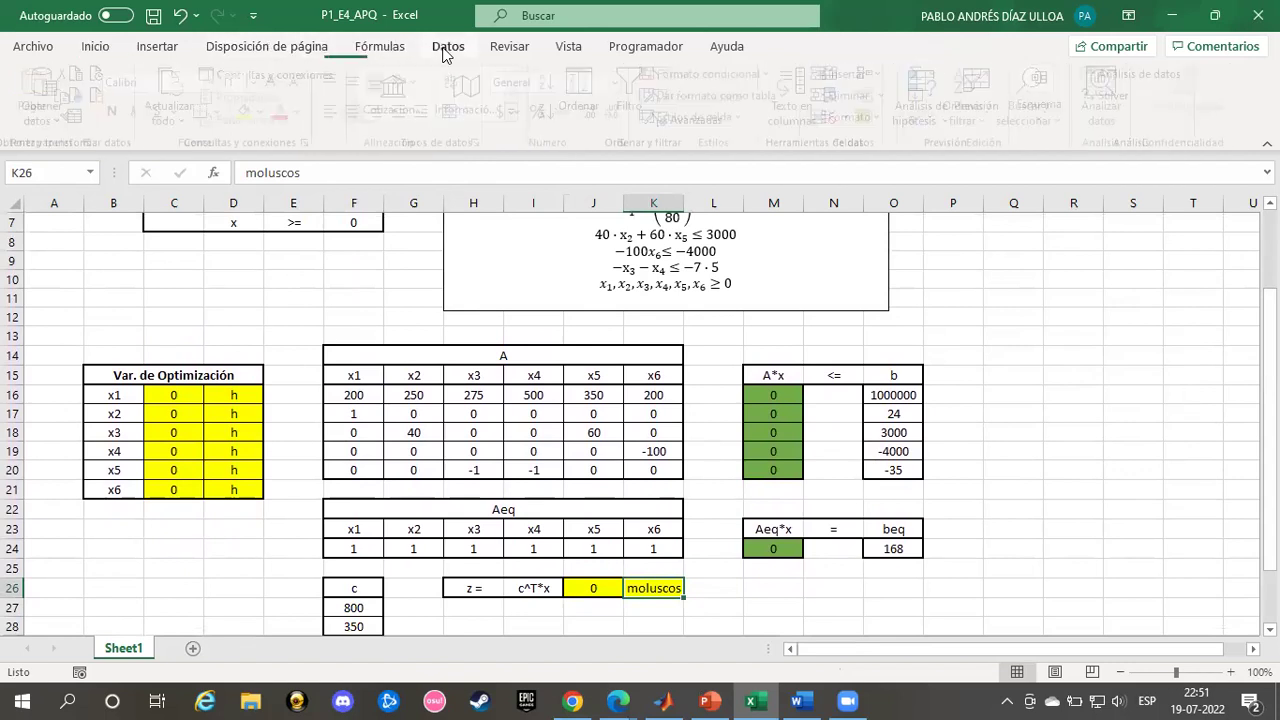
click(1113, 97)
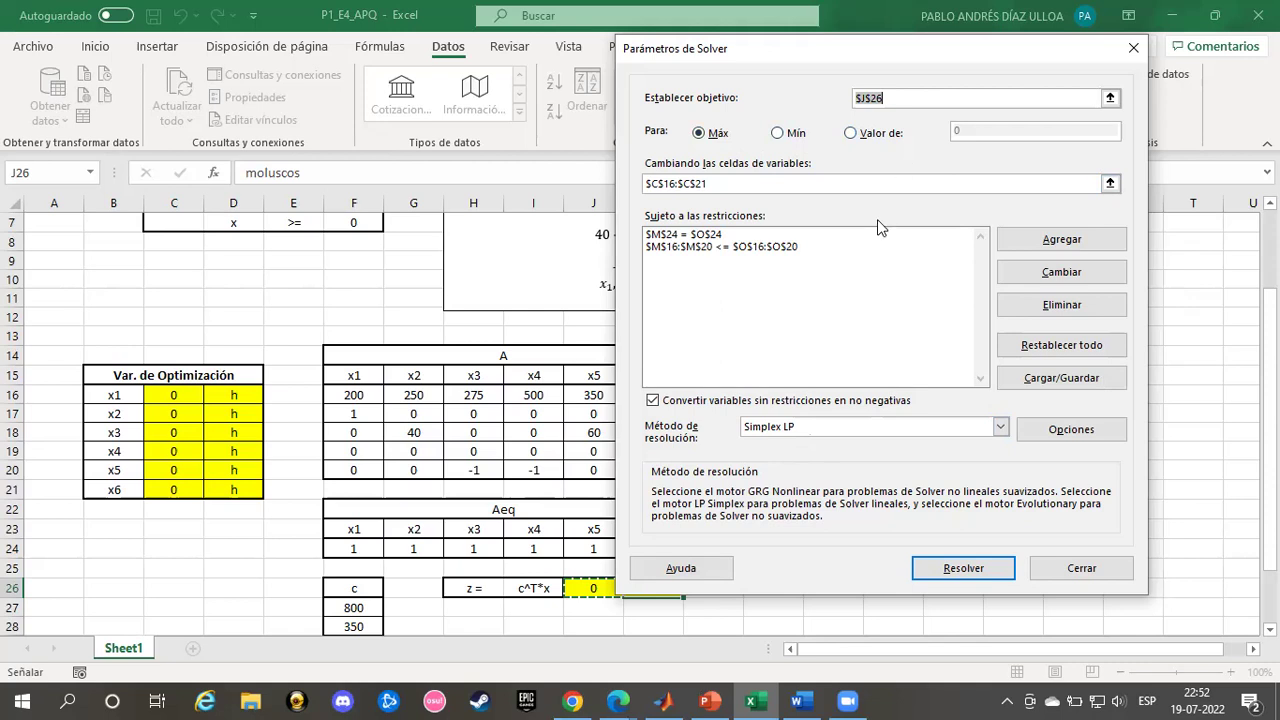
click(698, 136)
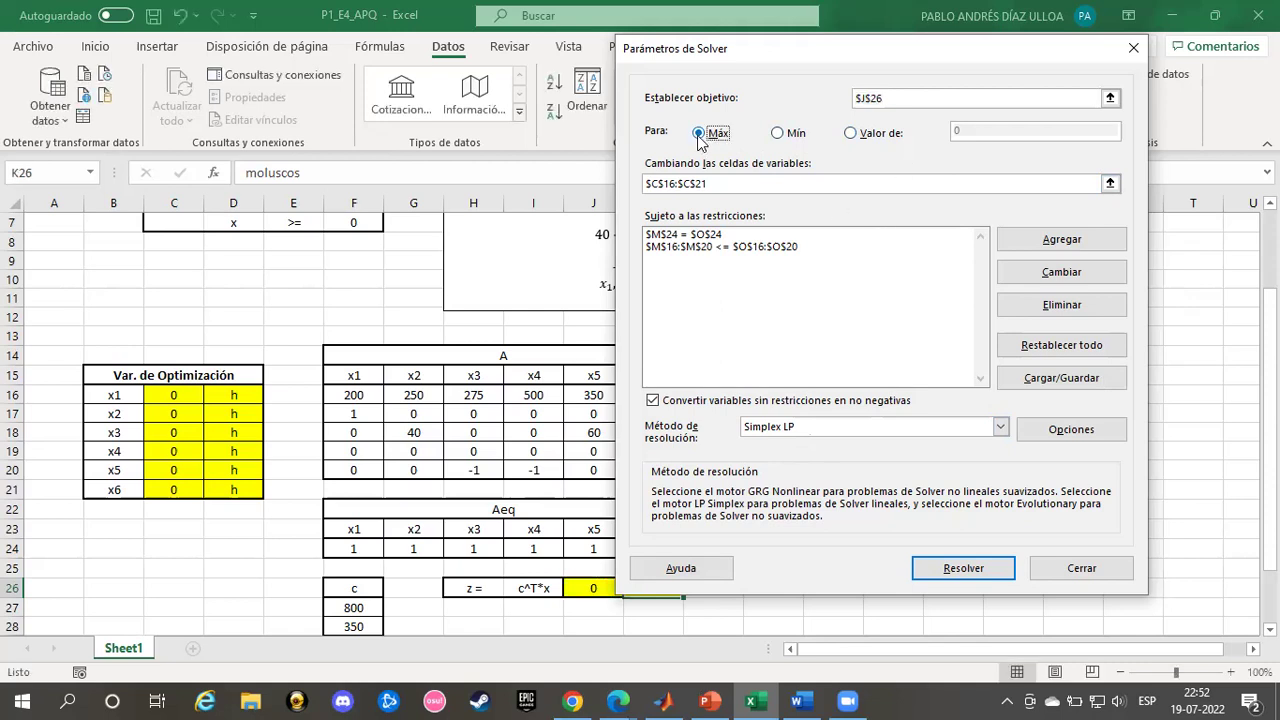
click(1110, 98)
click(594, 590)
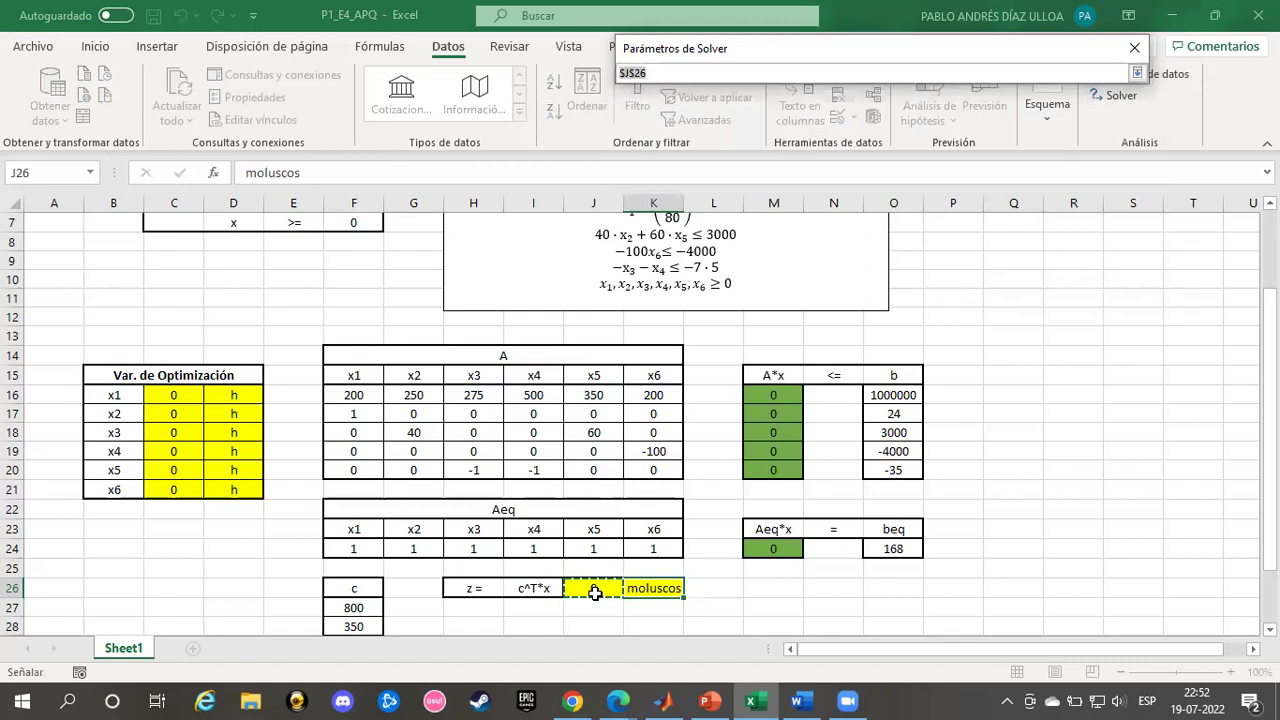
click(1137, 73)
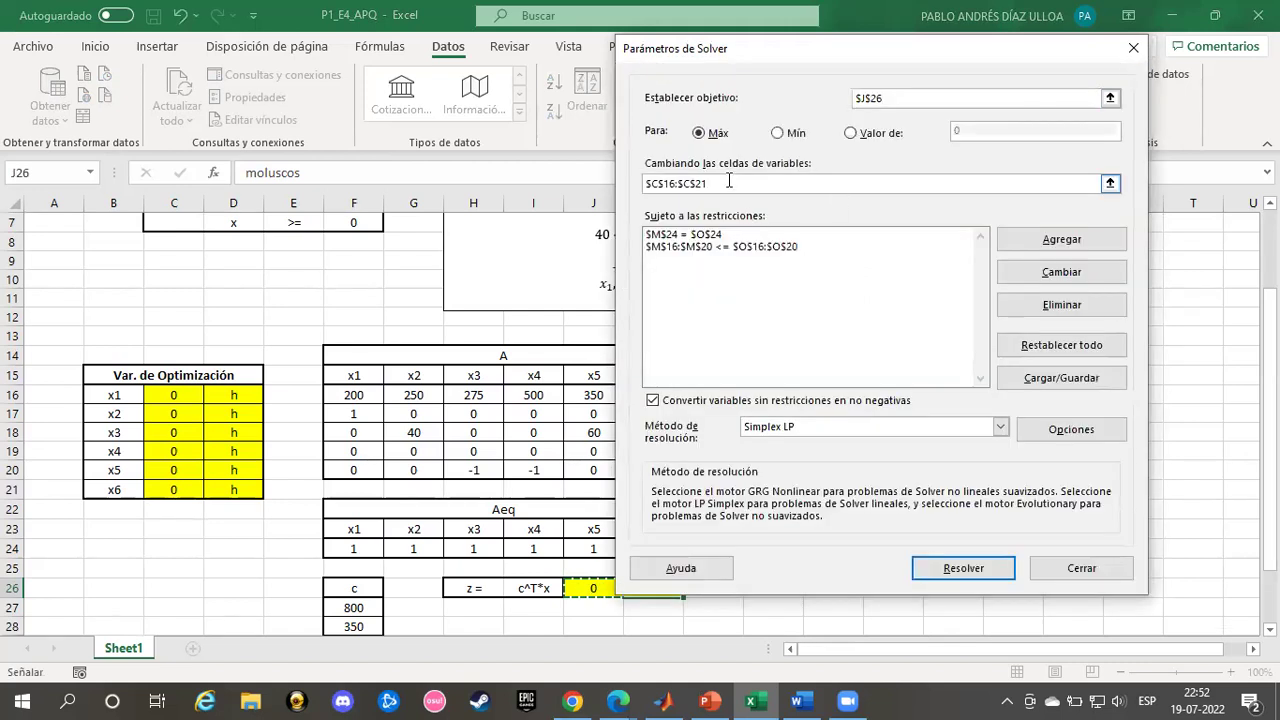
Step: Set the Solver's changing variable cells to the optimization variables C16:C21
click(1110, 183)
drag(173, 395, 180, 497)
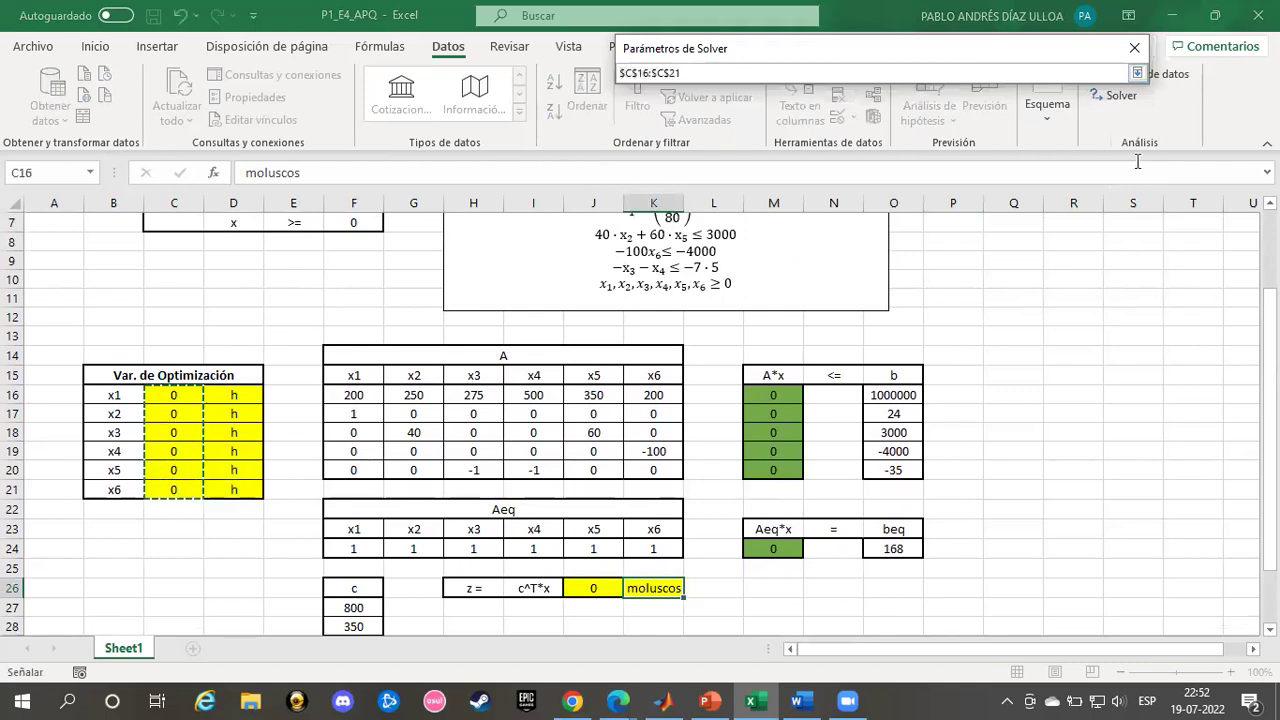
click(1137, 73)
Step: Delete both existing constraints from the Solver model
click(699, 233)
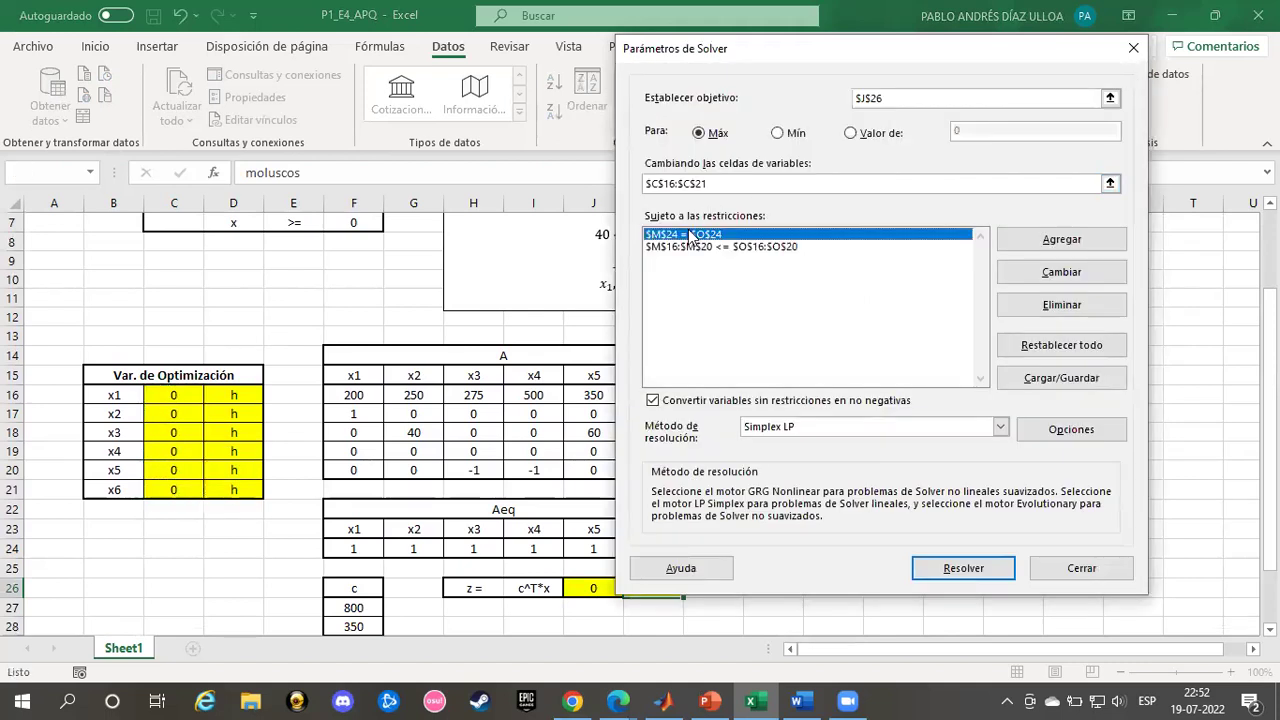
click(1061, 309)
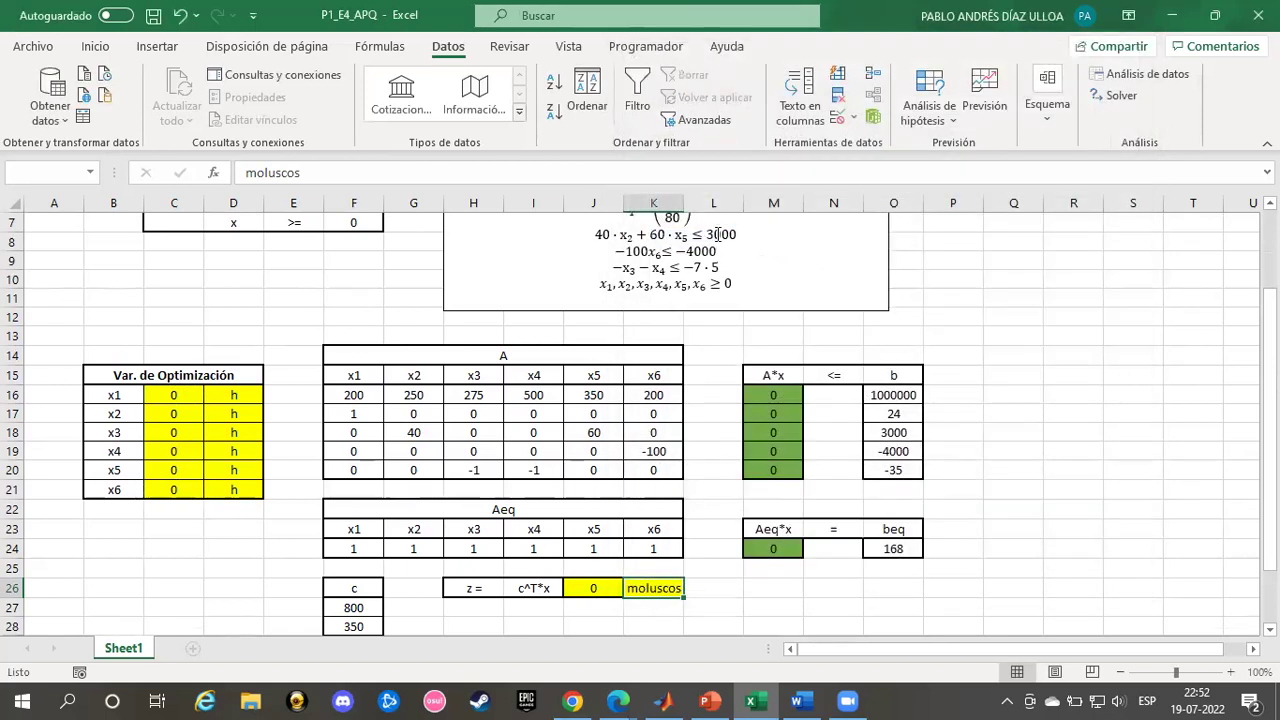
click(1064, 304)
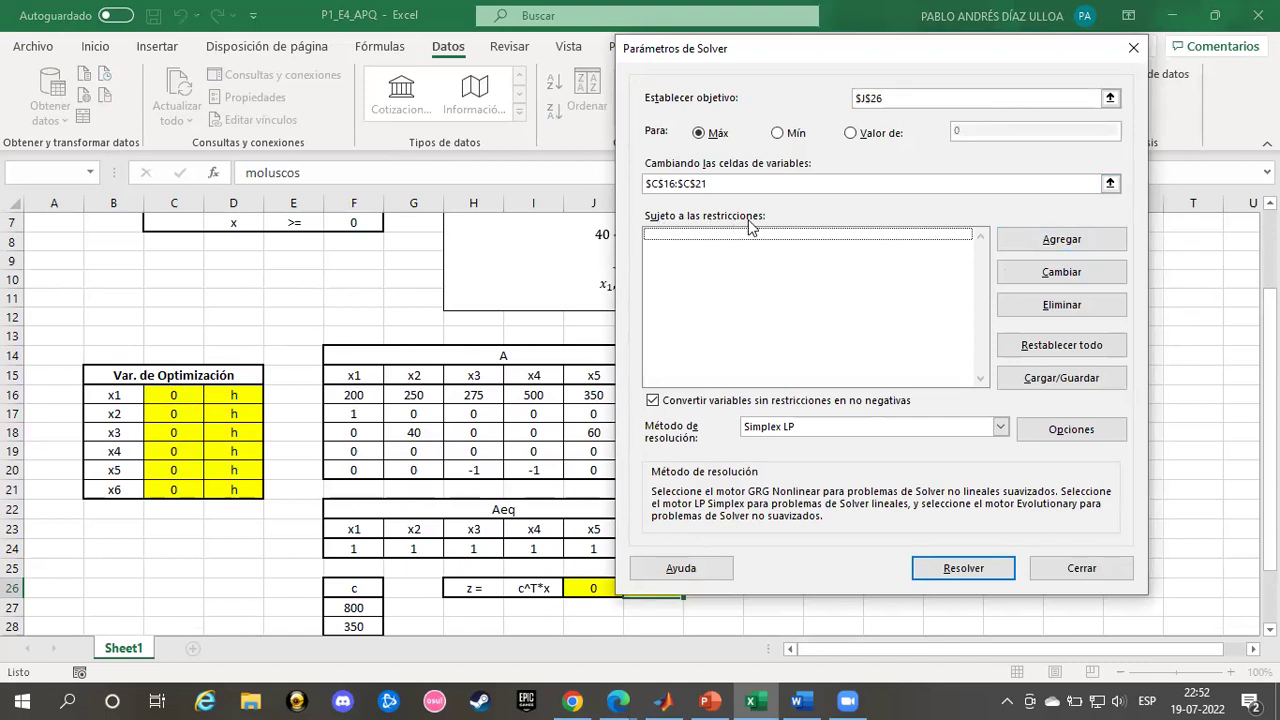
Step: Add the Solver constraint that the A*x cells M16:M20 are <= the b vector O16:O20
click(1070, 246)
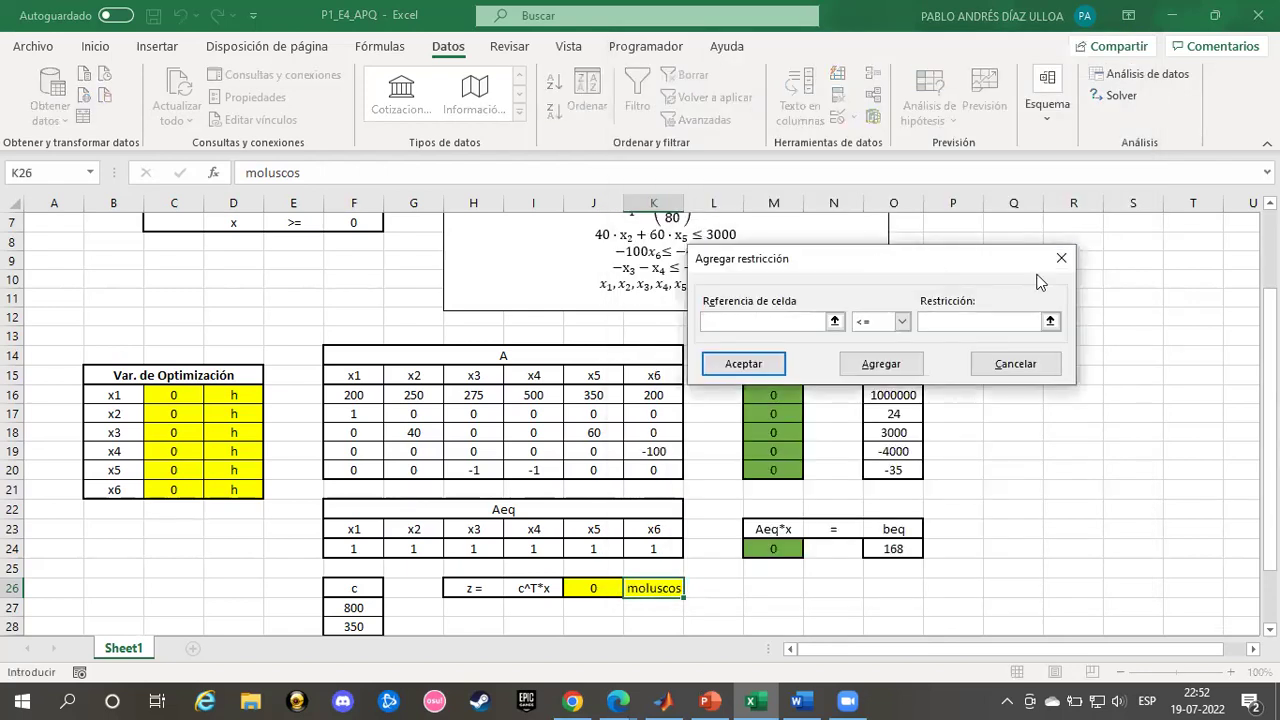
scroll(600, 300, up, 2)
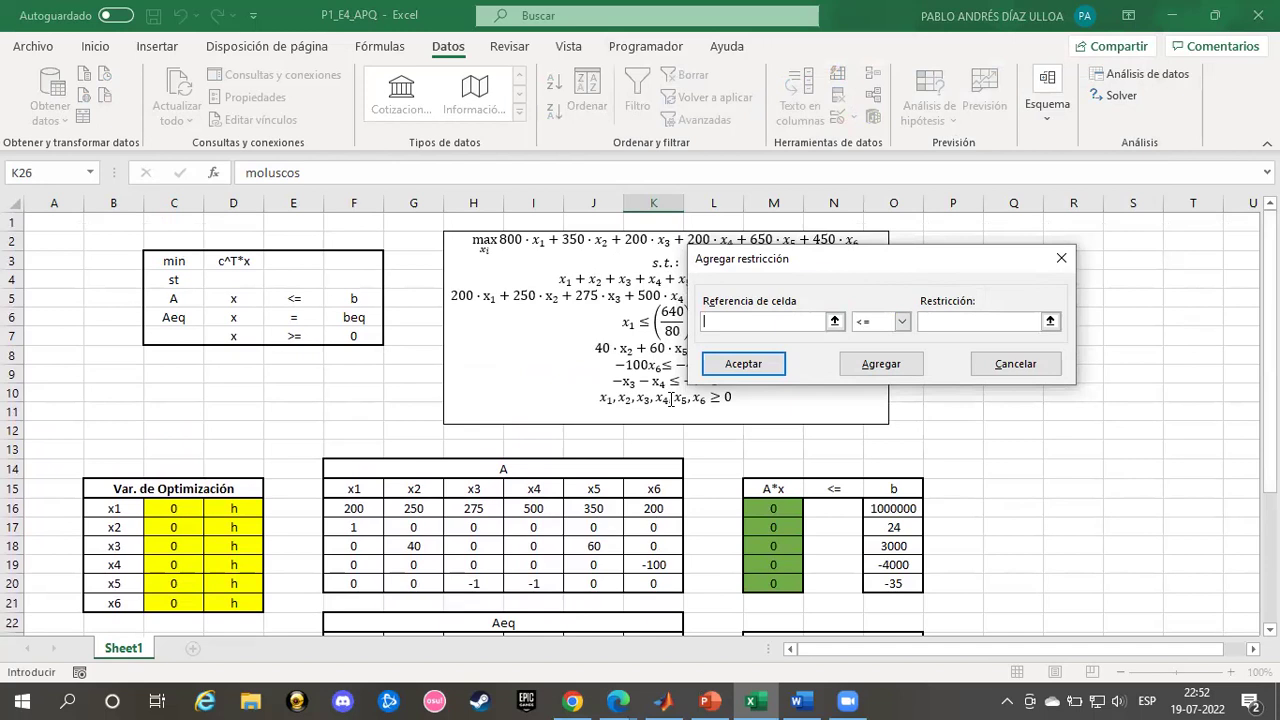
click(835, 322)
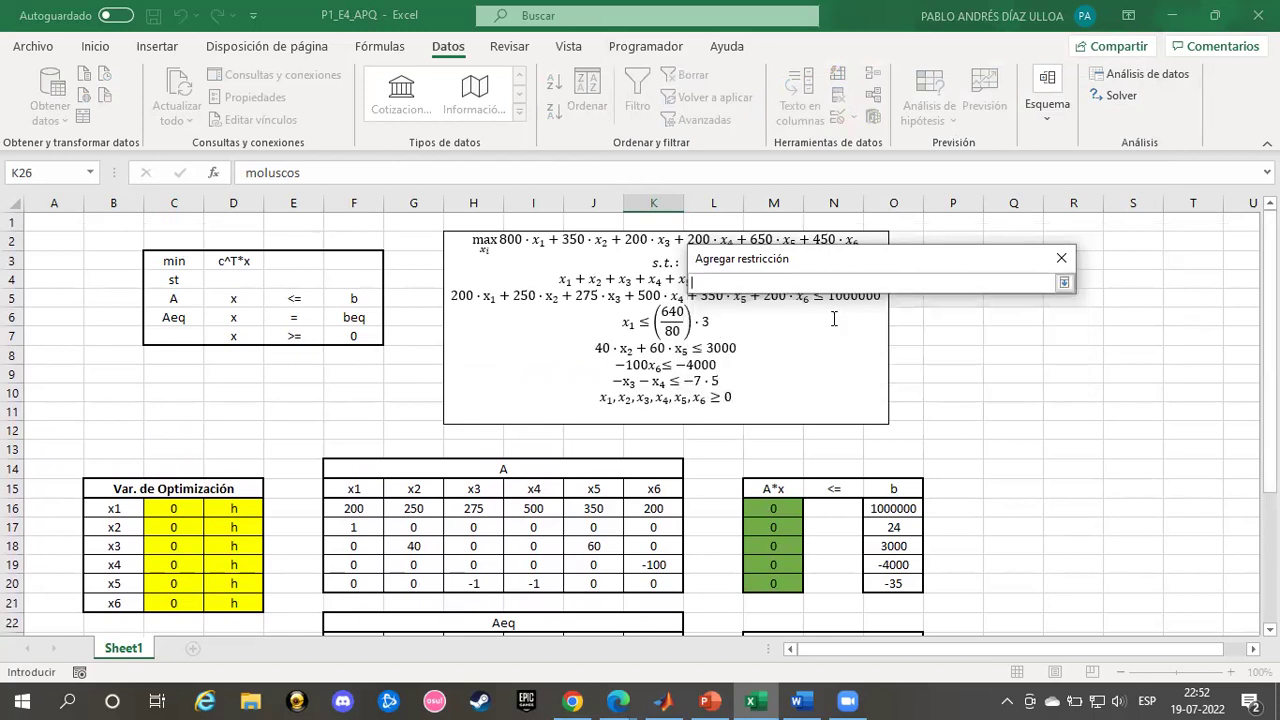
drag(781, 512, 781, 584)
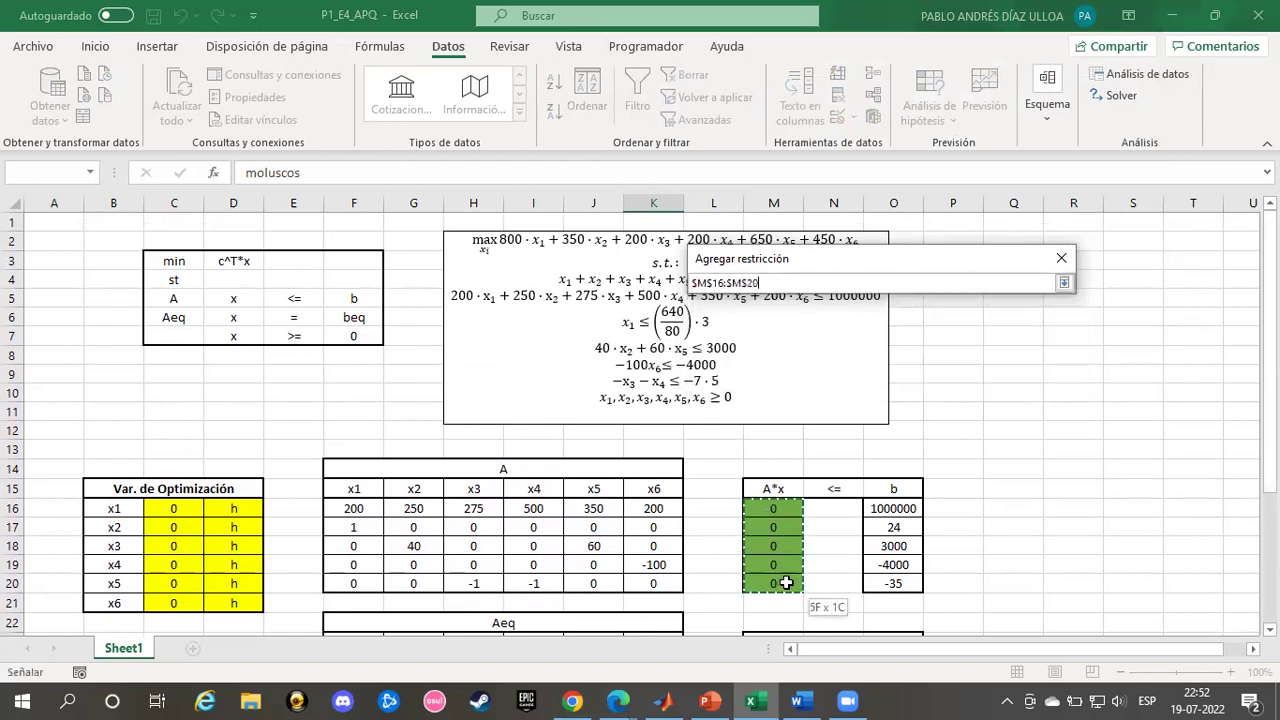
click(1065, 284)
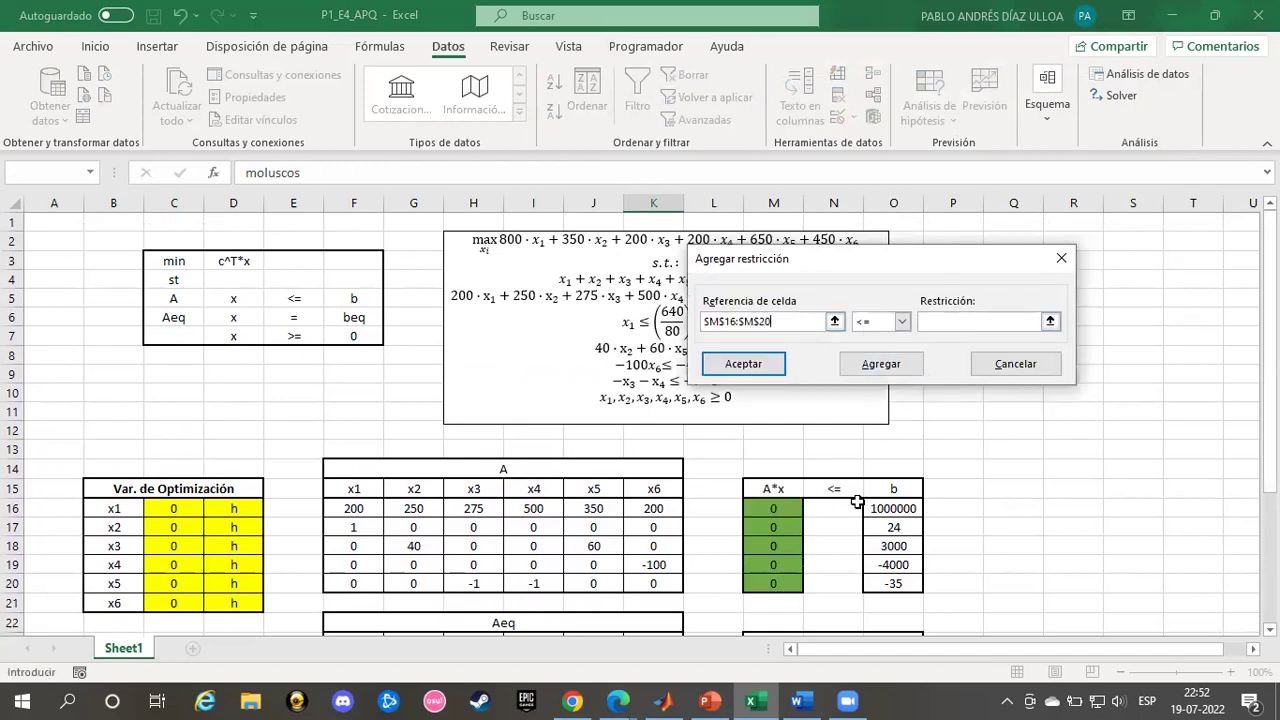
click(1050, 321)
drag(895, 508, 903, 588)
click(1065, 284)
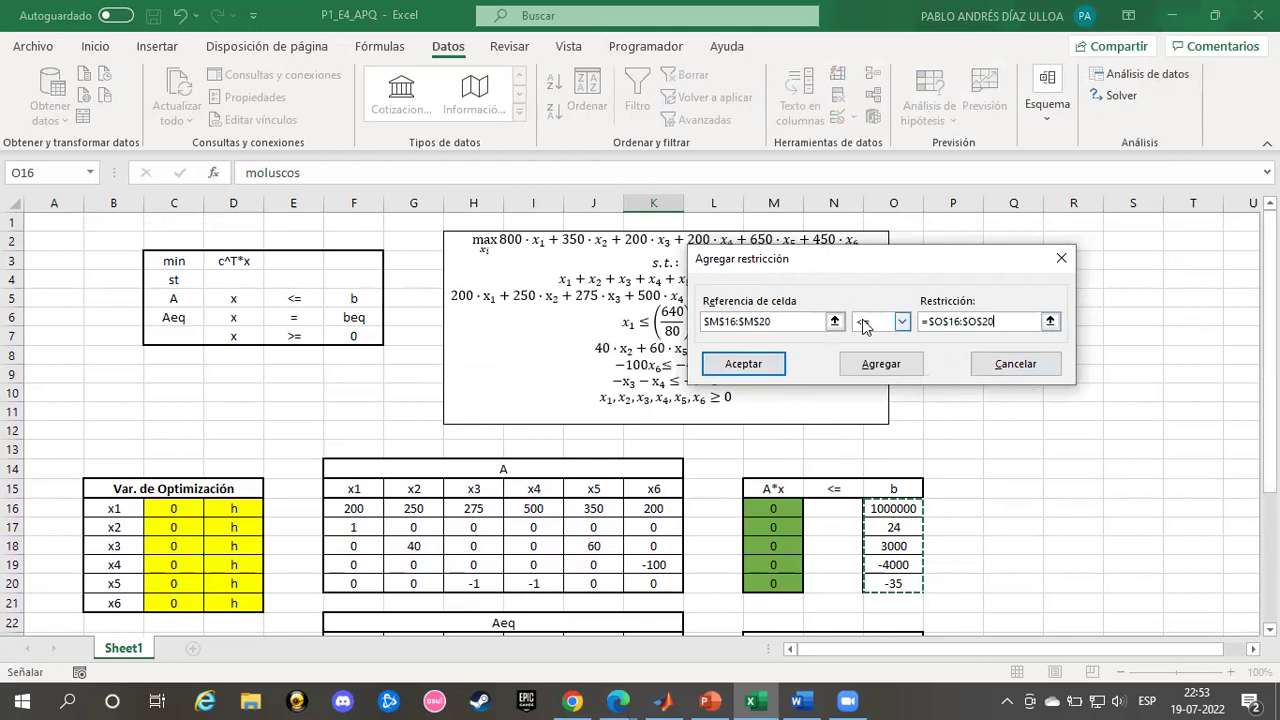
click(884, 366)
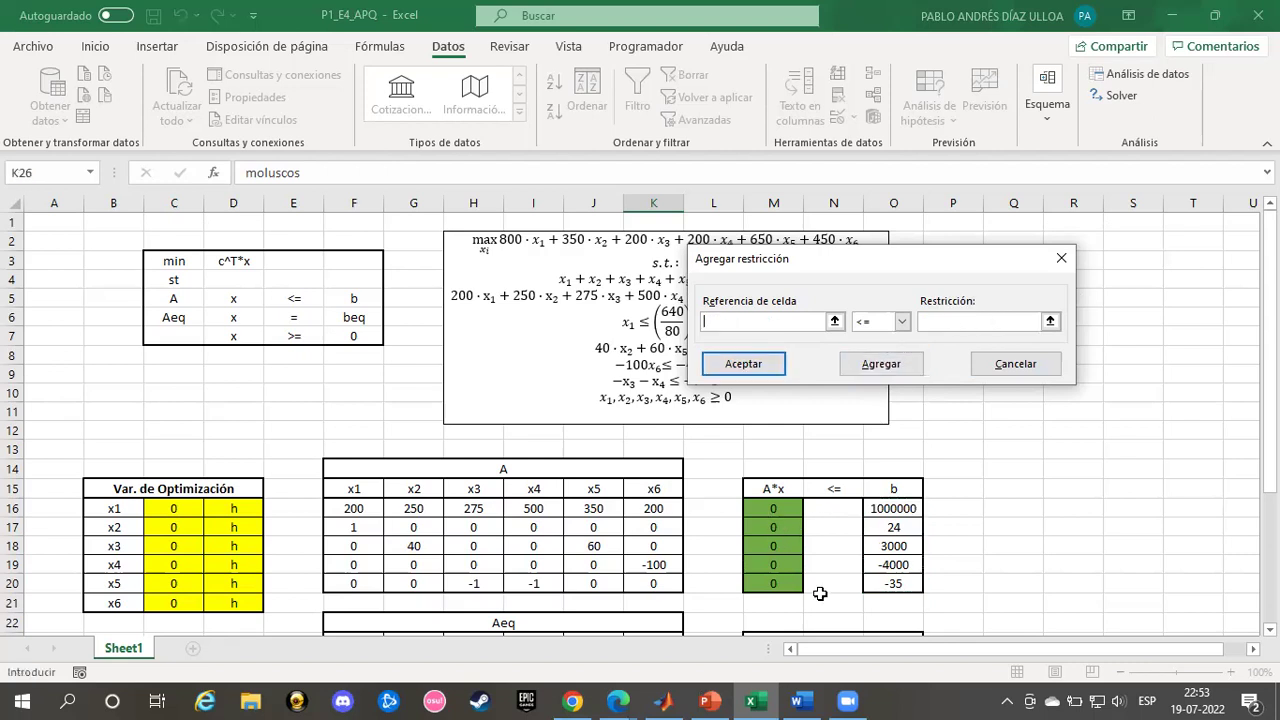
Step: Add the Solver constraint that the Aeq*x cell M24 equals the beq cell O24
scroll(829, 404, down, 2)
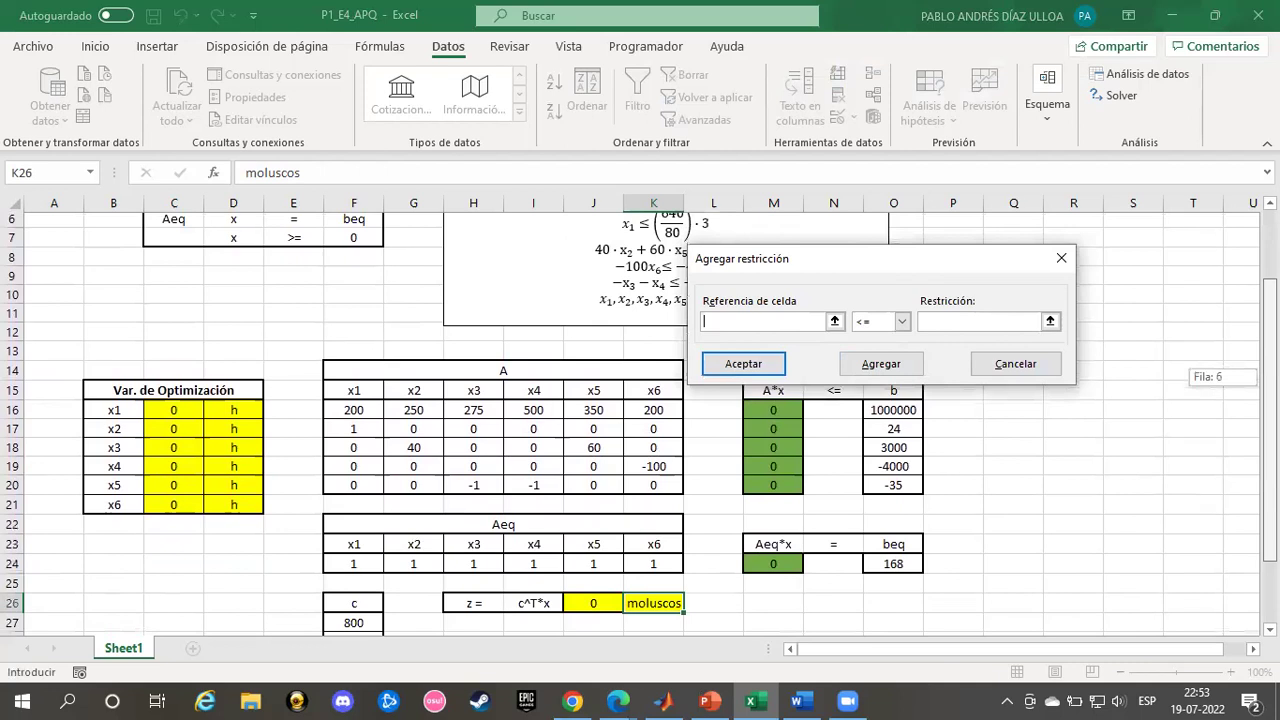
click(838, 321)
click(764, 548)
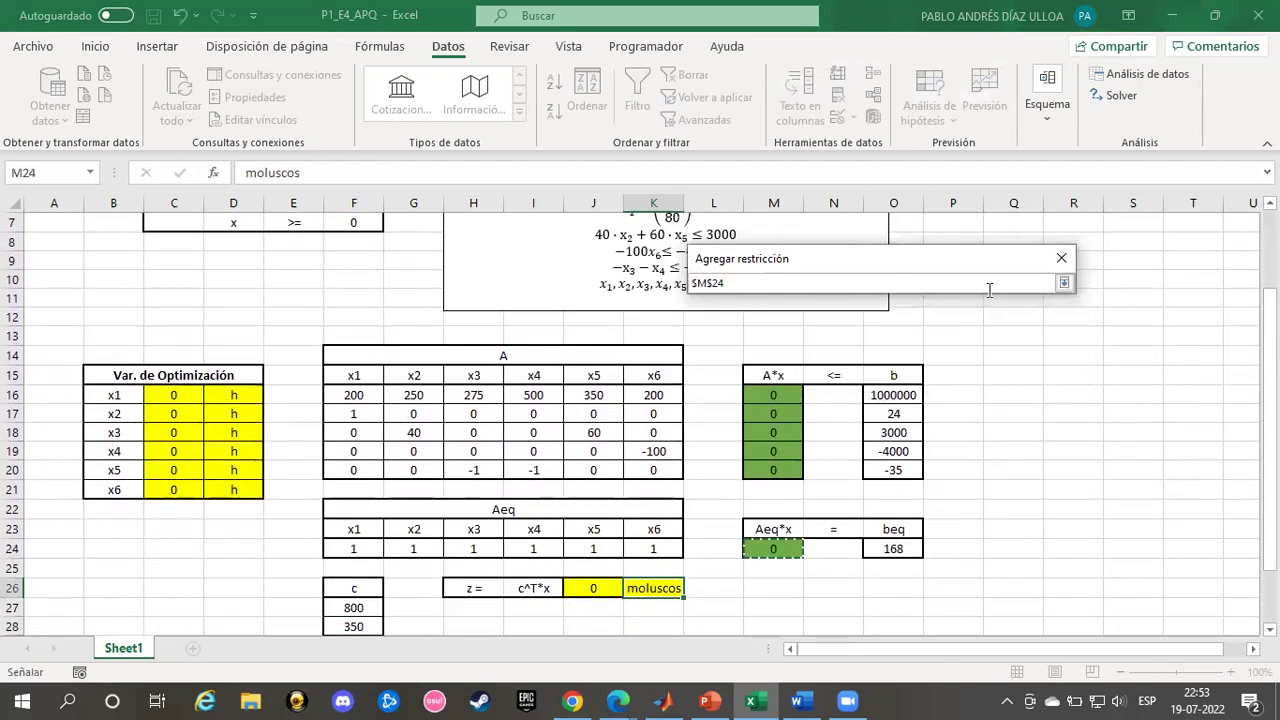
click(1066, 285)
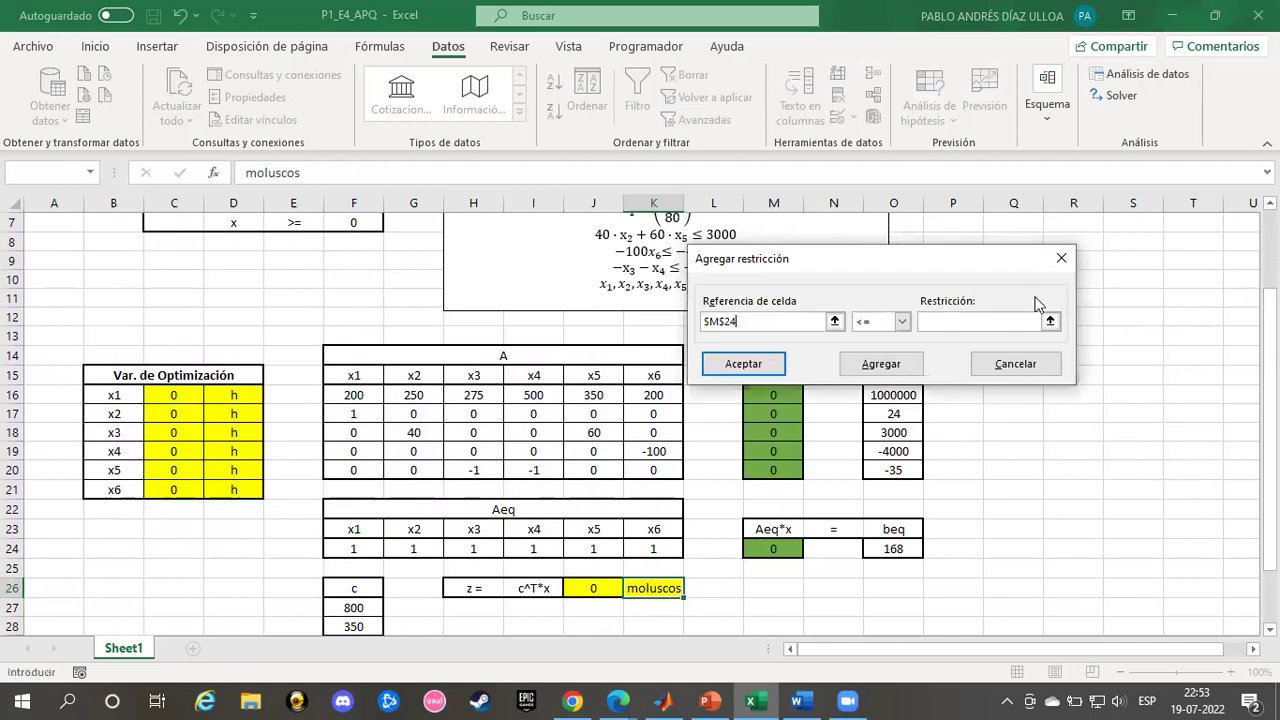
click(899, 322)
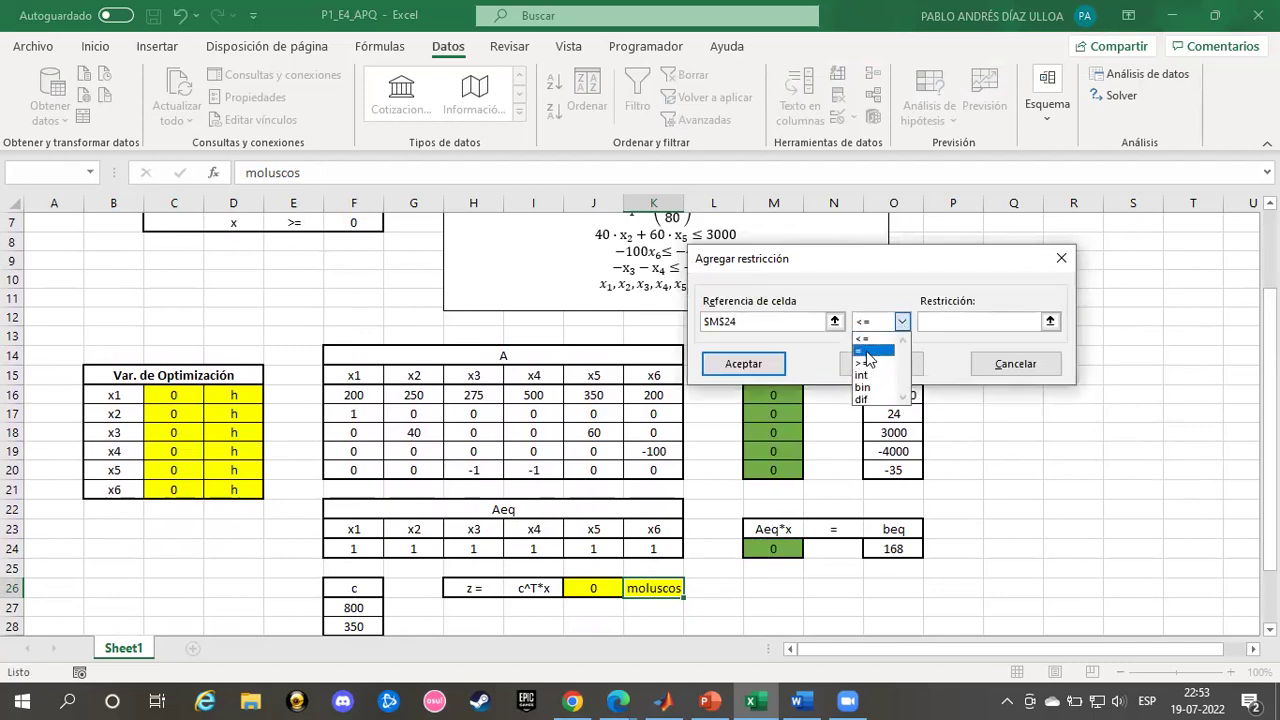
click(865, 352)
click(1050, 321)
click(913, 545)
click(1064, 283)
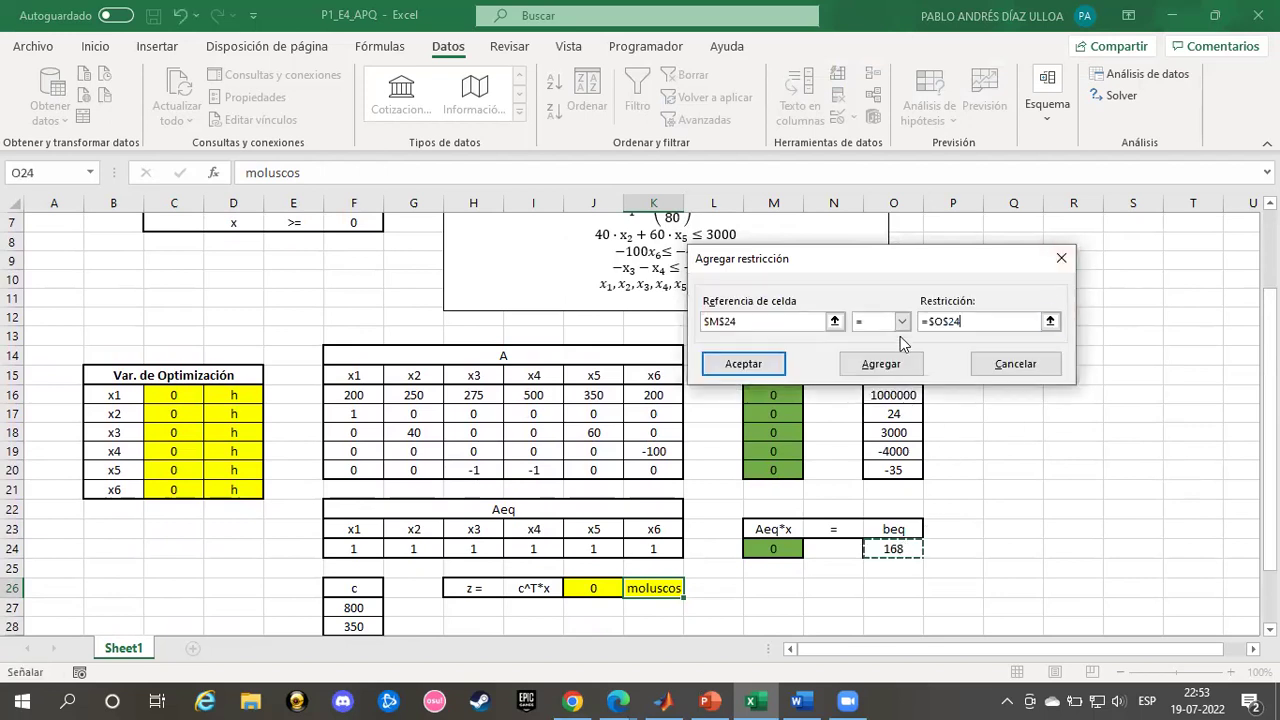
scroll(897, 360, up, 2)
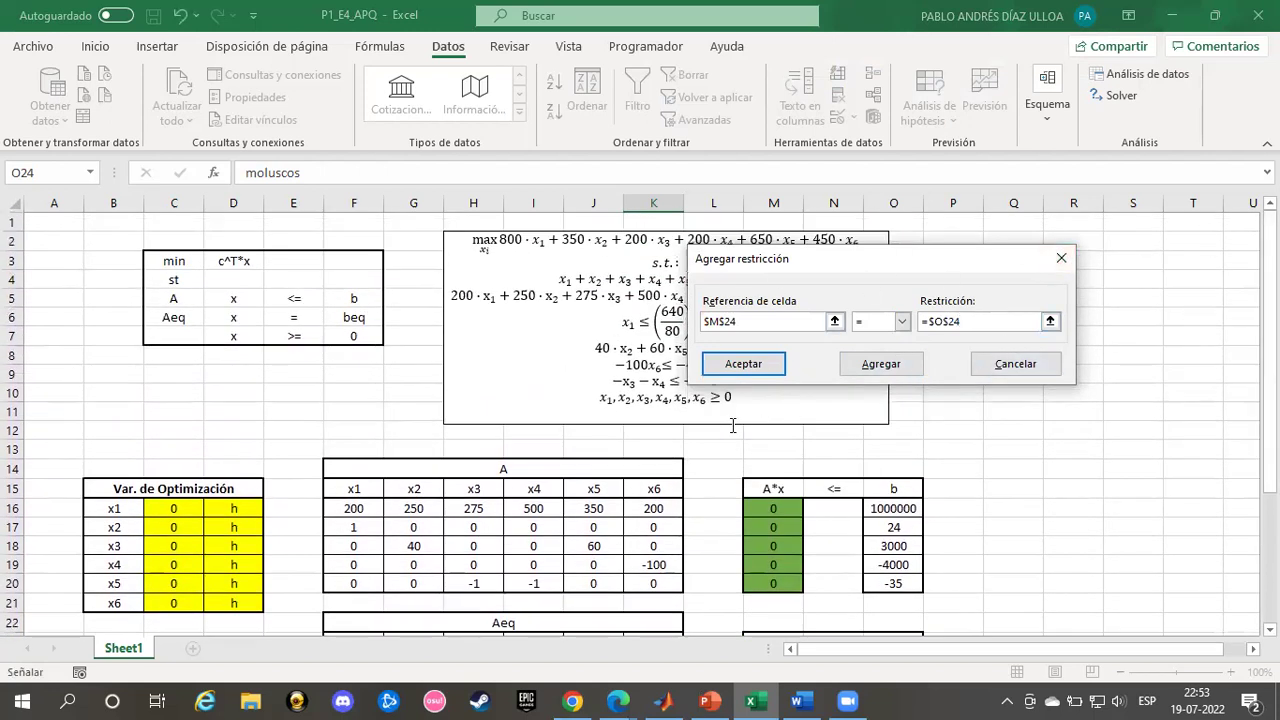
drag(819, 253, 976, 219)
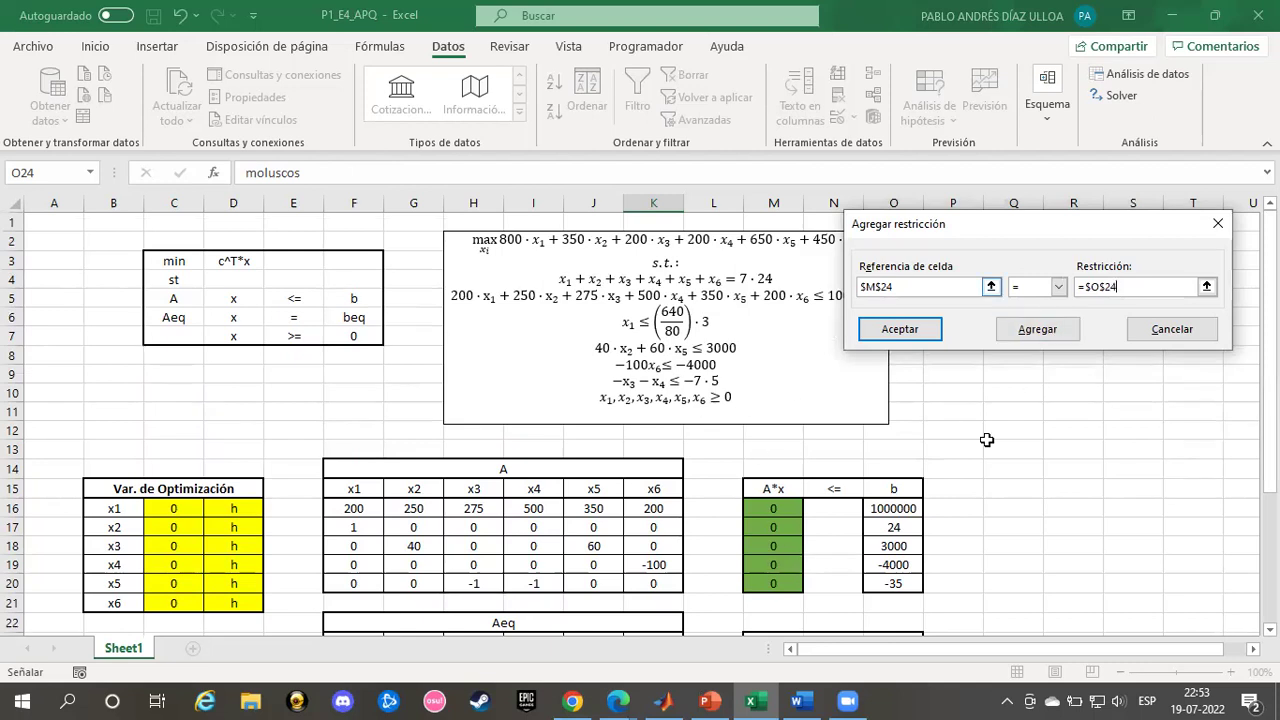
click(1038, 331)
click(902, 330)
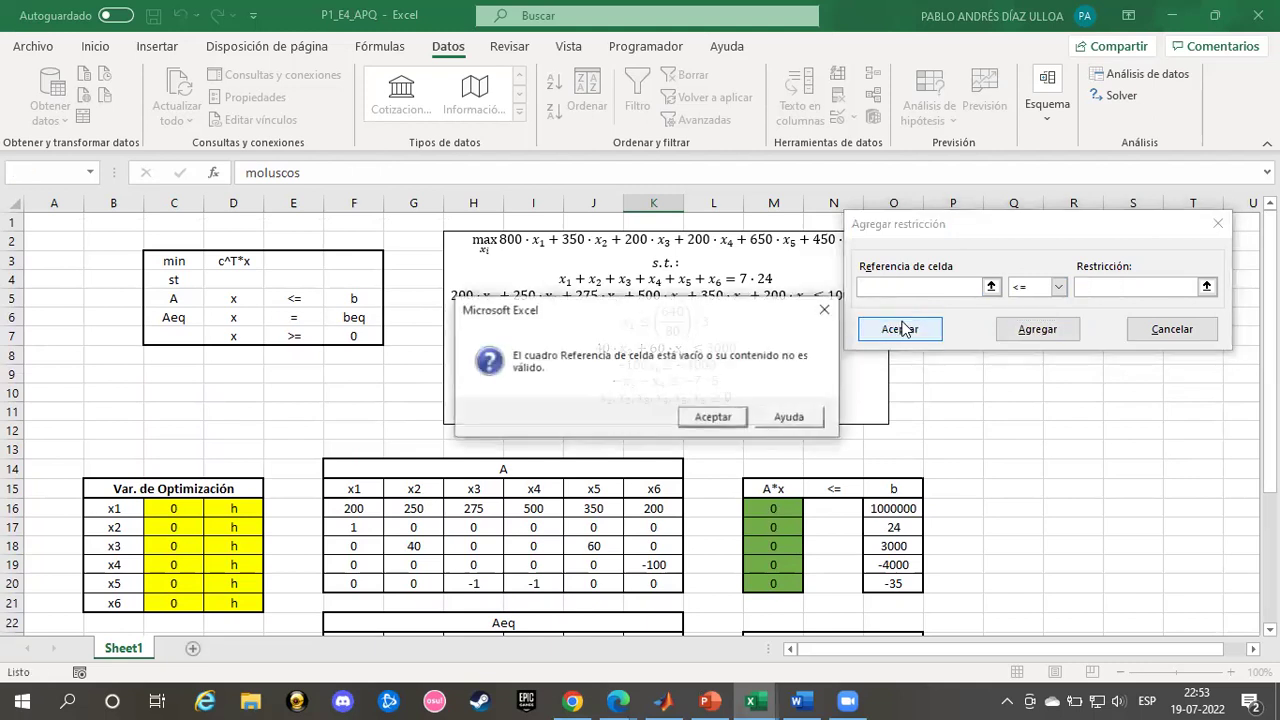
click(724, 420)
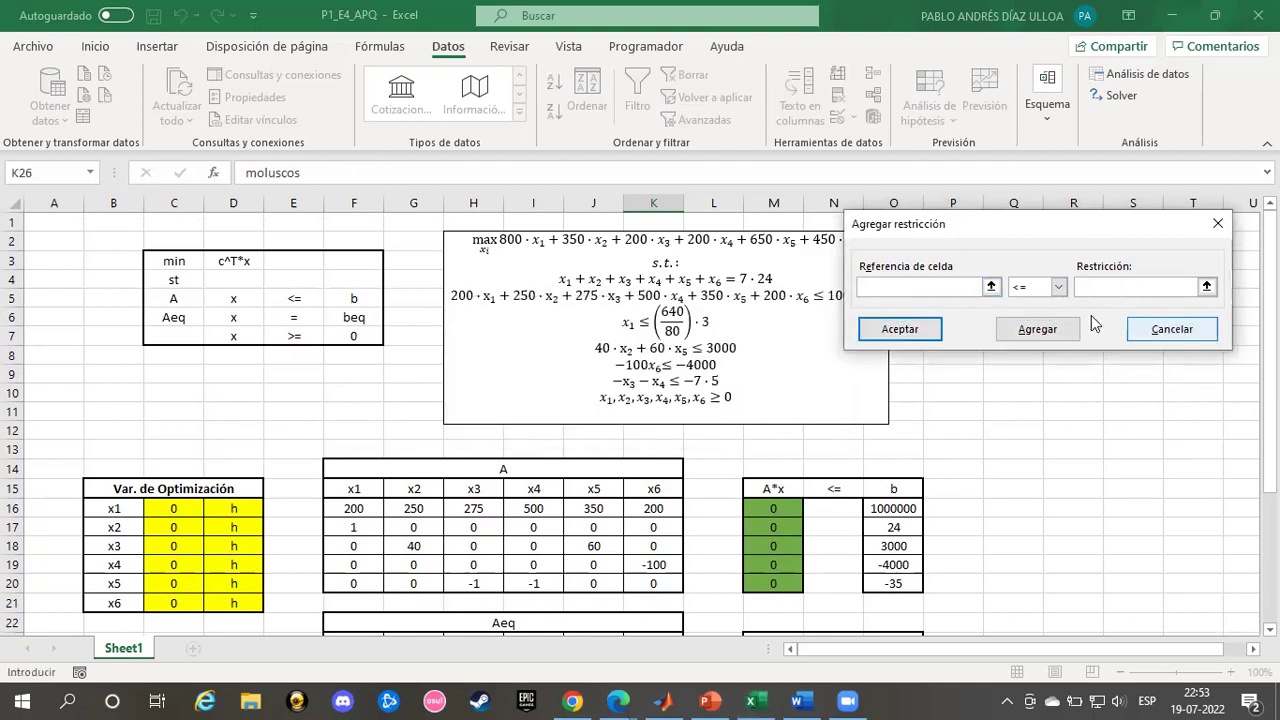
click(1168, 330)
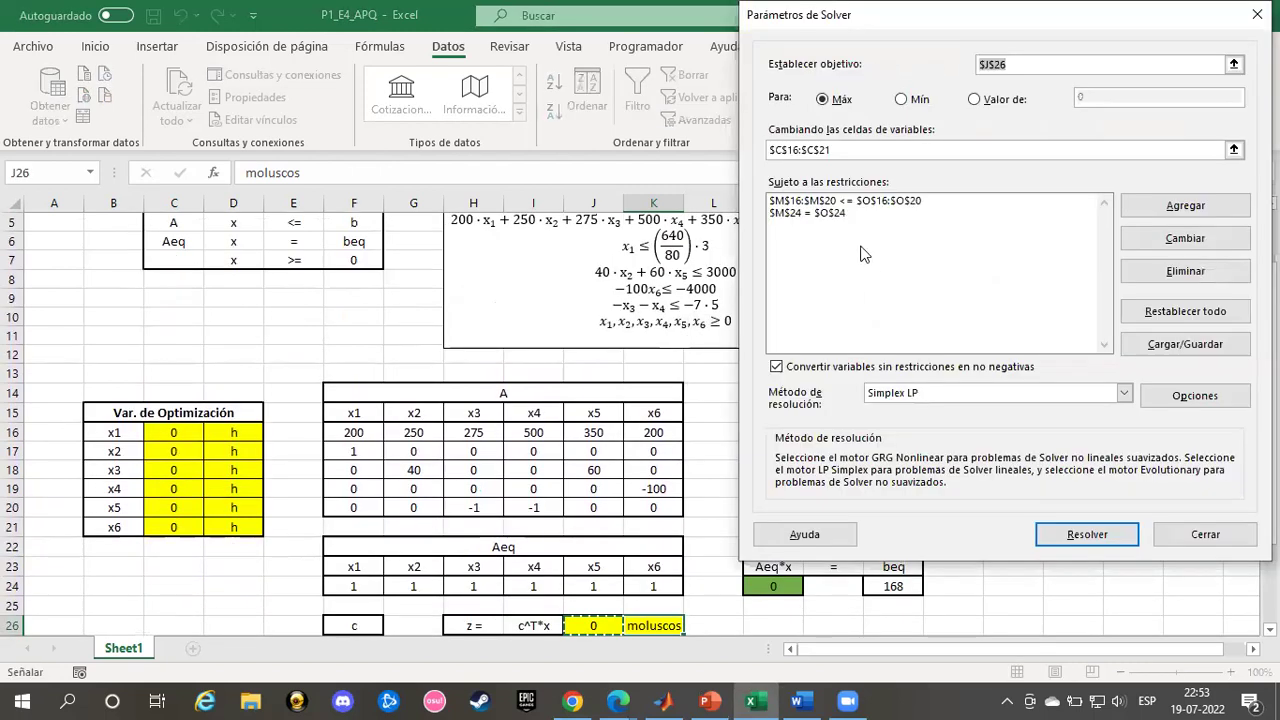
Step: Check both listed constraints and switch the solving method to GRG Nonlinear and back to Simplex LP
click(815, 212)
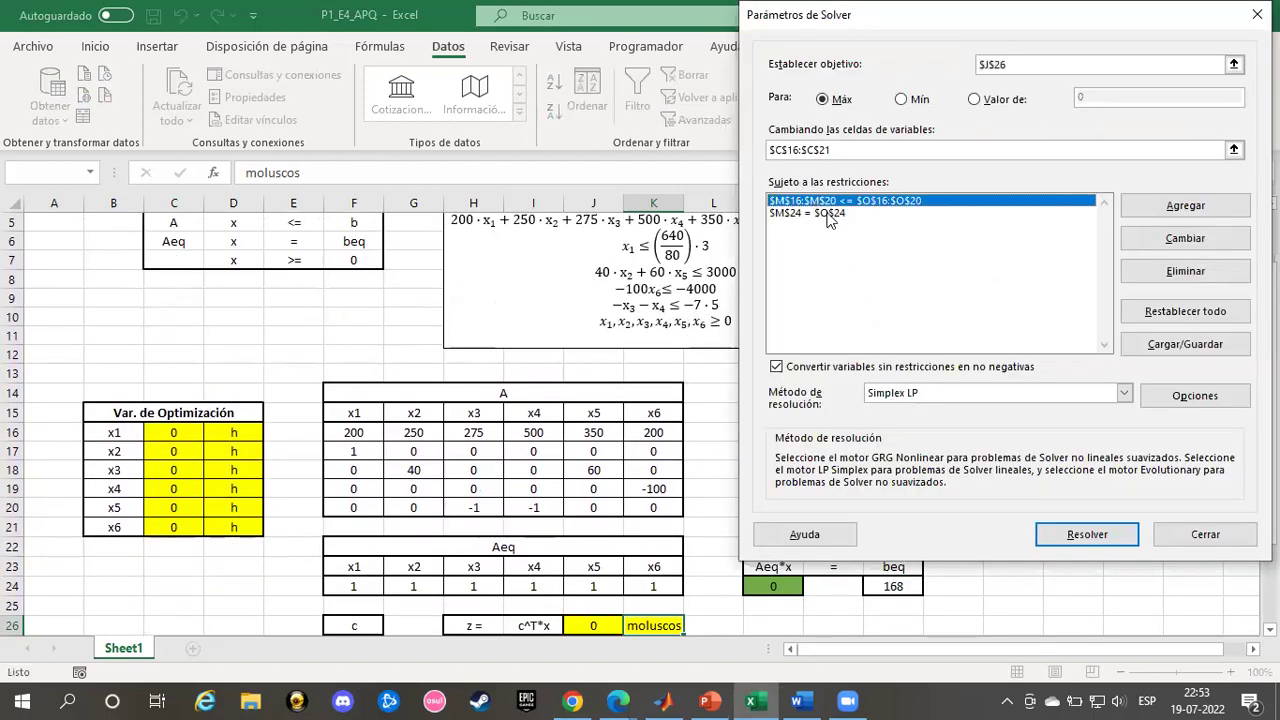
click(805, 199)
click(818, 210)
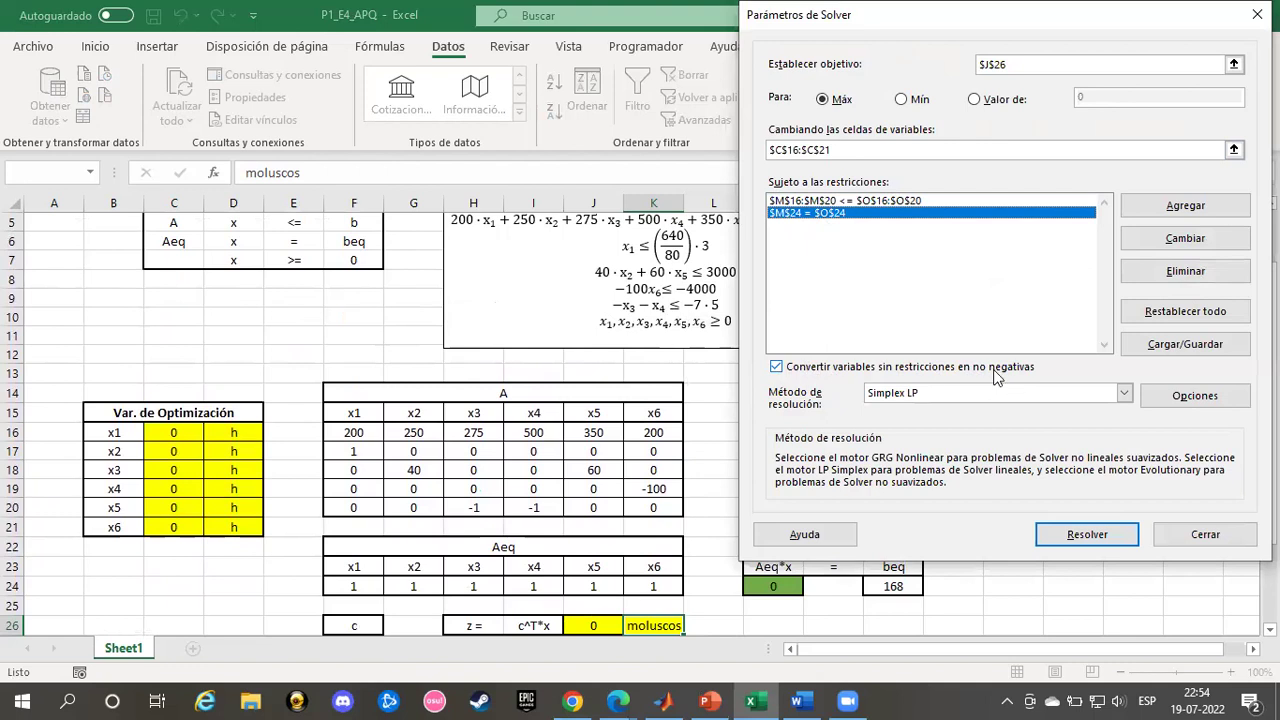
click(895, 396)
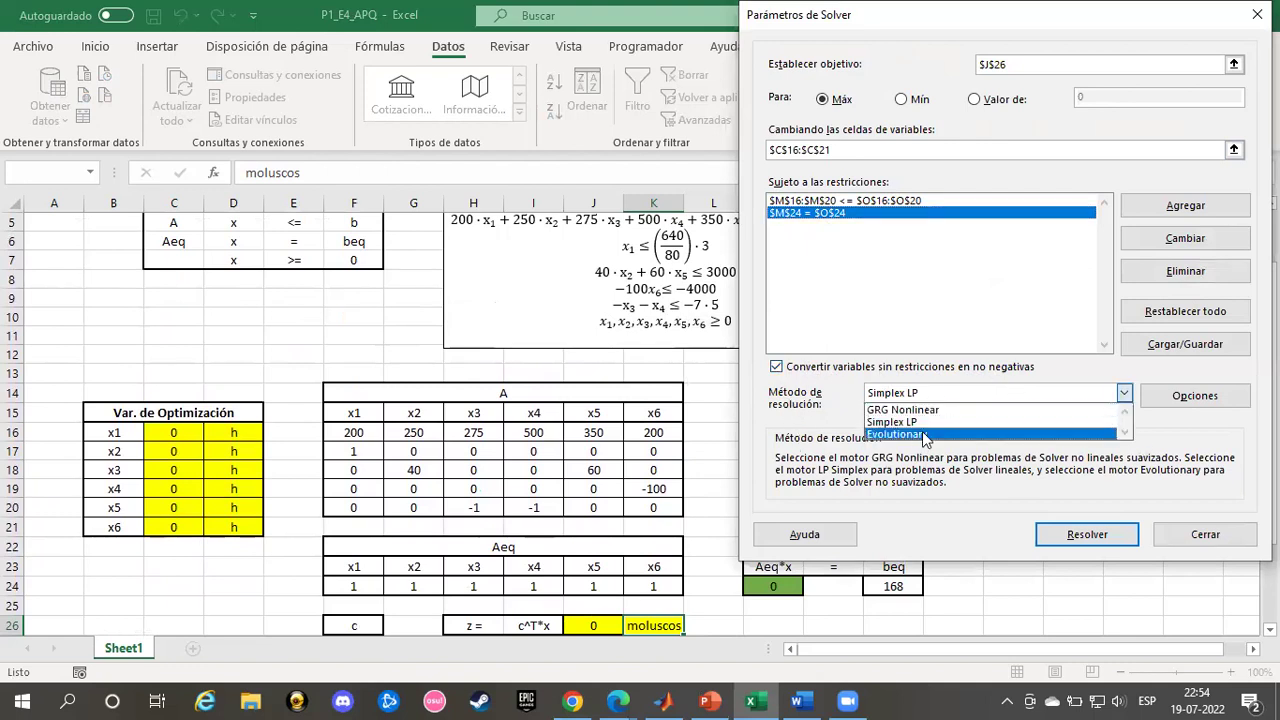
click(921, 410)
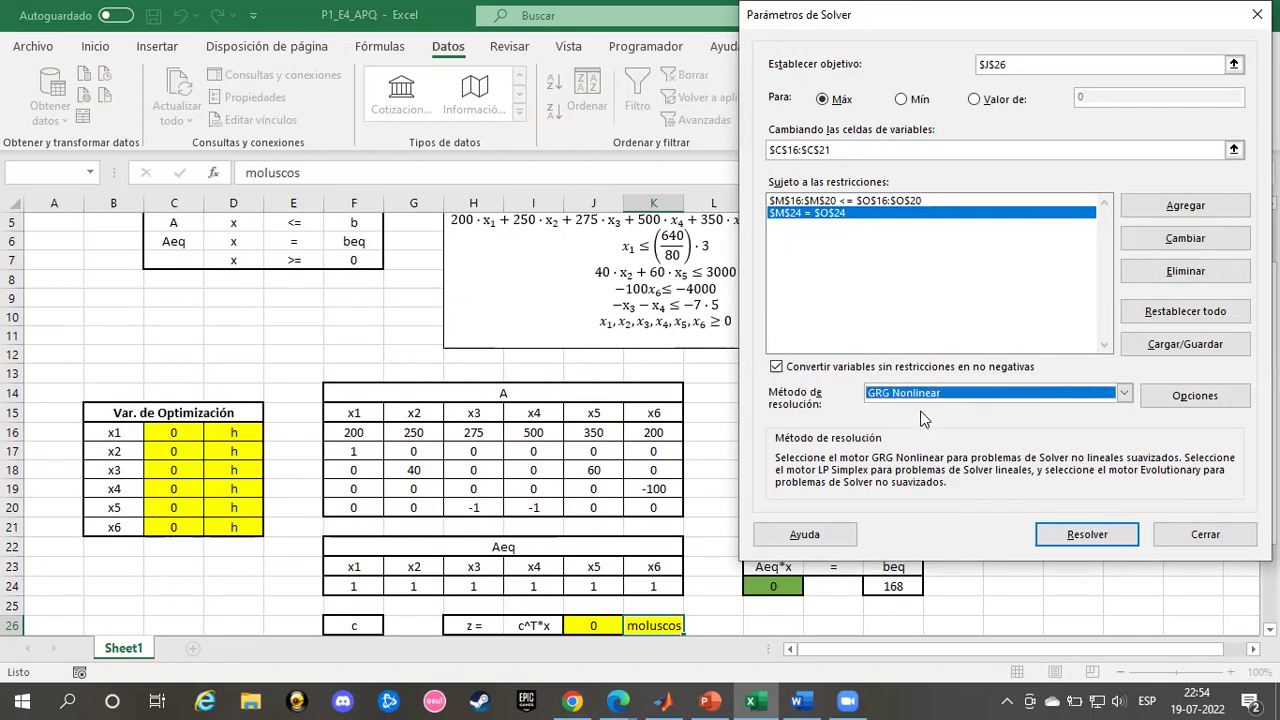
click(913, 396)
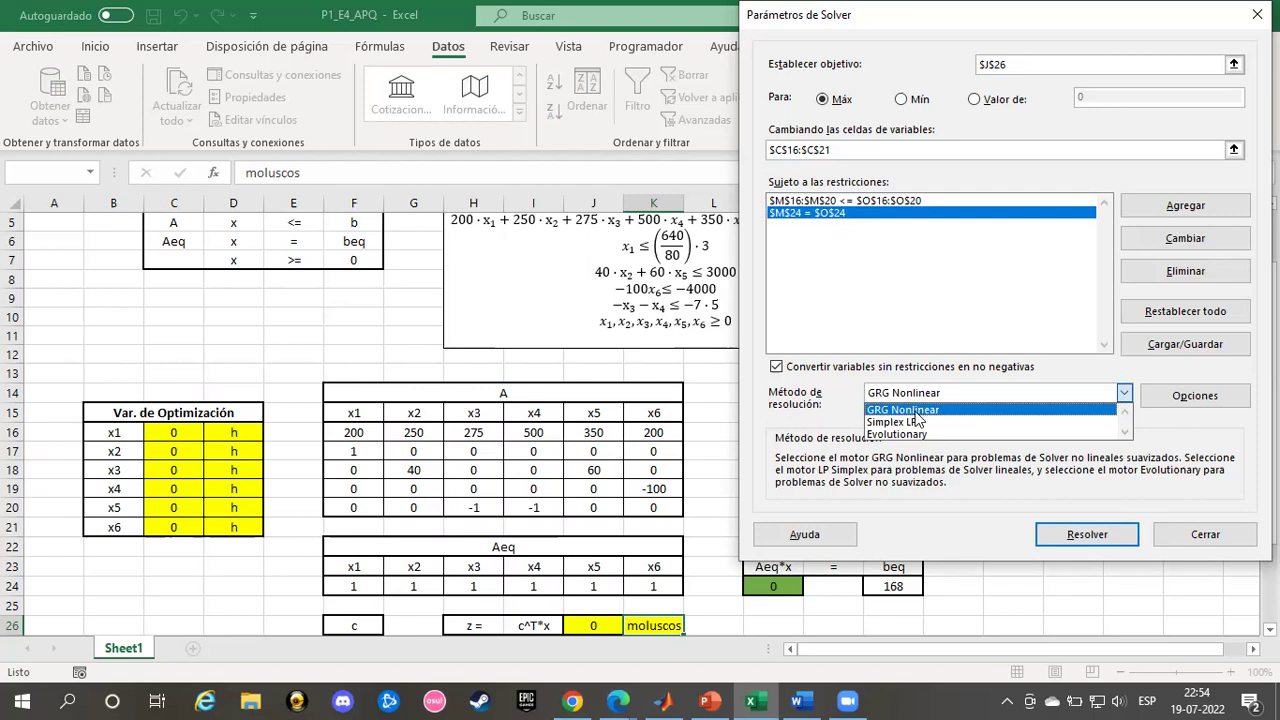
click(913, 423)
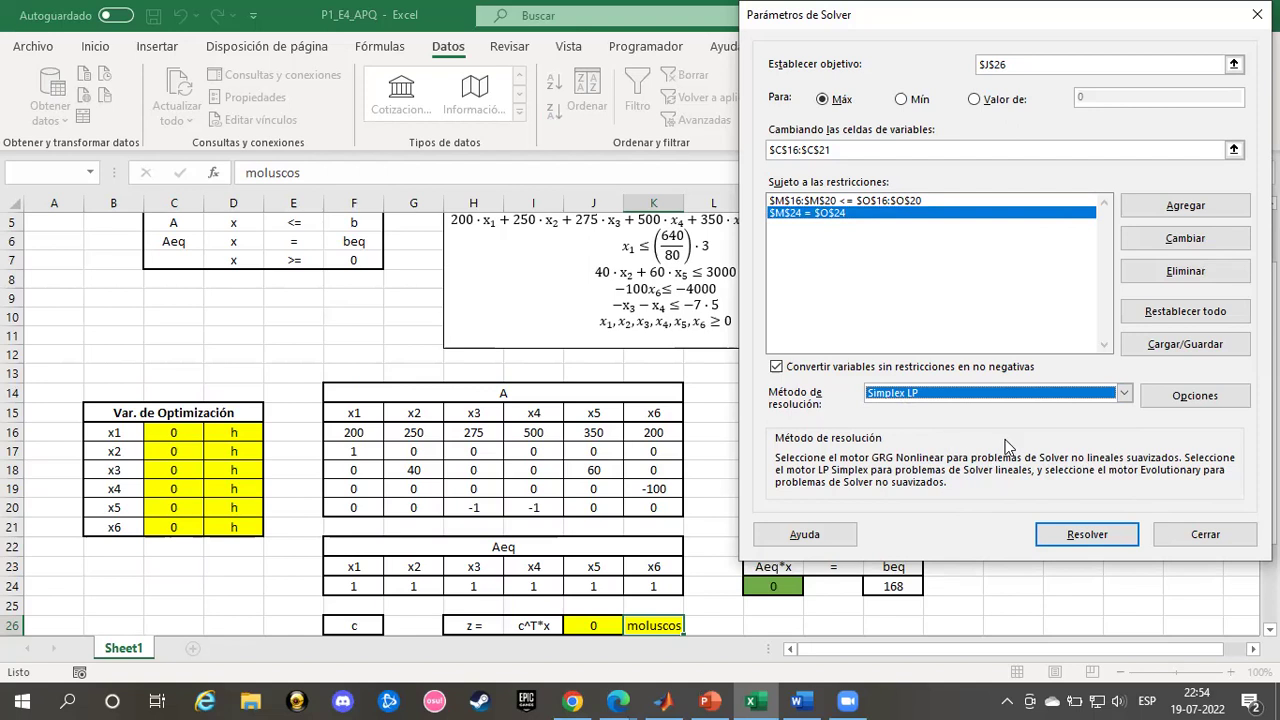
Step: Solve the model and keep the Solver solution, without returning to the parameters dialog
click(1087, 535)
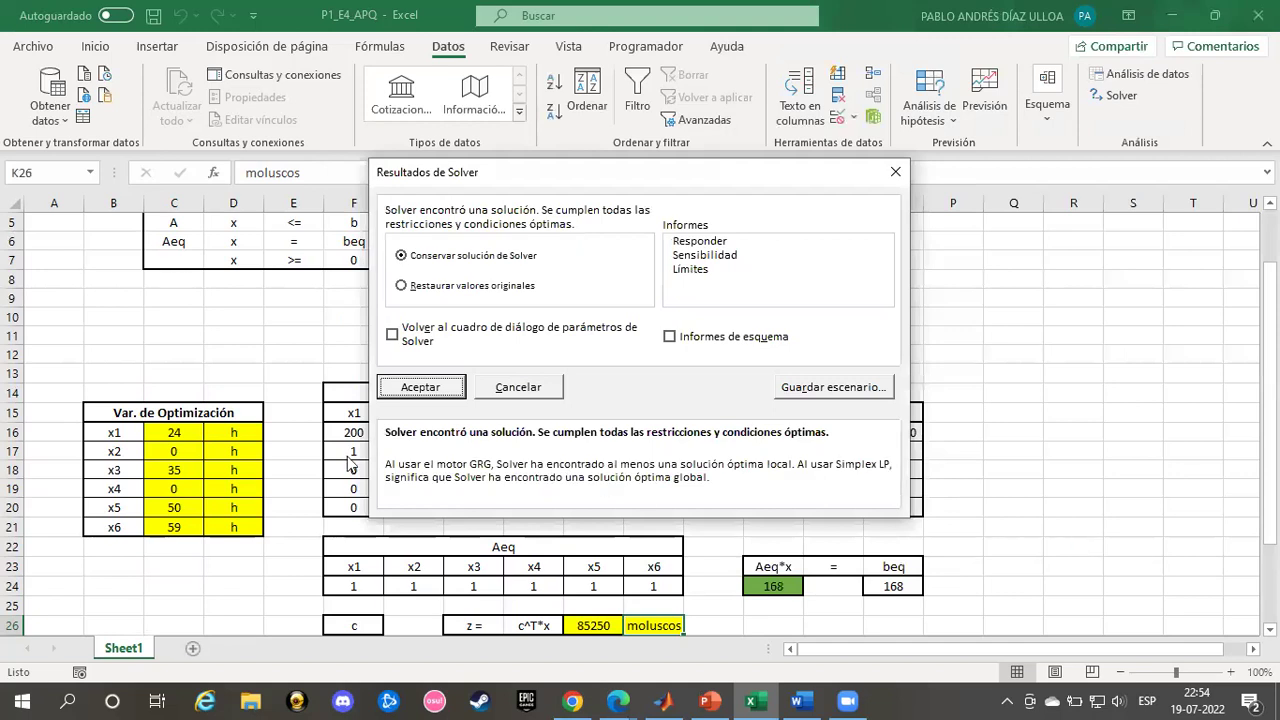
click(408, 342)
click(424, 389)
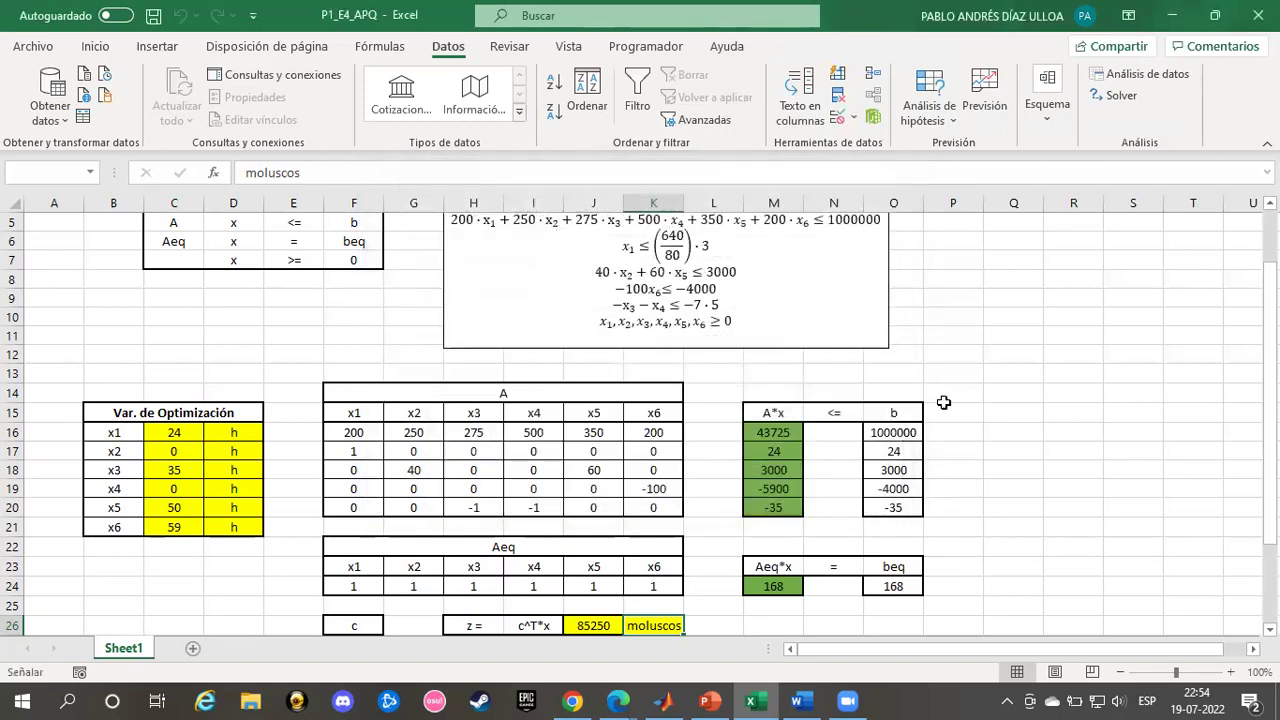
click(1083, 537)
click(432, 338)
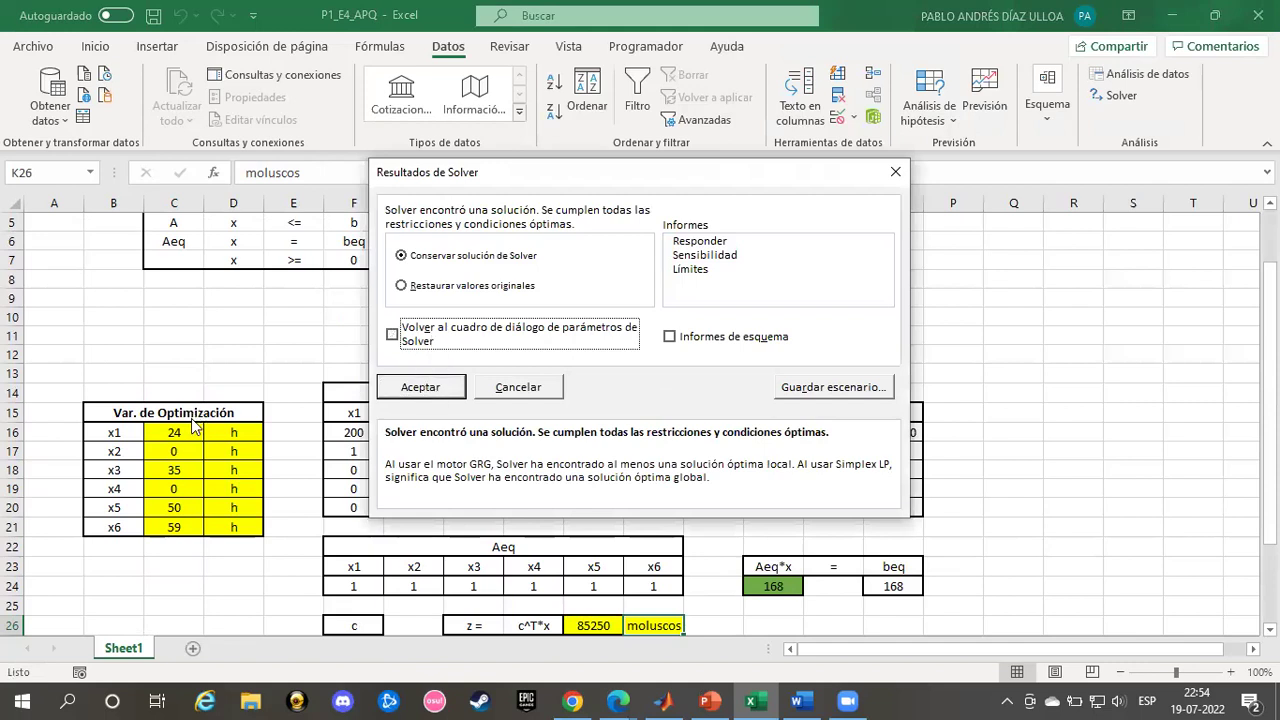
click(424, 386)
Step: Examine the solved values of the optimization variables in C16:C21 and the objective in J26
drag(1269, 331, 1269, 409)
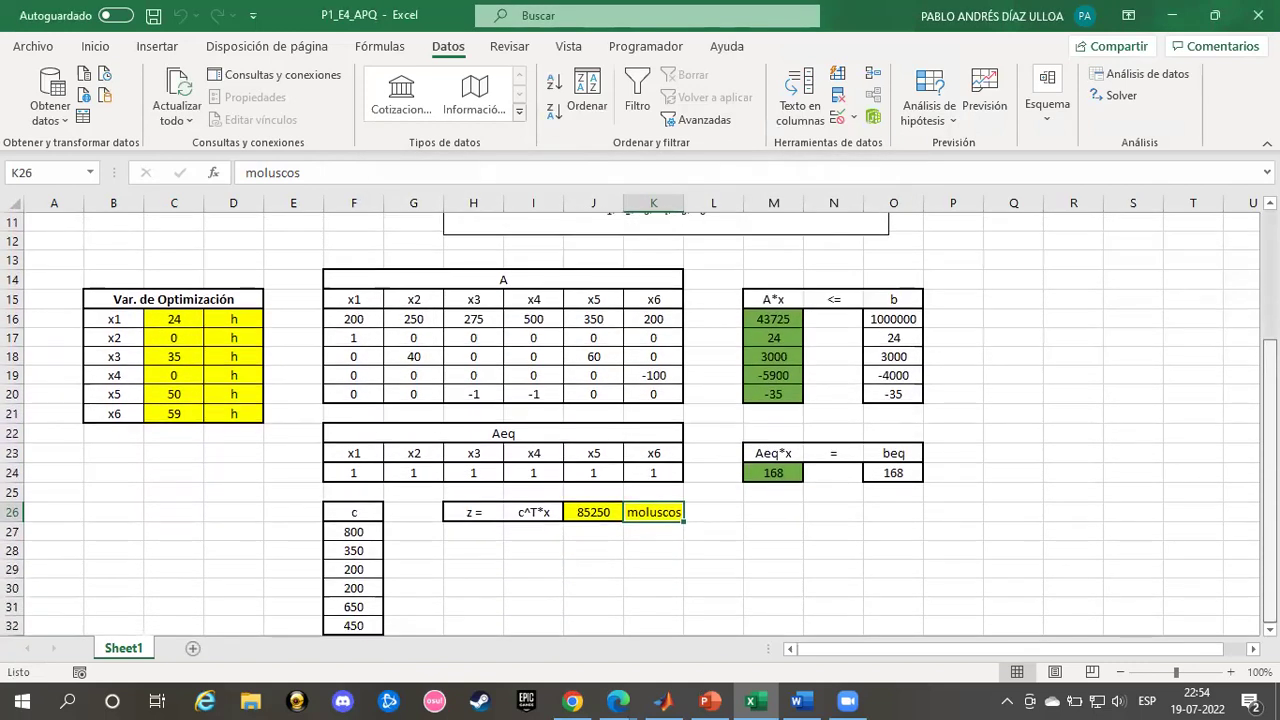
click(176, 321)
key(Down)
key(Down)
key(Down)
key(Down)
key(Down)
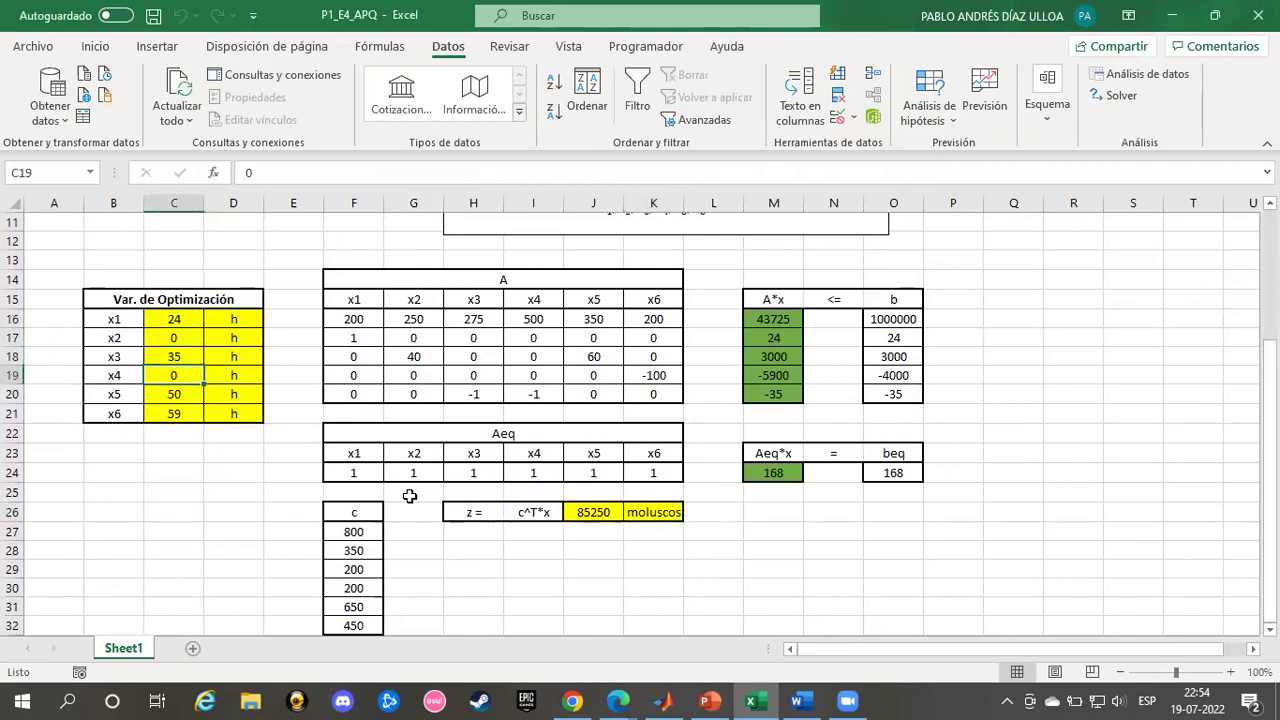
key(Up)
key(Up)
key(Up)
key(Up)
key(Up)
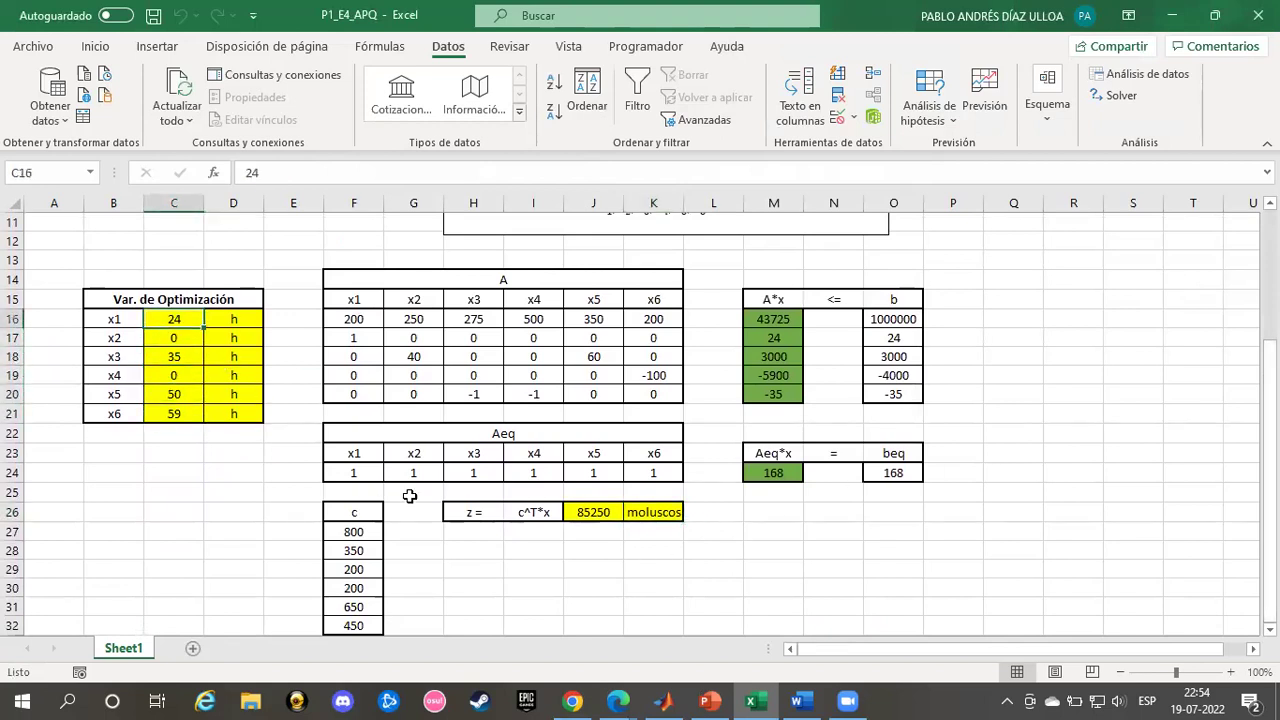
click(605, 510)
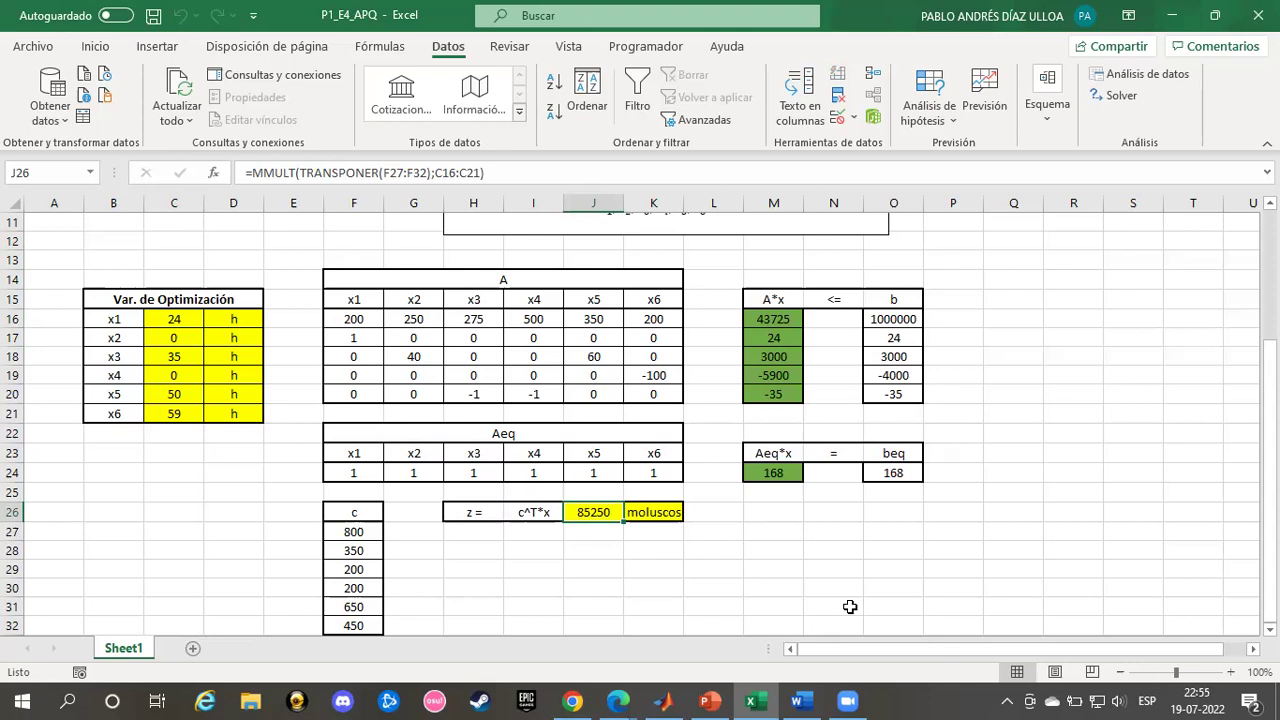
Step: Examine the hours assigned to variables x1 to x4, focusing on x2 and x4
key(Left)
key(Up)
key(Left)
key(Up)
key(Left)
key(Up)
key(Left)
key(Up)
key(Left)
key(Up)
key(Left)
key(Up)
key(Up)
key(Up)
key(Up)
key(Up)
key(Left)
key(Down)
key(Down)
key(Up)
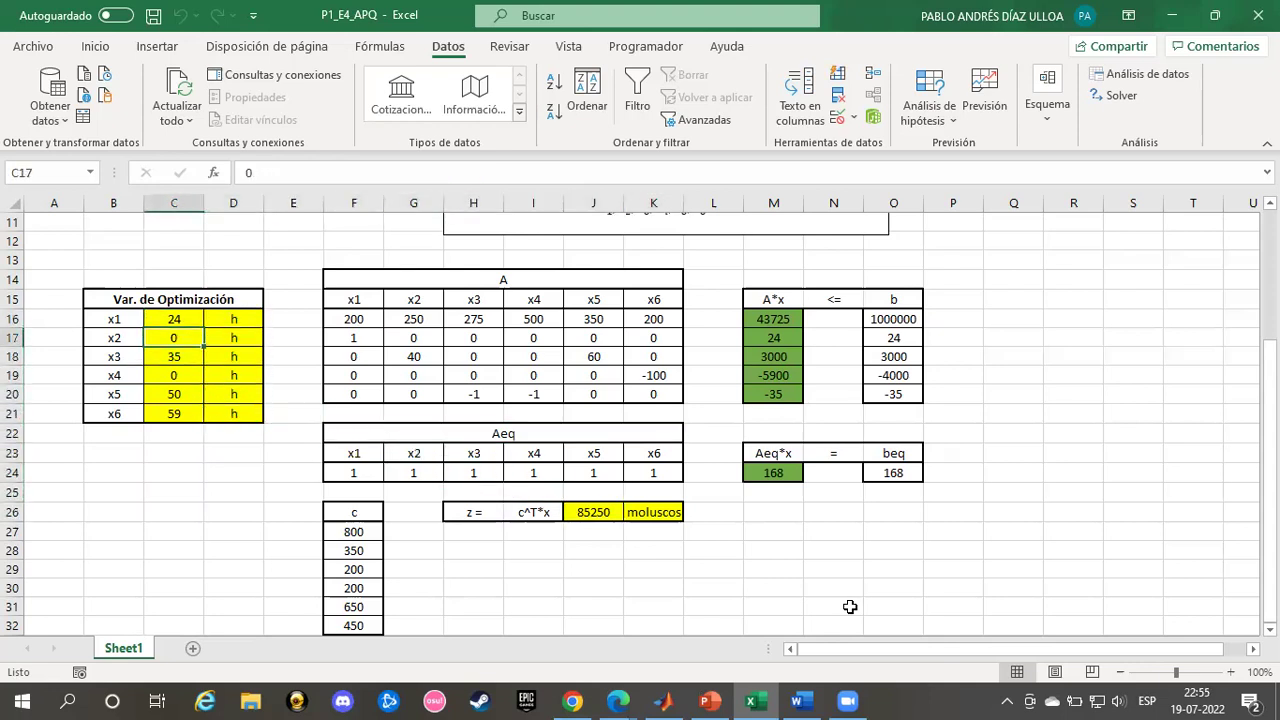
key(Left)
key(Down)
key(Down)
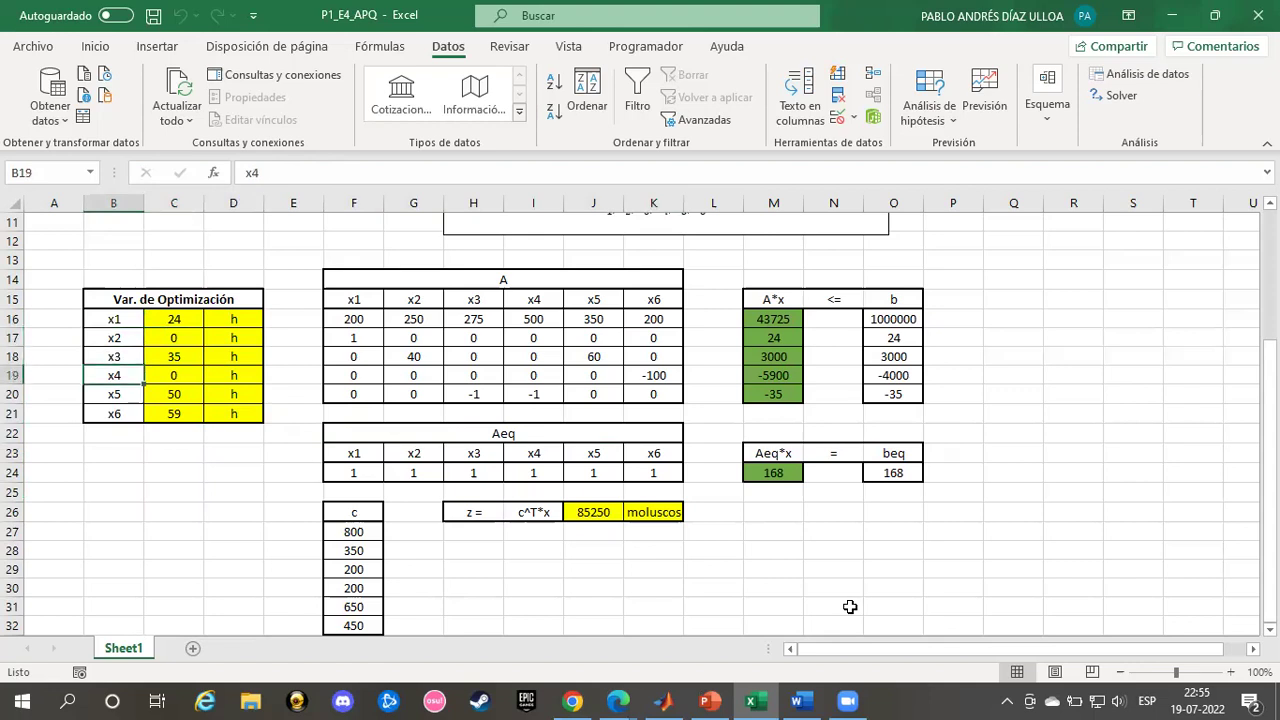
key(Right)
key(Right)
key(Left)
key(Up)
key(Up)
key(Up)
key(Down)
key(Down)
key(Down)
key(Up)
key(Up)
key(Right)
key(Left)
key(Down)
key(Down)
key(Right)
key(Up)
key(Up)
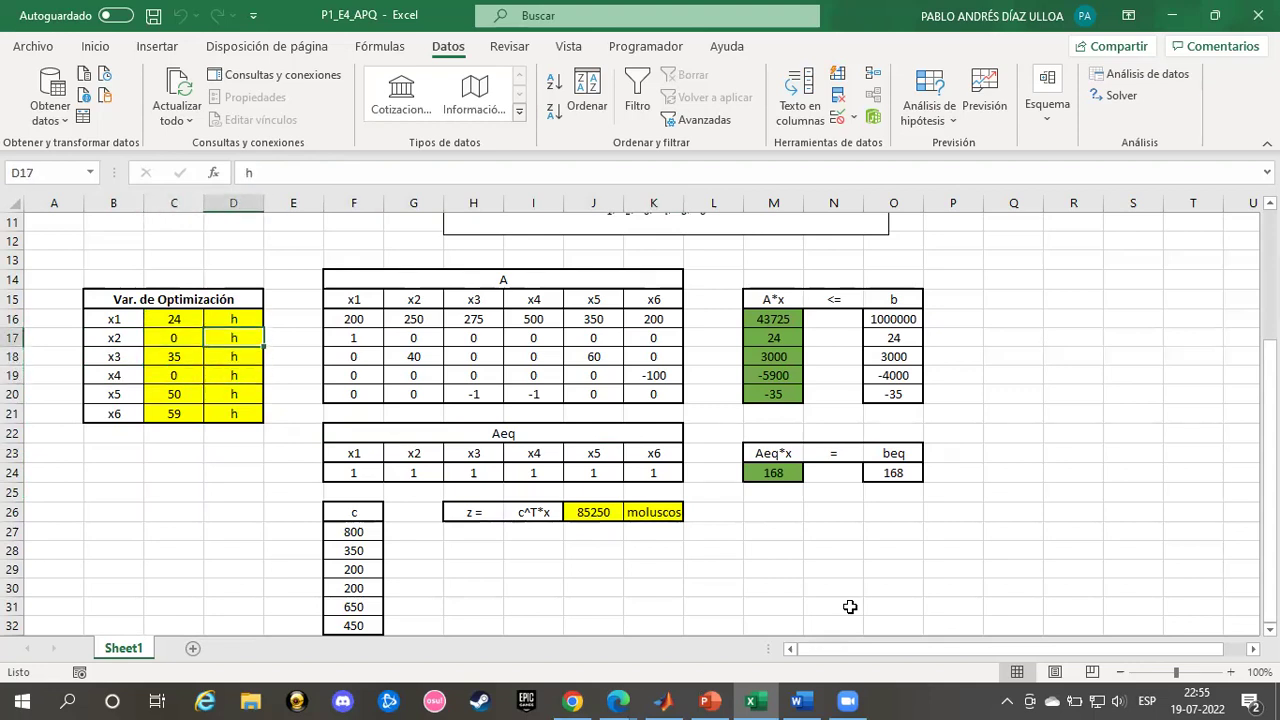
Step: Review the hours Solver assigned to each variable across the whole range C16:C21
key(Left)
key(Up)
key(Down)
key(Down)
key(Down)
key(Down)
key(Down)
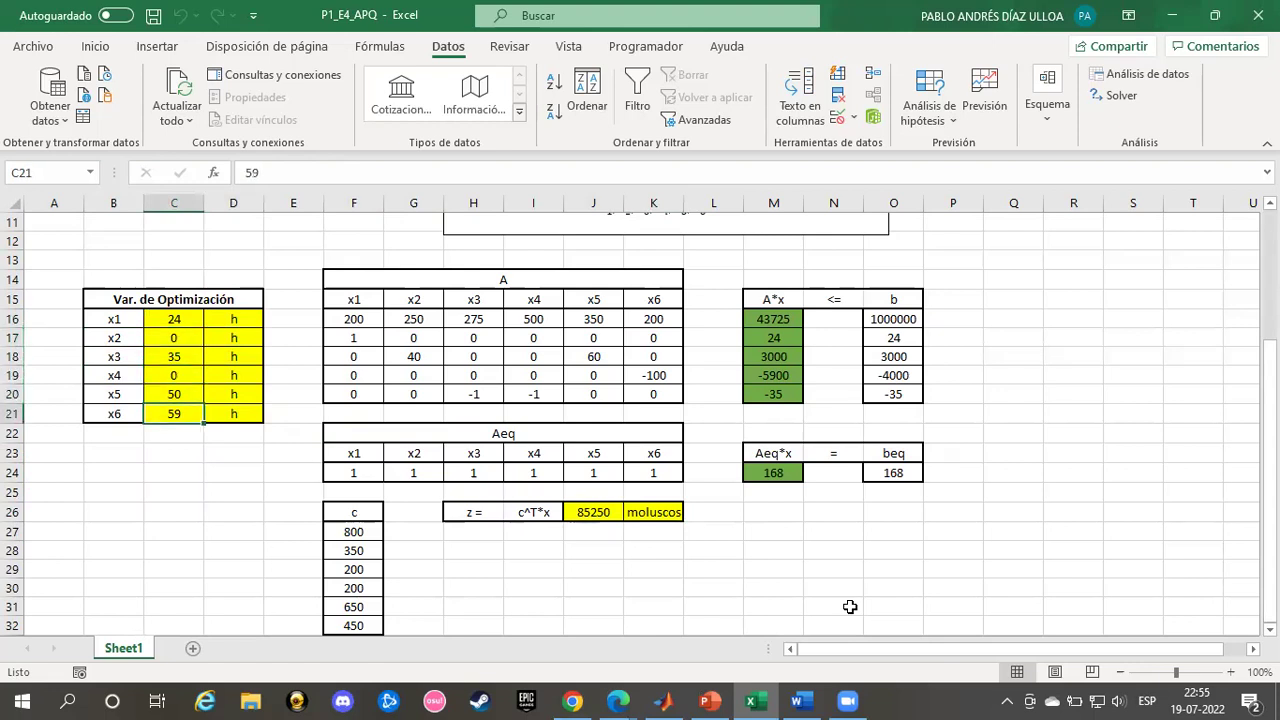
key(Up)
key(Down)
key(Up)
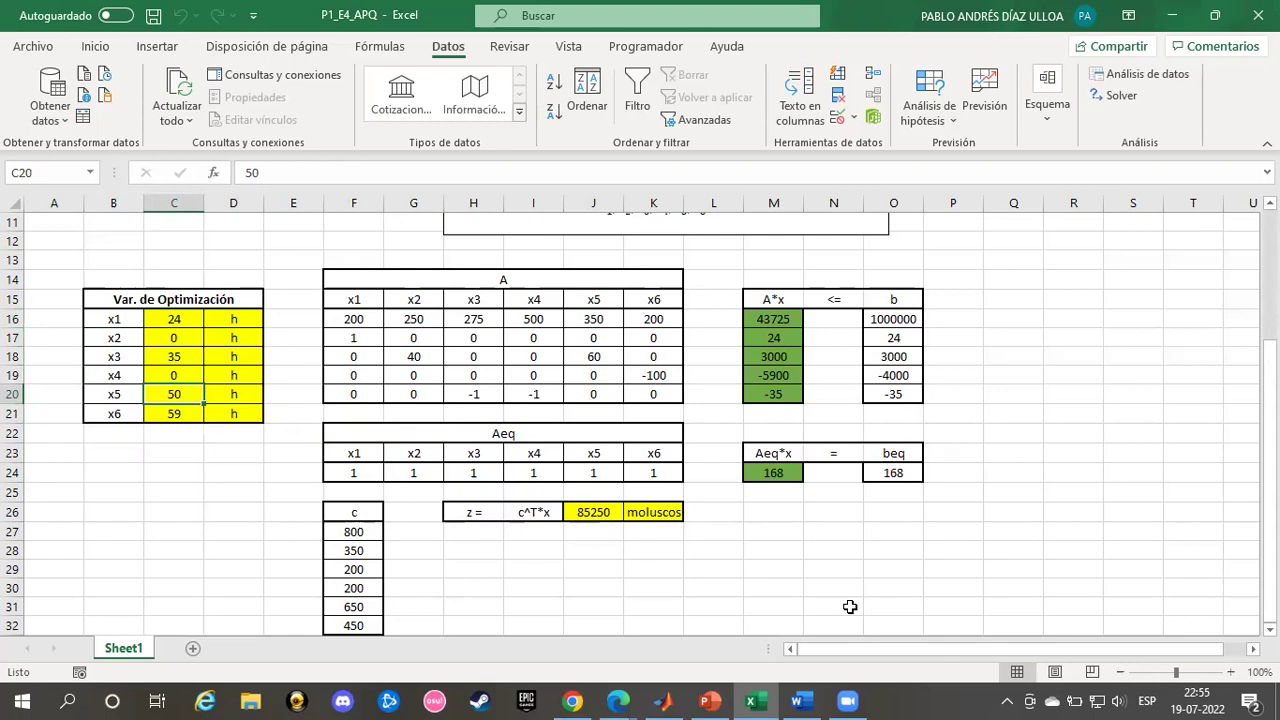
key(Up)
key(Up)
key(Up)
key(Up)
key(Down)
key(Up)
key(Down)
key(Down)
key(Up)
key(Up)
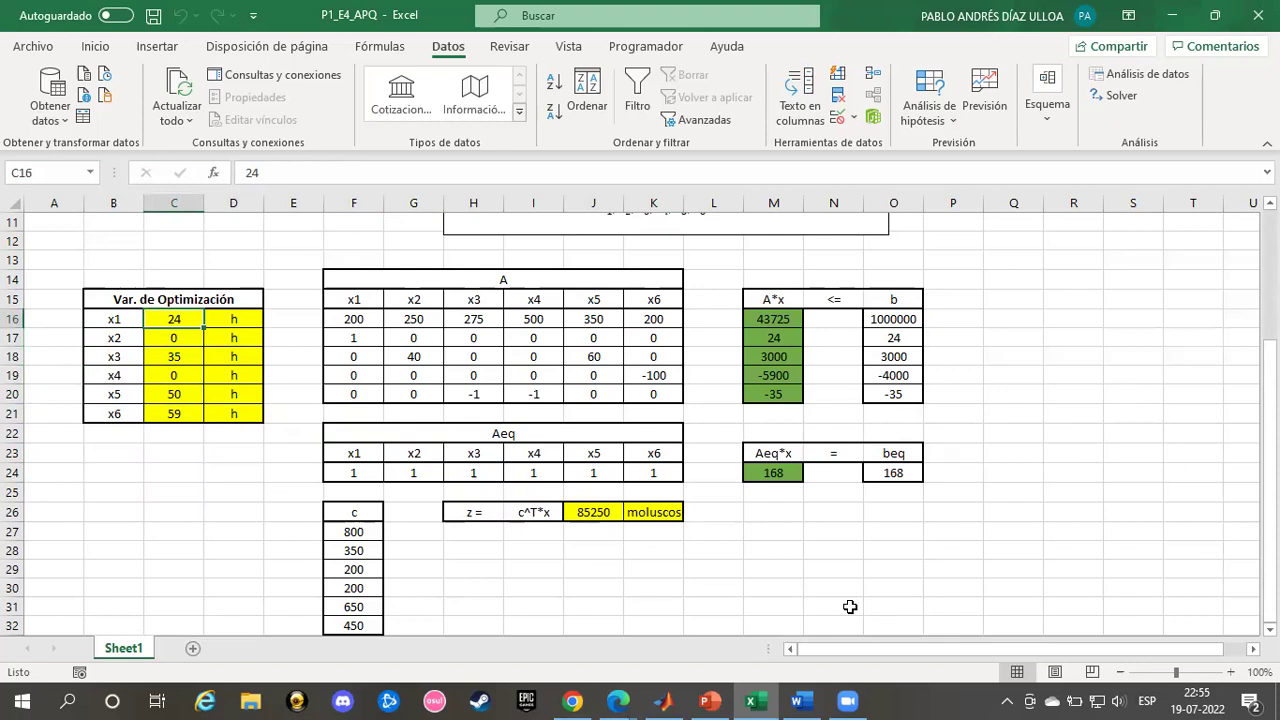
key(Down)
key(Down)
key(Down)
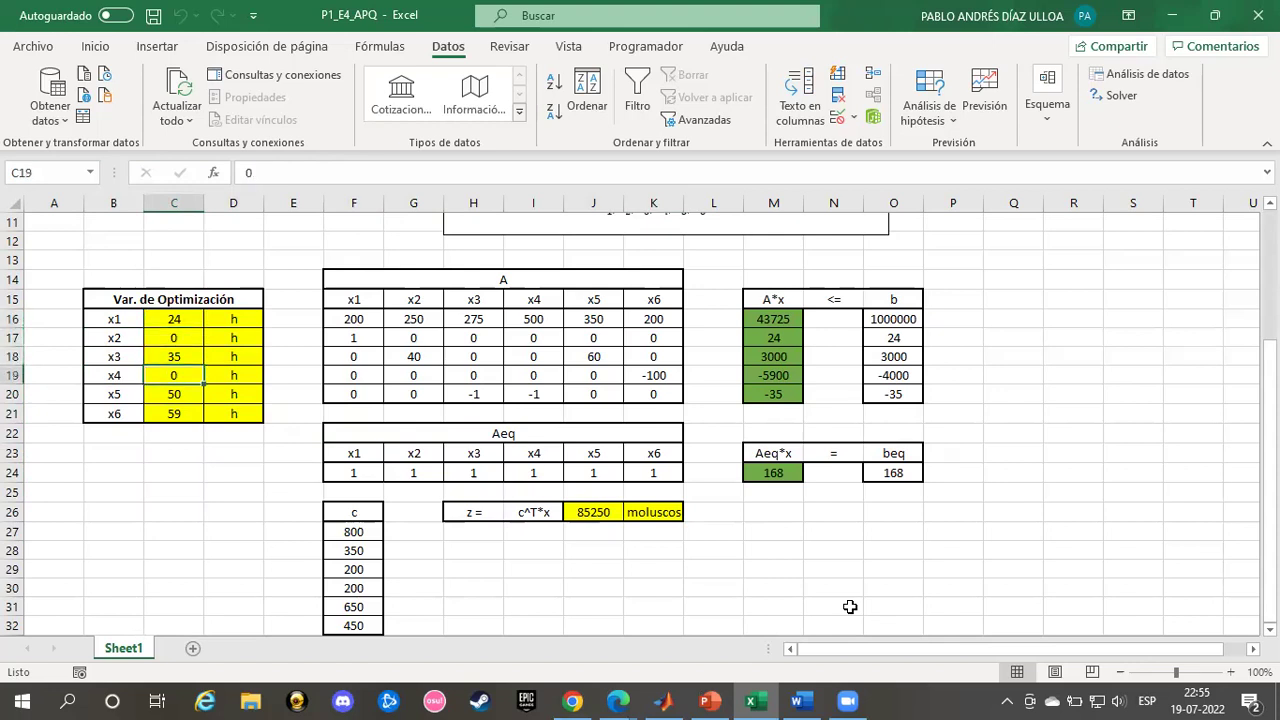
Step: Examine the resulting A*x values of the inequality constraints in column M, starting at M16
drag(1270, 440, 1270, 398)
click(790, 372)
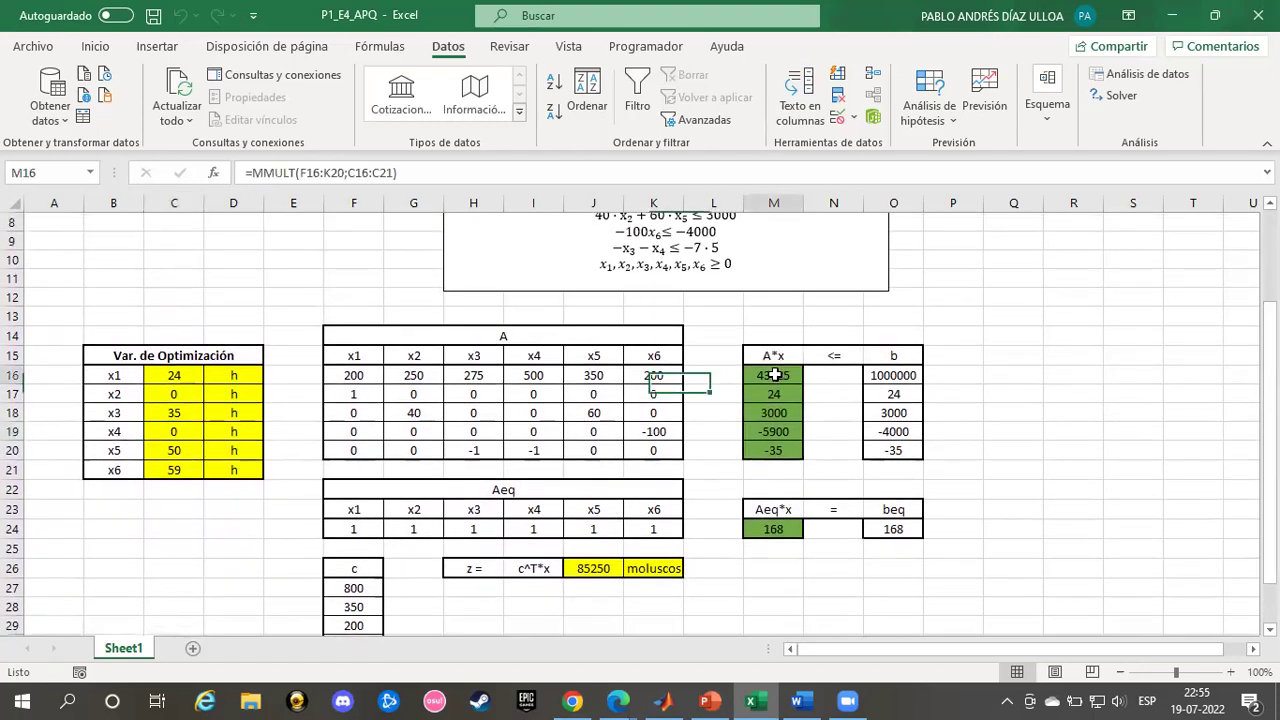
key(Down)
key(Down)
key(Down)
key(Up)
key(Up)
key(Up)
key(Down)
key(Down)
key(Down)
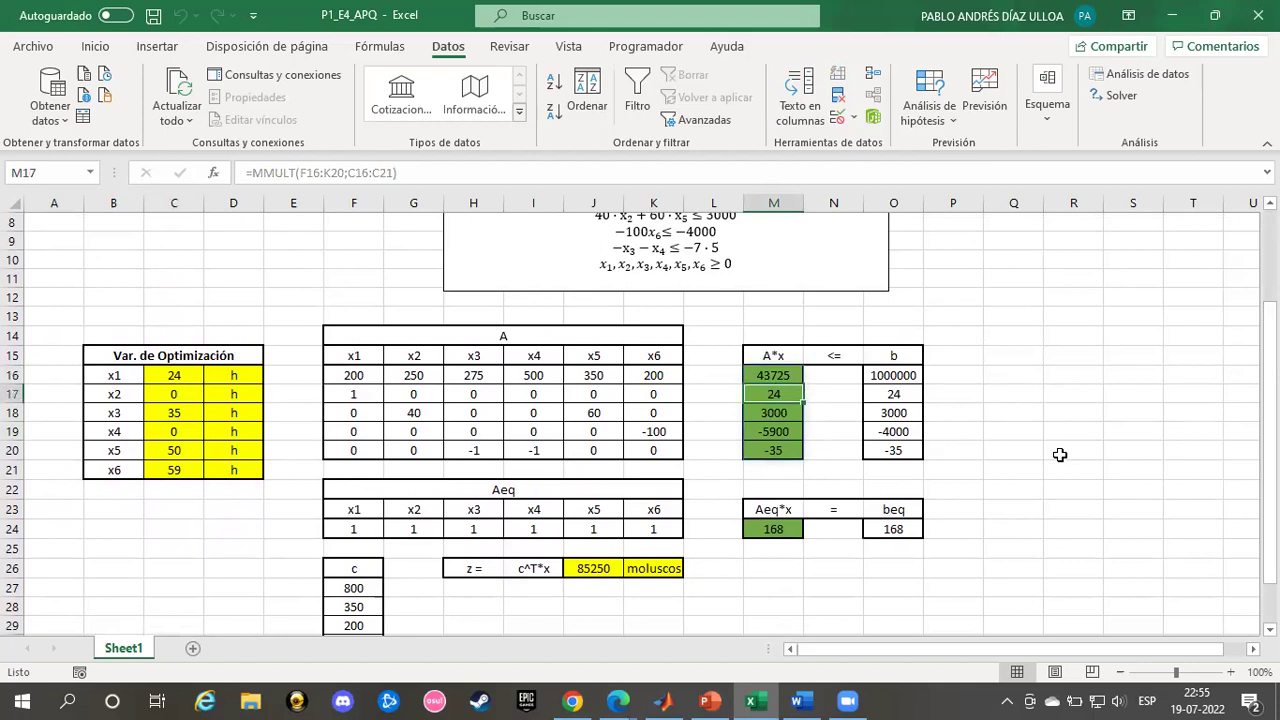
key(Up)
key(Up)
key(Up)
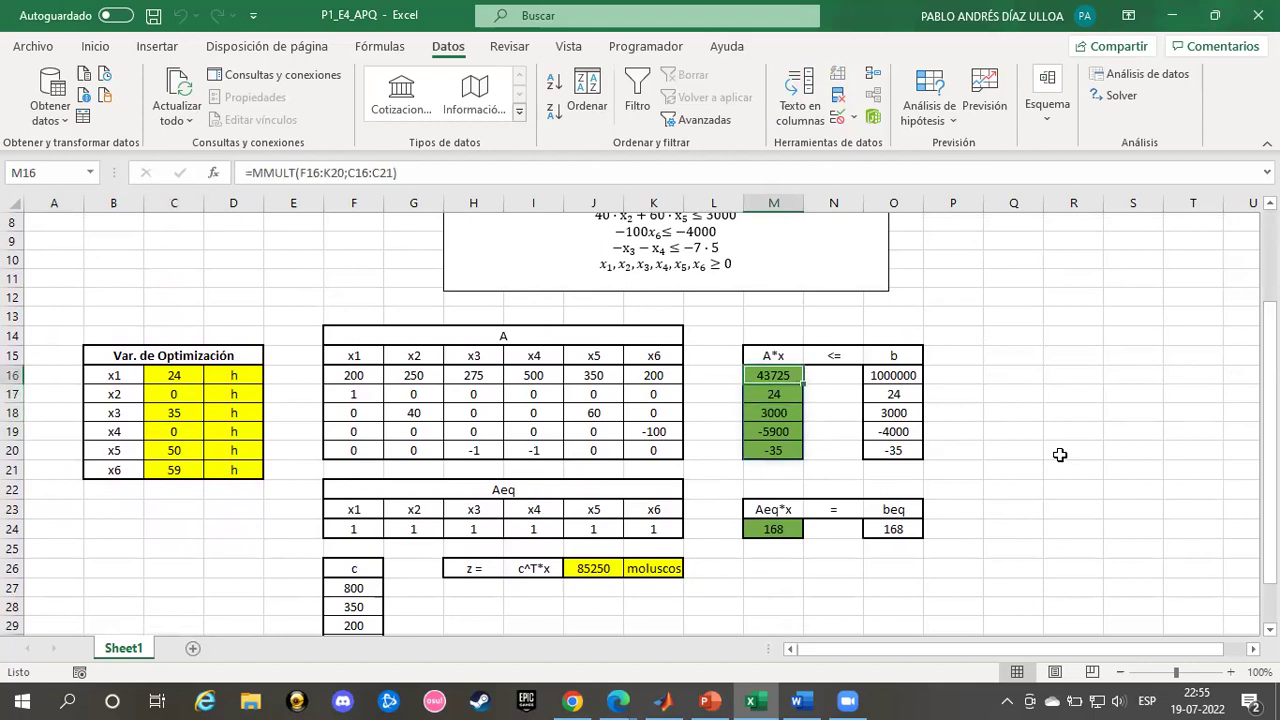
Step: Compare the A*x results in M16:M18 with their upper limits in column b
key(Right)
key(Left)
key(Down)
key(Right)
key(Left)
key(Down)
key(Right)
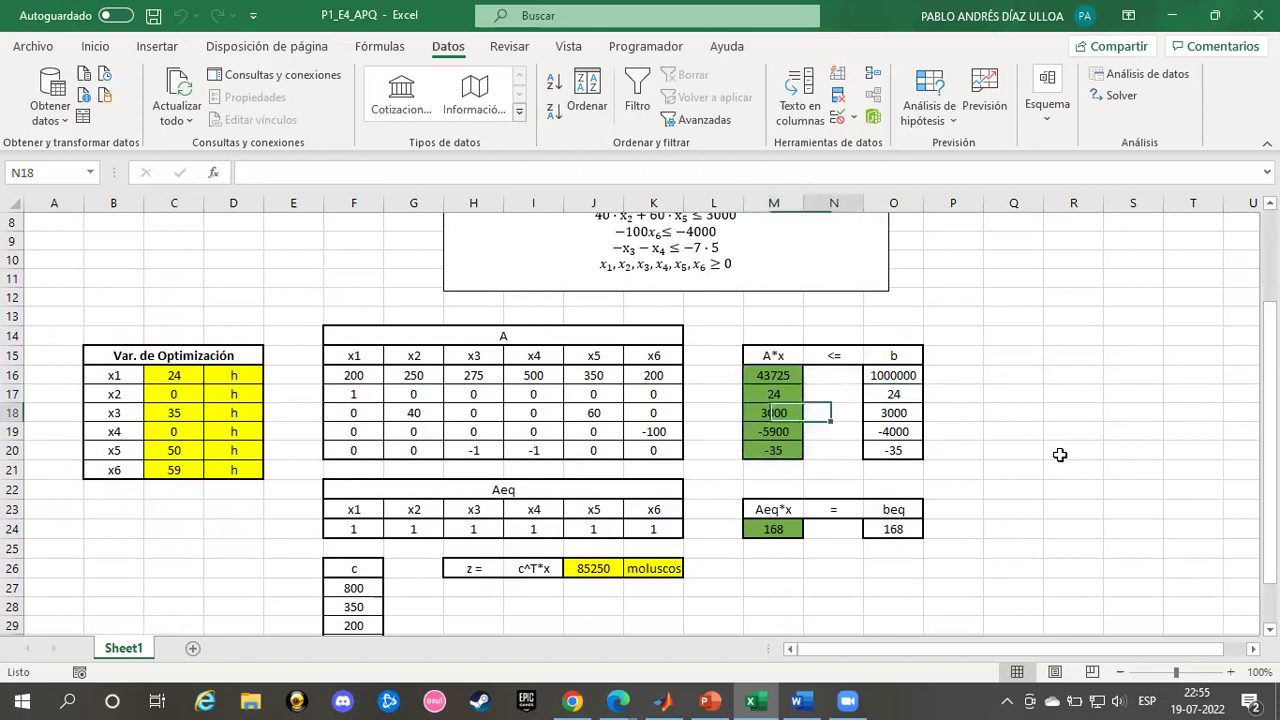
Step: Compare the A*x results in M19 and M20 with their limits in column b
key(Down)
key(Left)
key(Right)
key(Right)
key(Left)
key(Left)
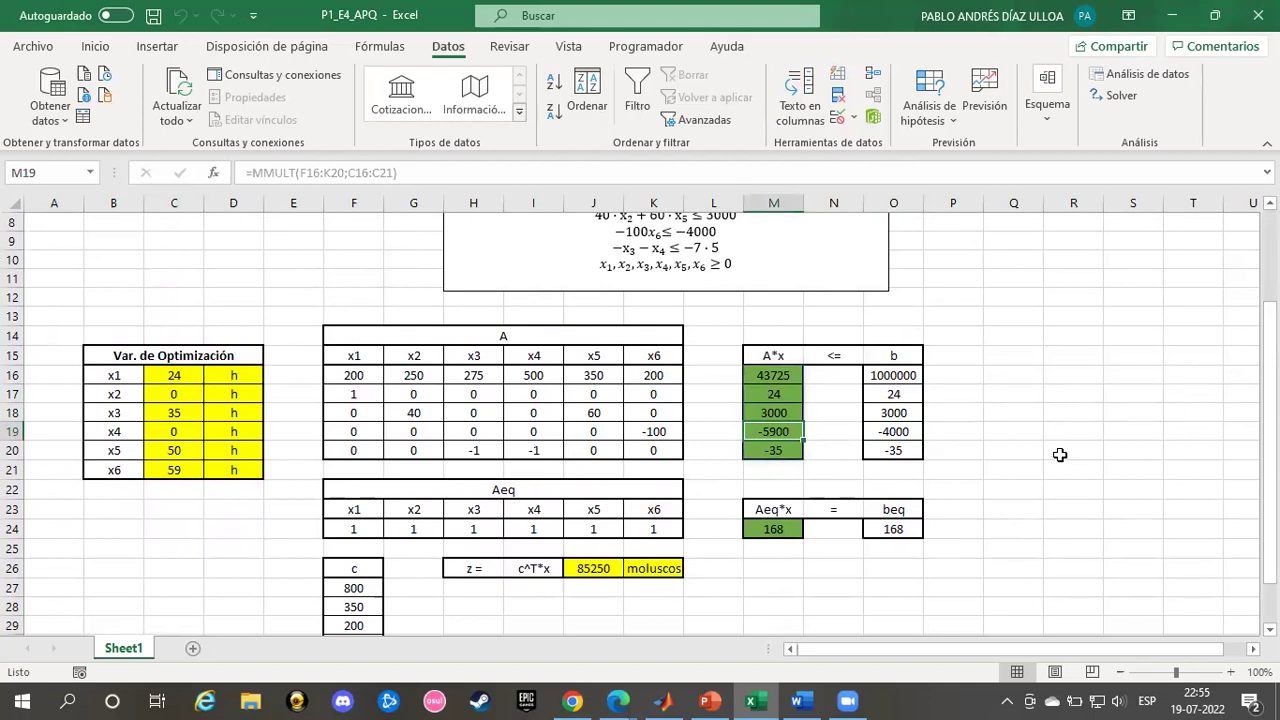
key(Down)
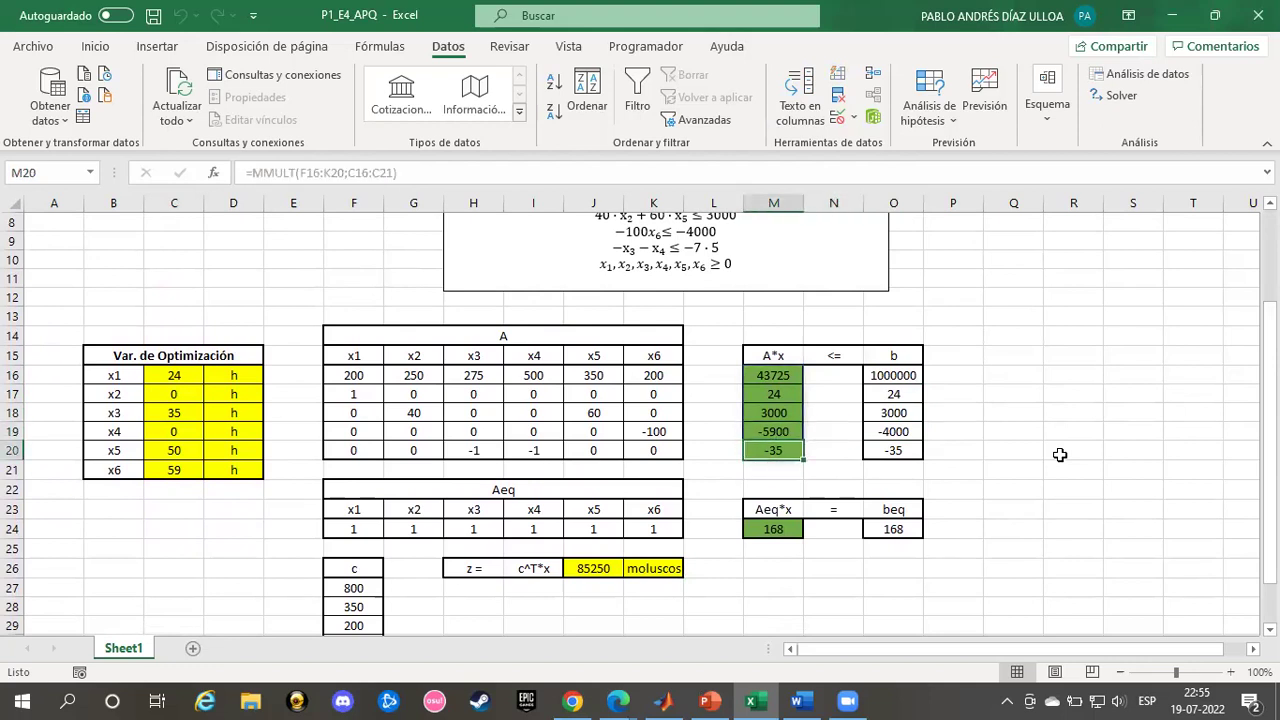
key(Right)
key(Right)
key(Left)
key(Left)
Step: Compare the equality constraint result Aeq*x in M24 with its beq value in O24
key(Down)
key(Down)
key(Down)
key(Down)
key(Right)
key(Right)
key(Left)
key(Left)
key(Right)
key(Right)
key(Left)
key(Left)
Step: Review the written problem formulation at the sheet's start and the cost vector c in F27:F32
key(Down)
key(Down)
key(Down)
key(Left)
key(Left)
key(Left)
key(Left)
key(Left)
key(Left)
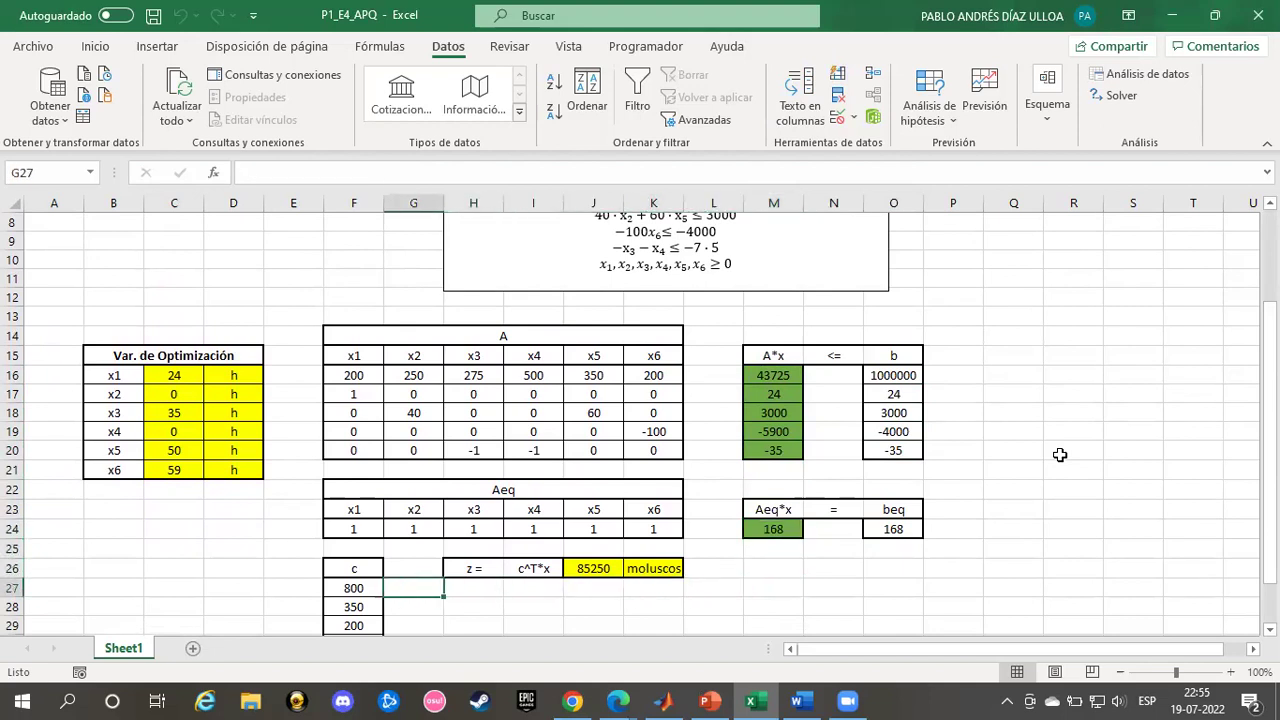
scroll(1220, 403, up, 3)
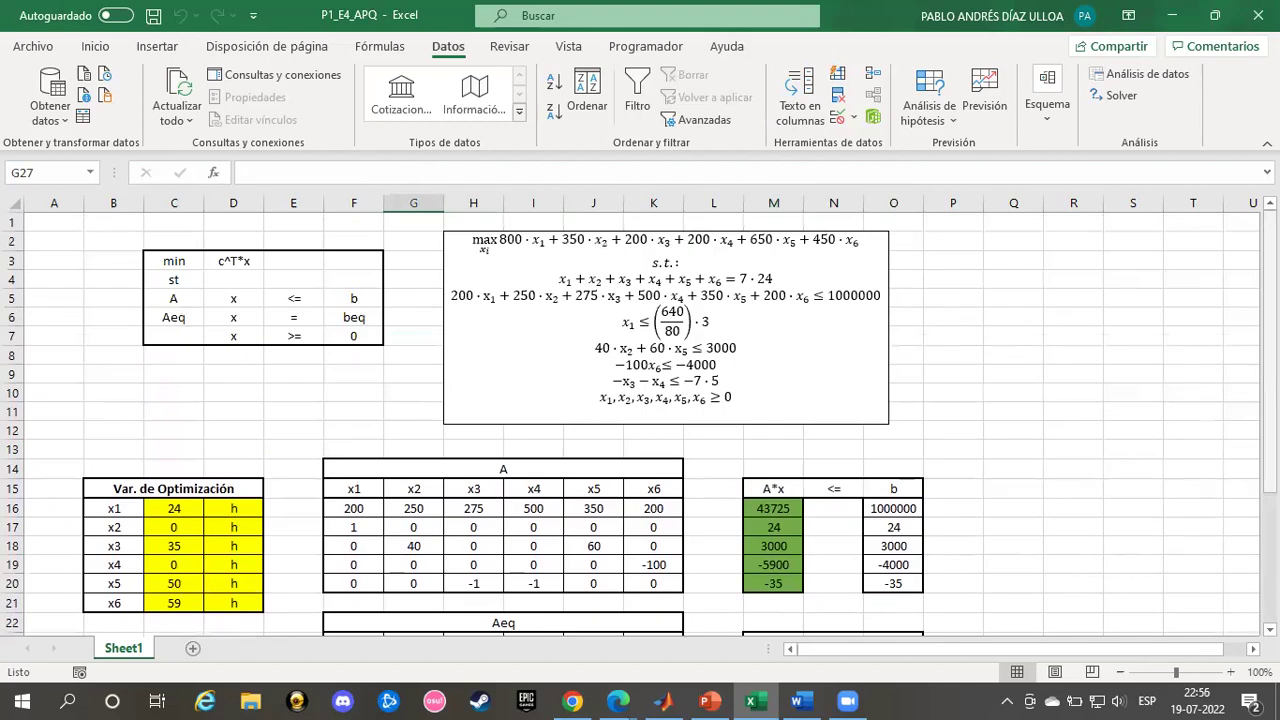
scroll(1240, 432, down, 3)
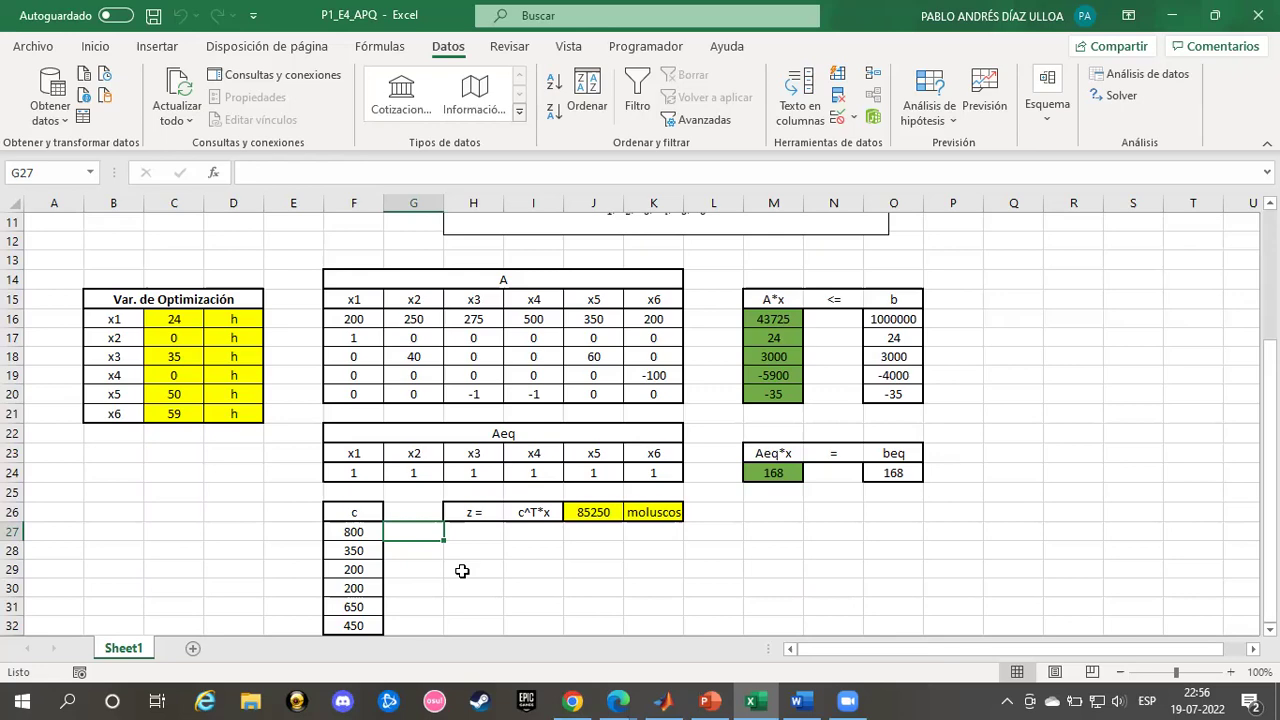
Step: Switch to MATLAB and examine the clear all, clc, clf and close all commands opening the P1_E4_APQ.m script
key(alt+Tab)
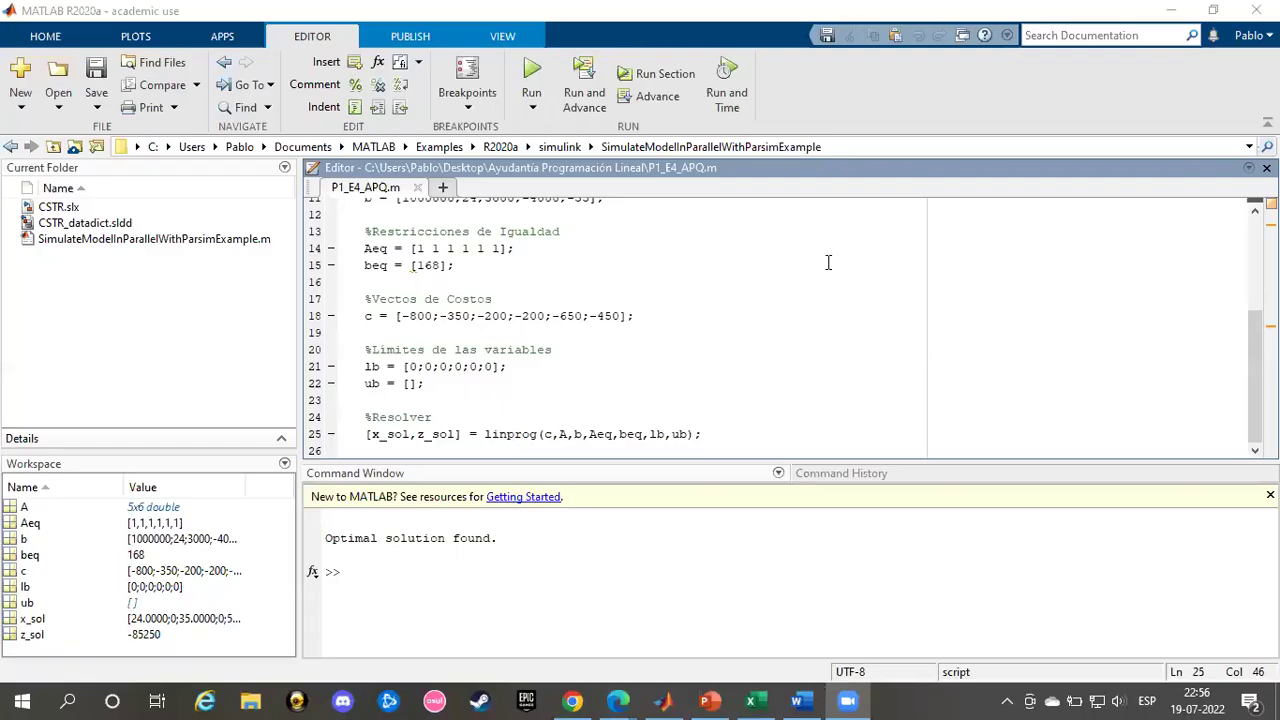
scroll(828, 262, up, 4)
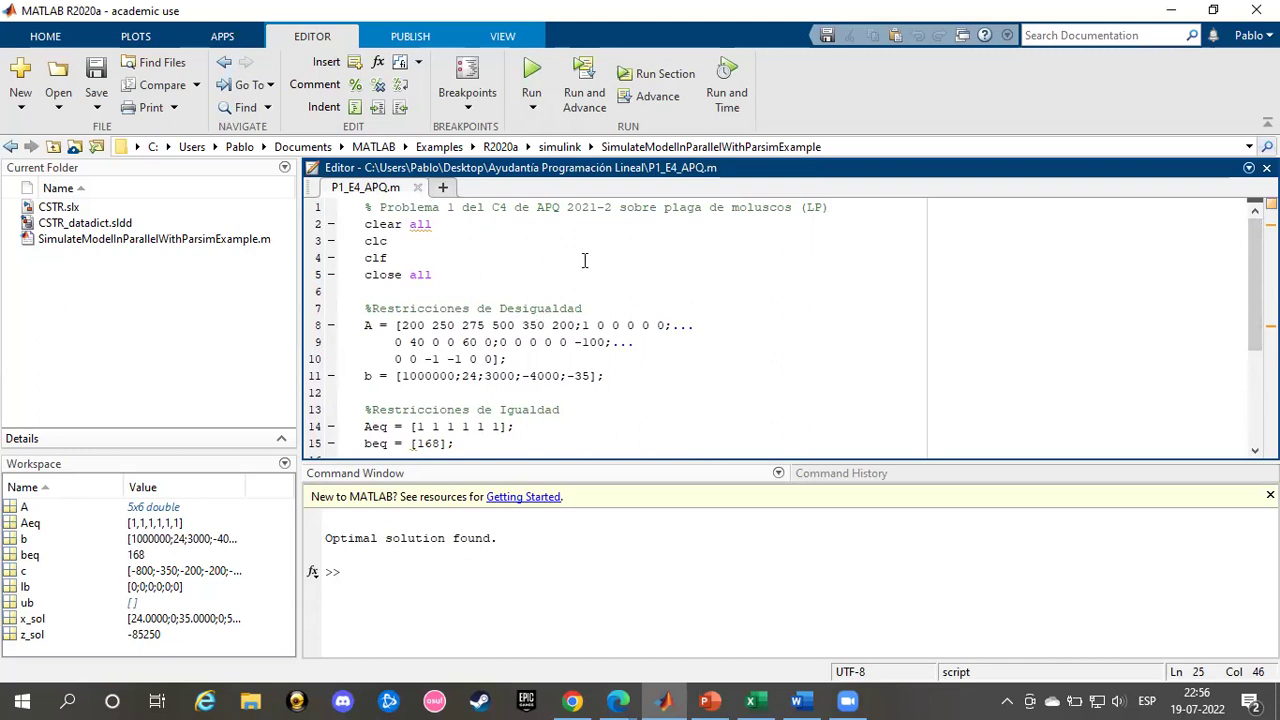
drag(364, 224, 437, 274)
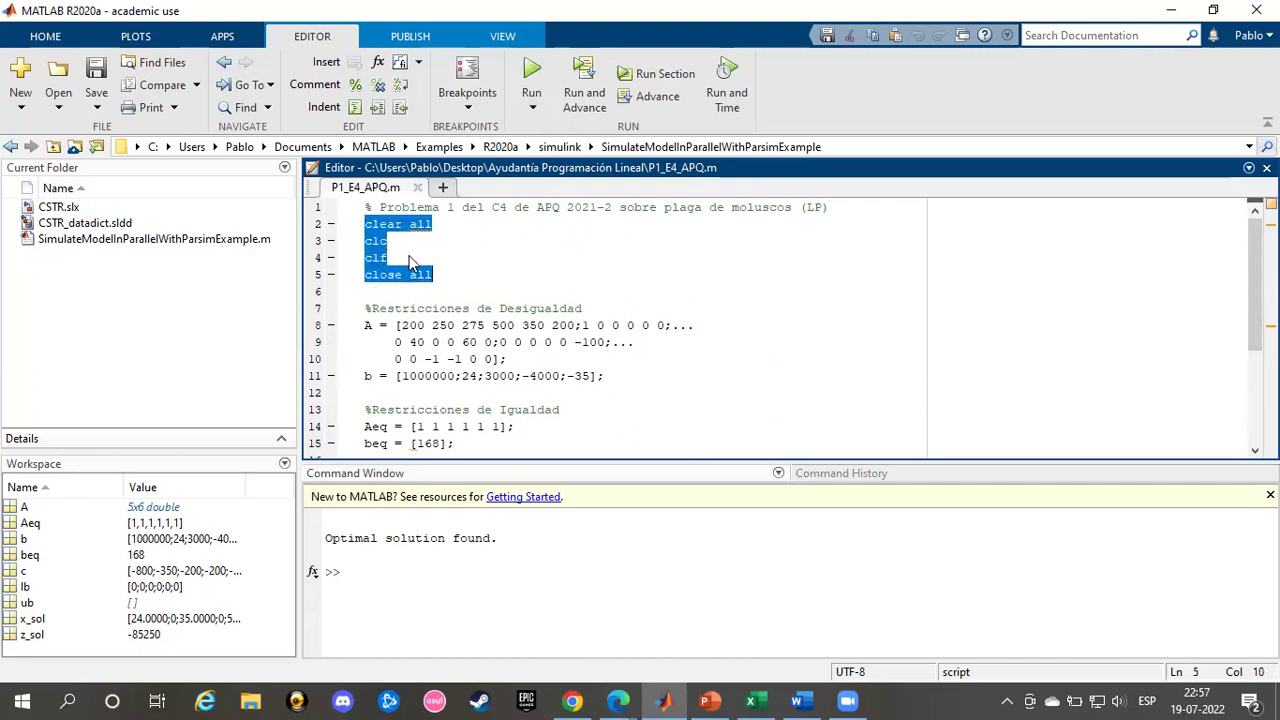
click(420, 260)
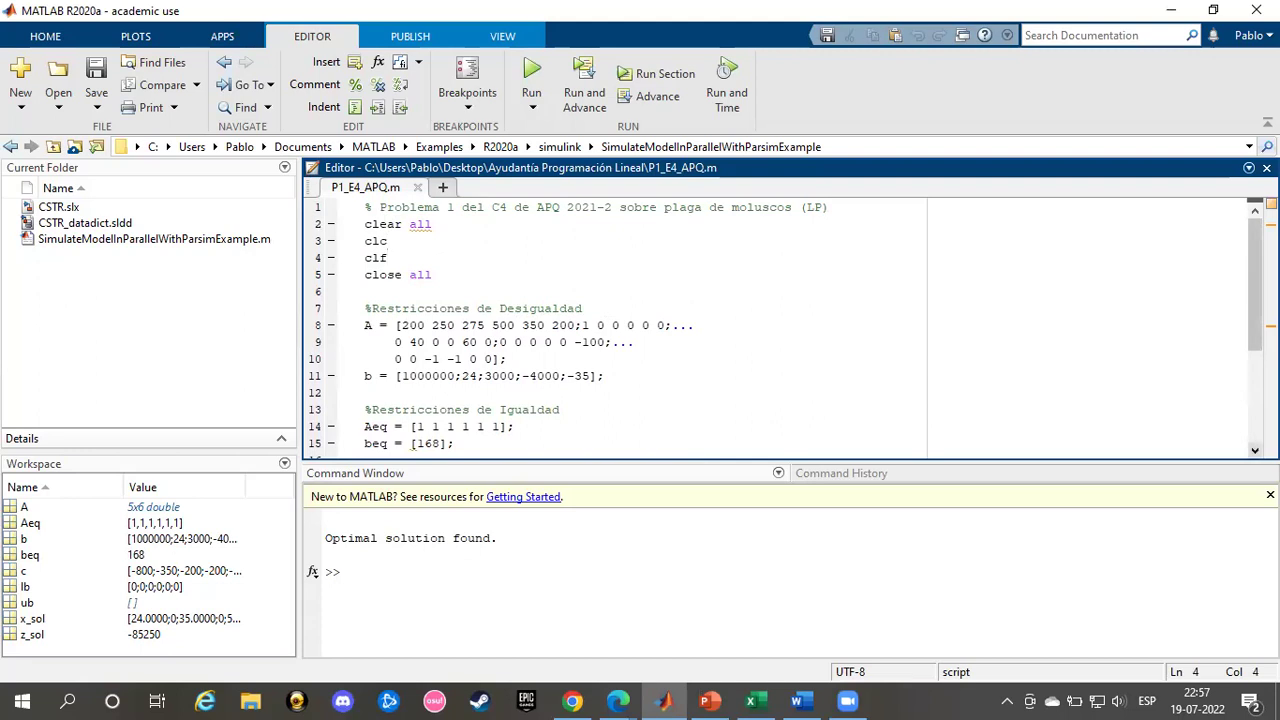
Step: Examine the script's inequality constraints section, from its comment on line 7 to the start of matrix A
click(1255, 451)
click(1255, 451)
click(1255, 451)
click(1255, 451)
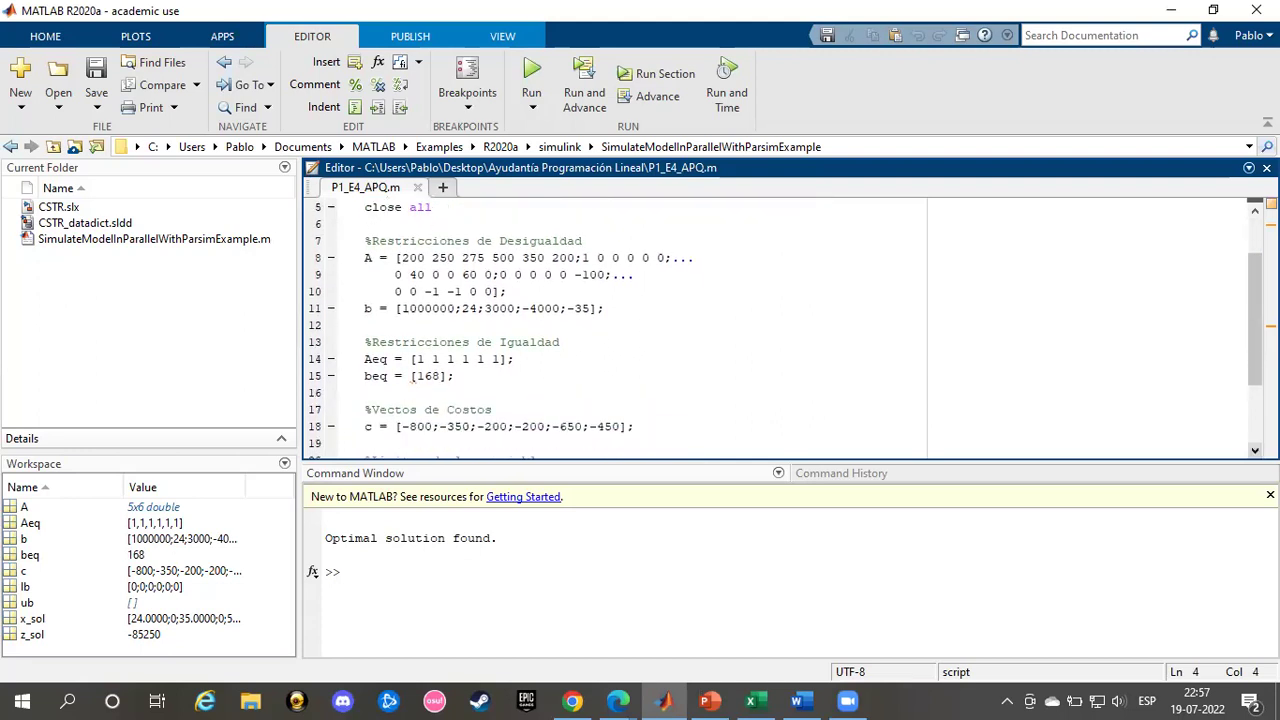
click(1255, 451)
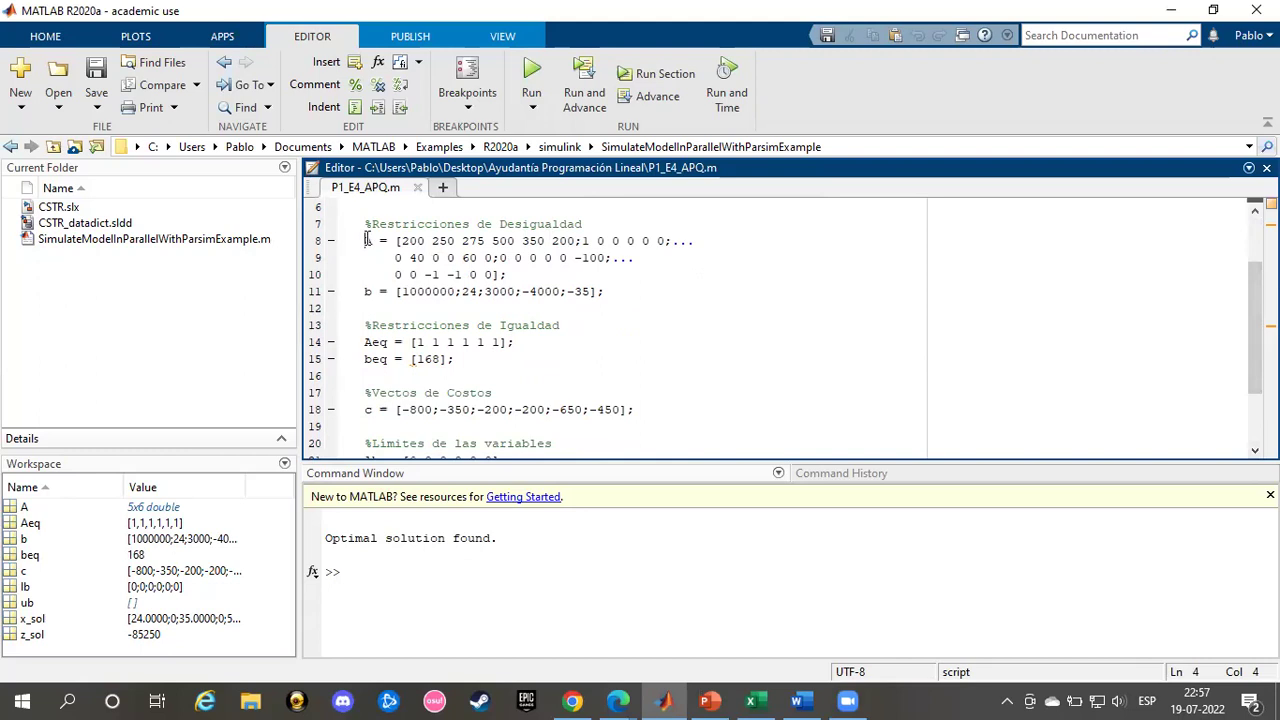
drag(367, 240, 414, 236)
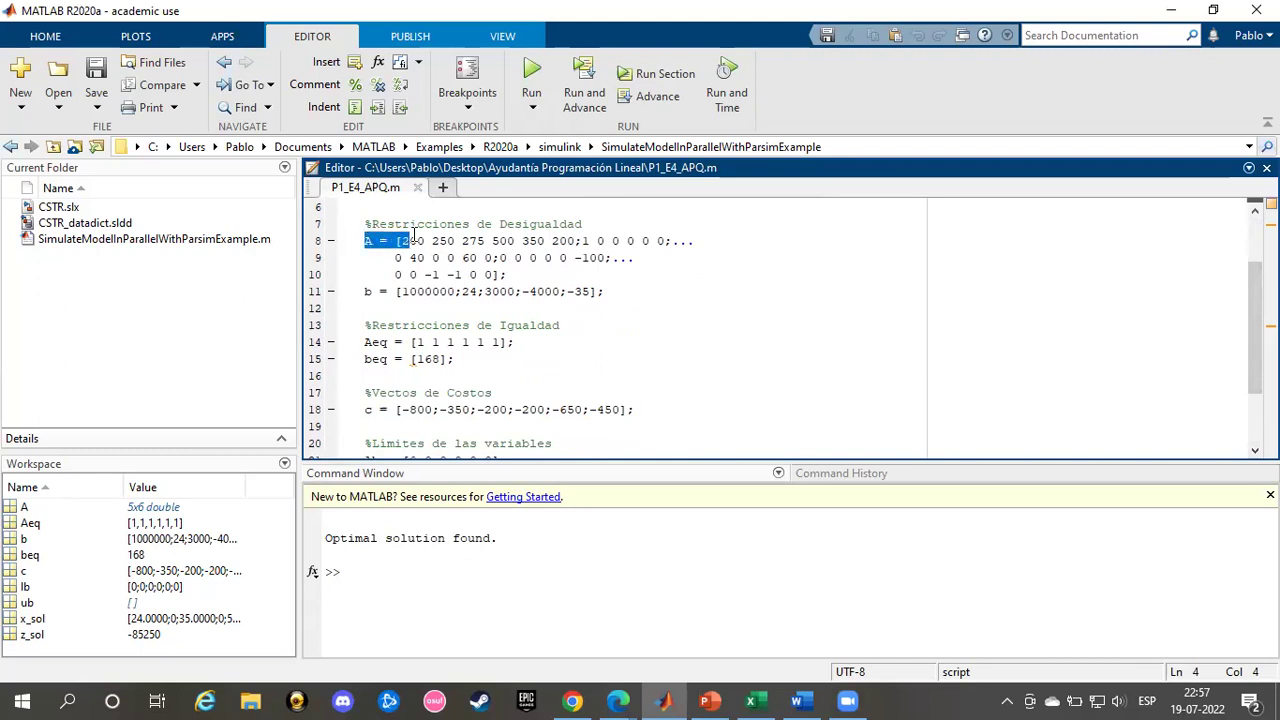
click(492, 229)
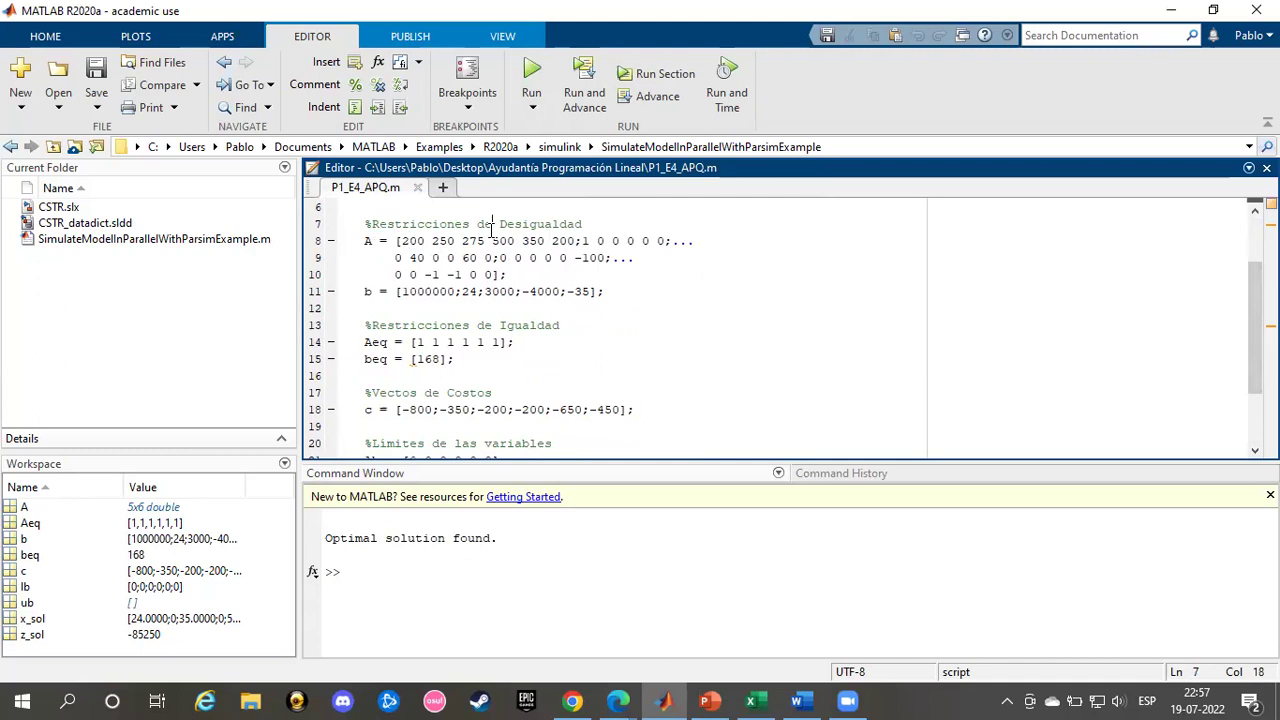
drag(584, 226, 366, 228)
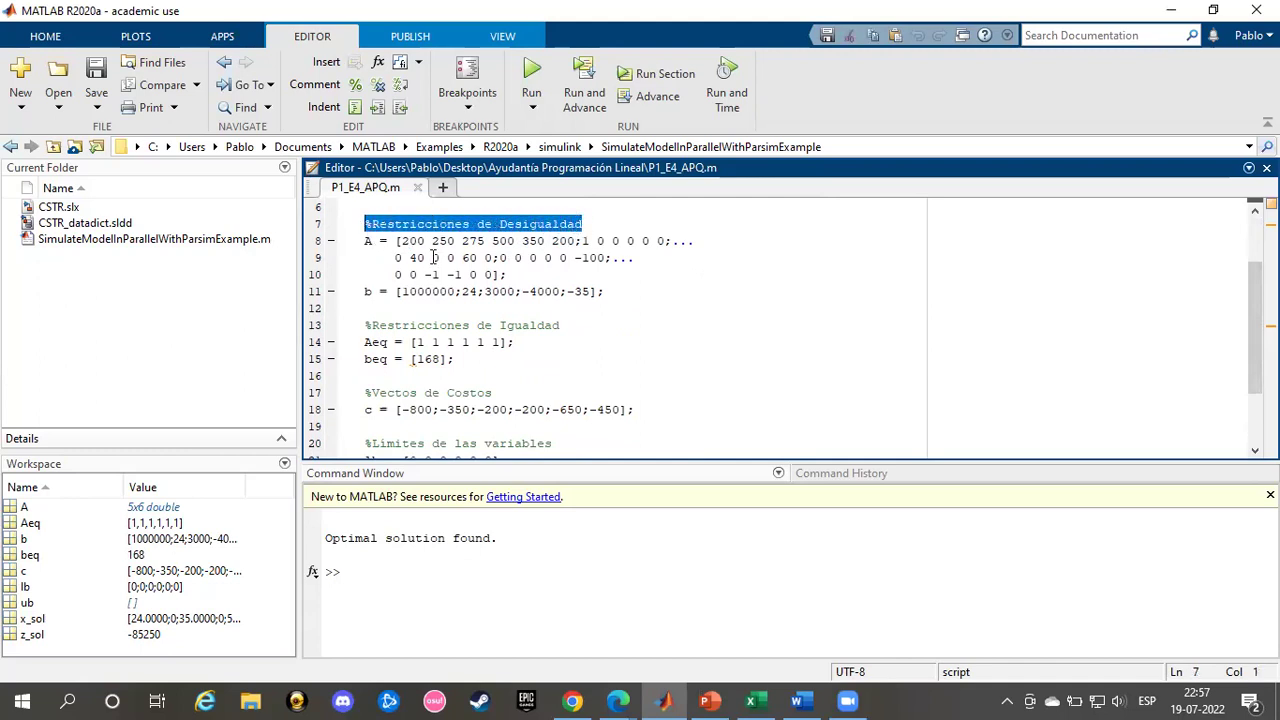
Step: Examine the six coefficients in the first row of matrix A on line 8
click(432, 257)
click(410, 241)
click(467, 241)
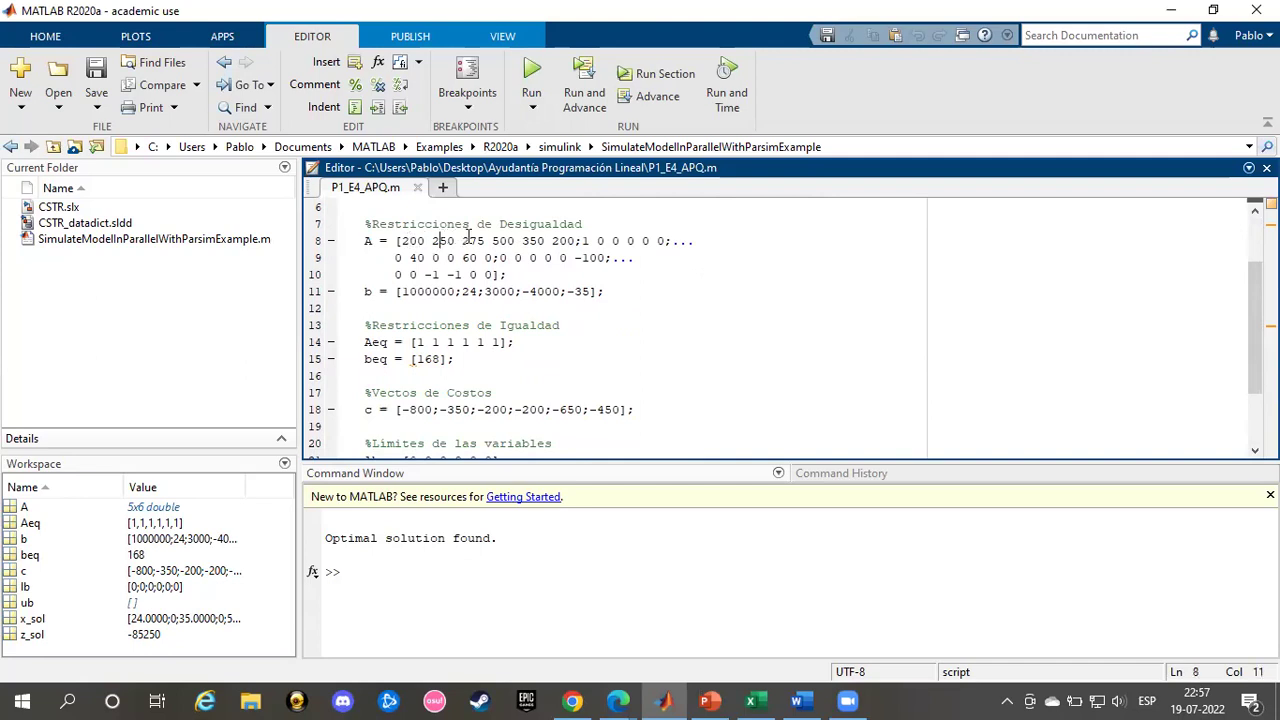
click(504, 239)
click(535, 239)
click(559, 240)
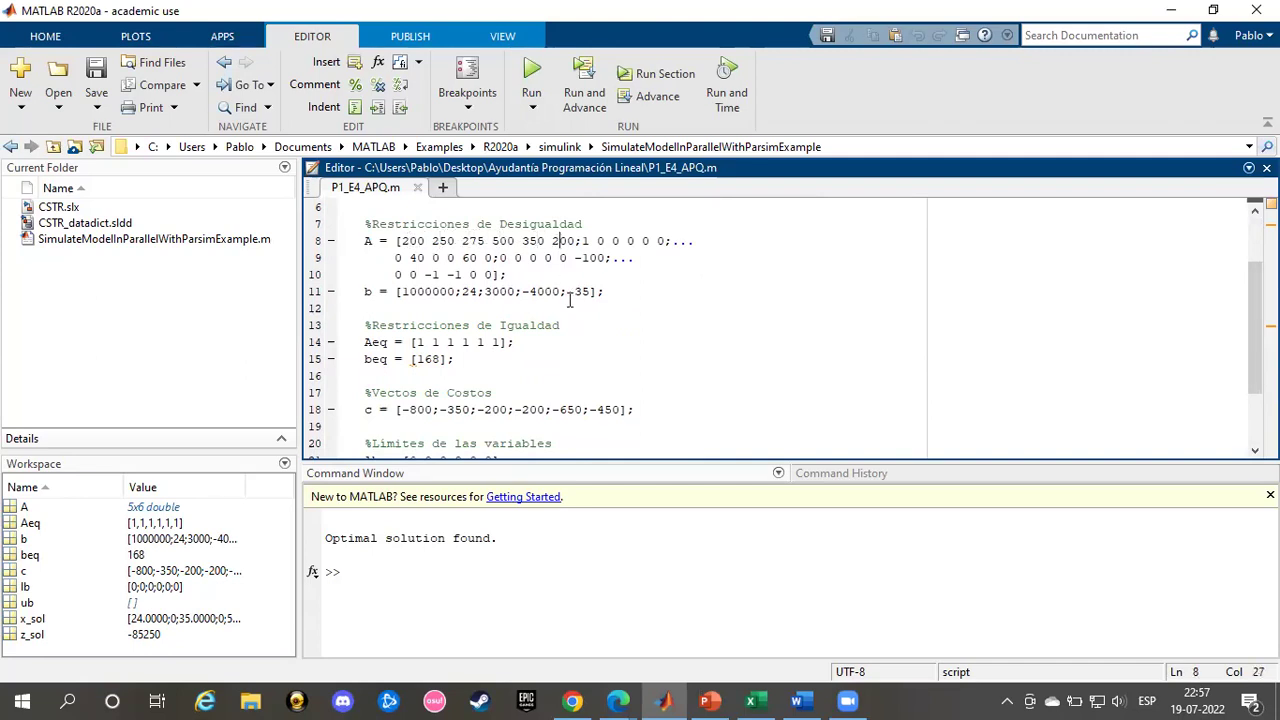
drag(400, 241, 577, 235)
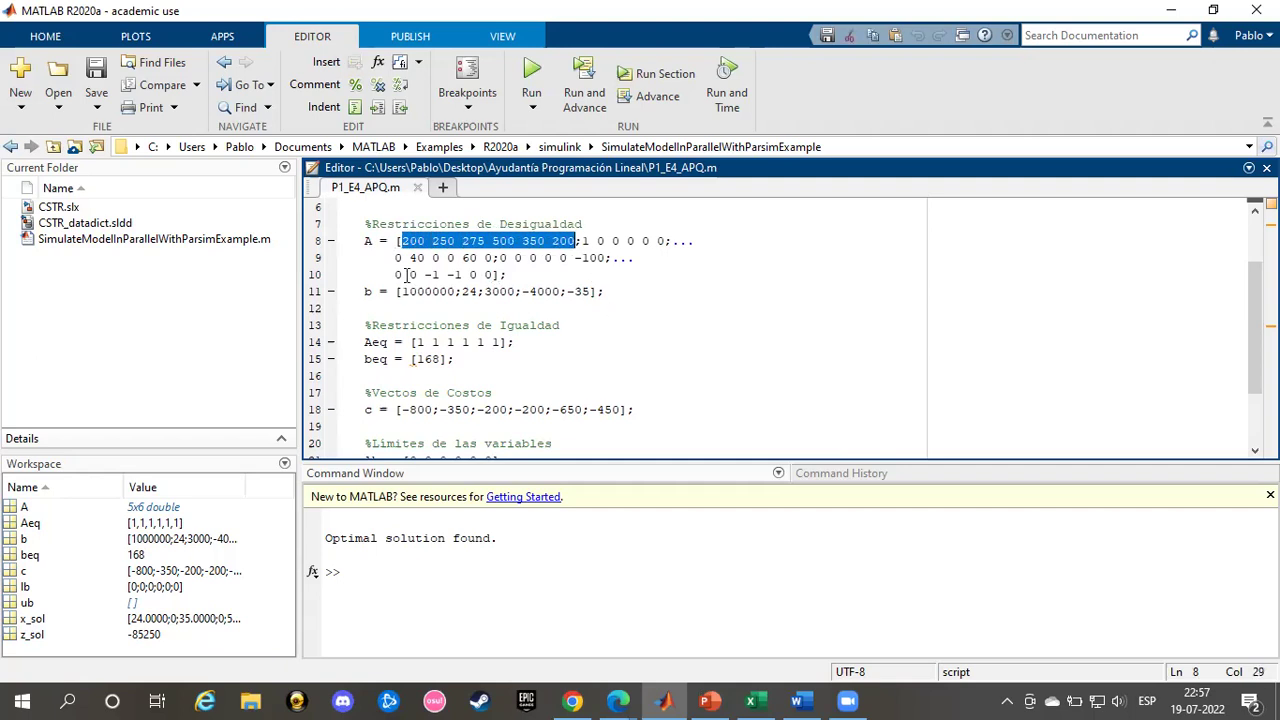
click(645, 265)
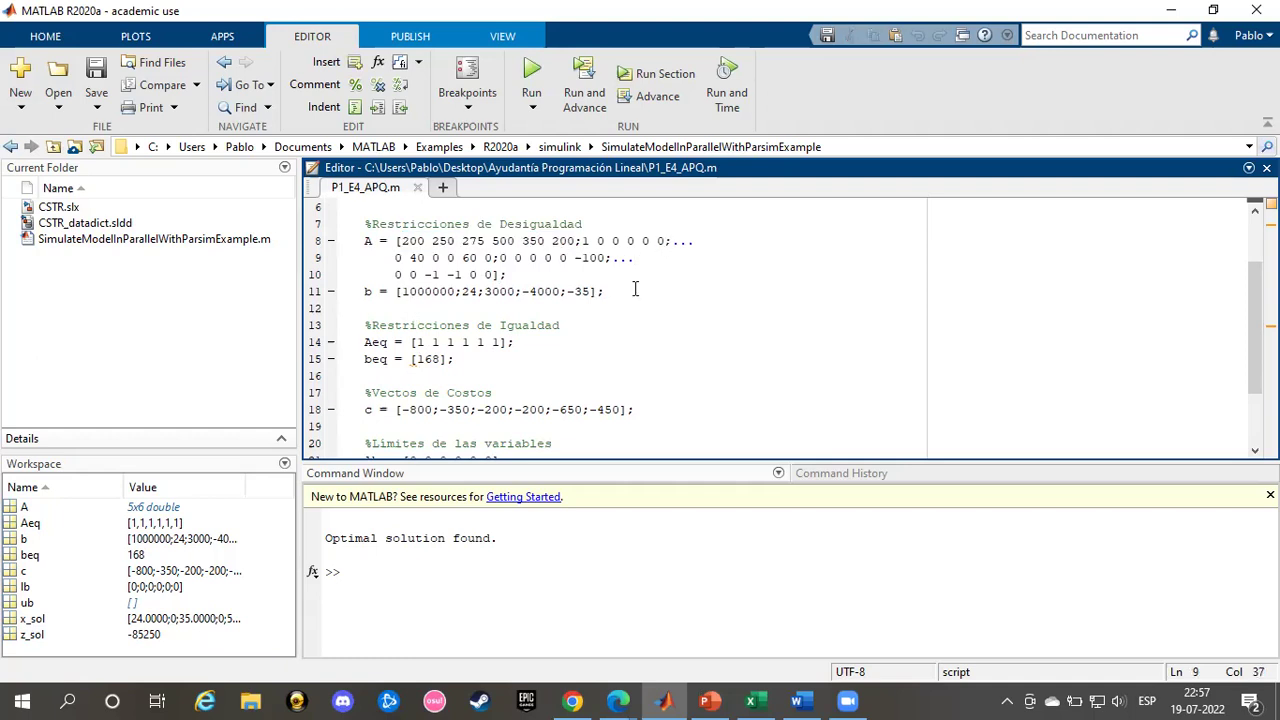
Step: Examine how the elements within the first row of matrix A are separated by spaces
drag(400, 241, 580, 236)
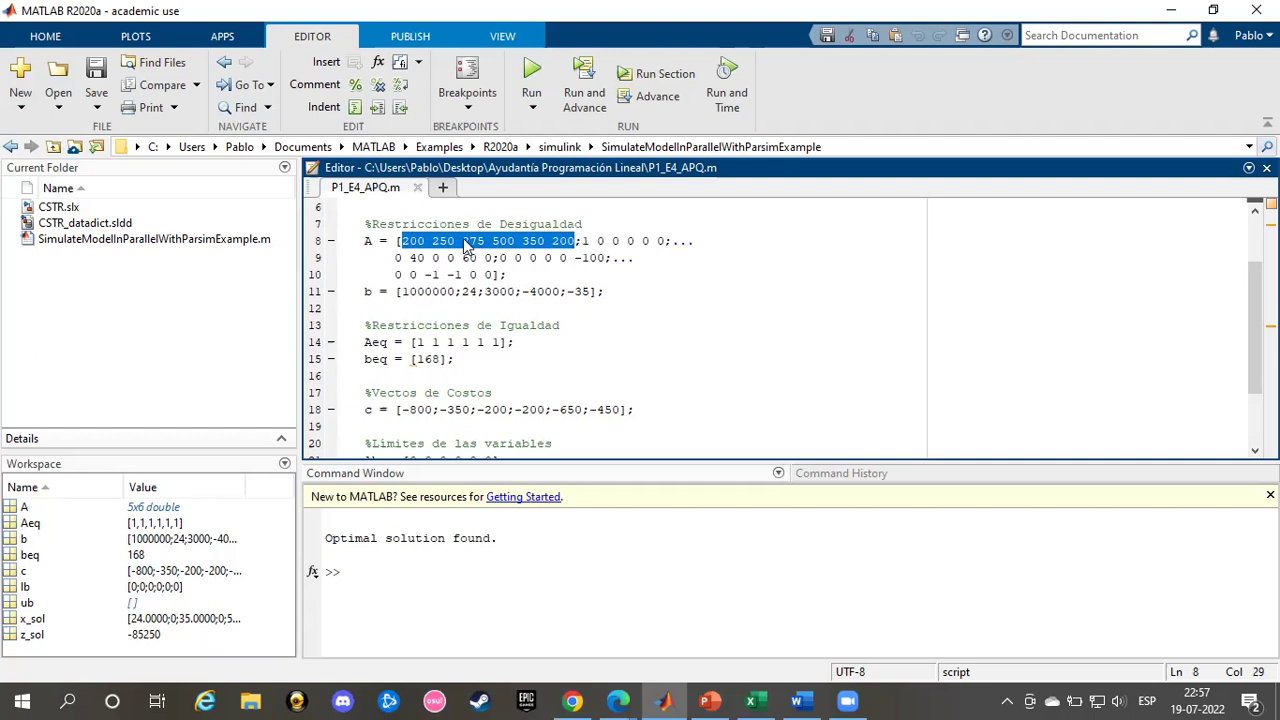
click(432, 244)
drag(403, 242, 426, 241)
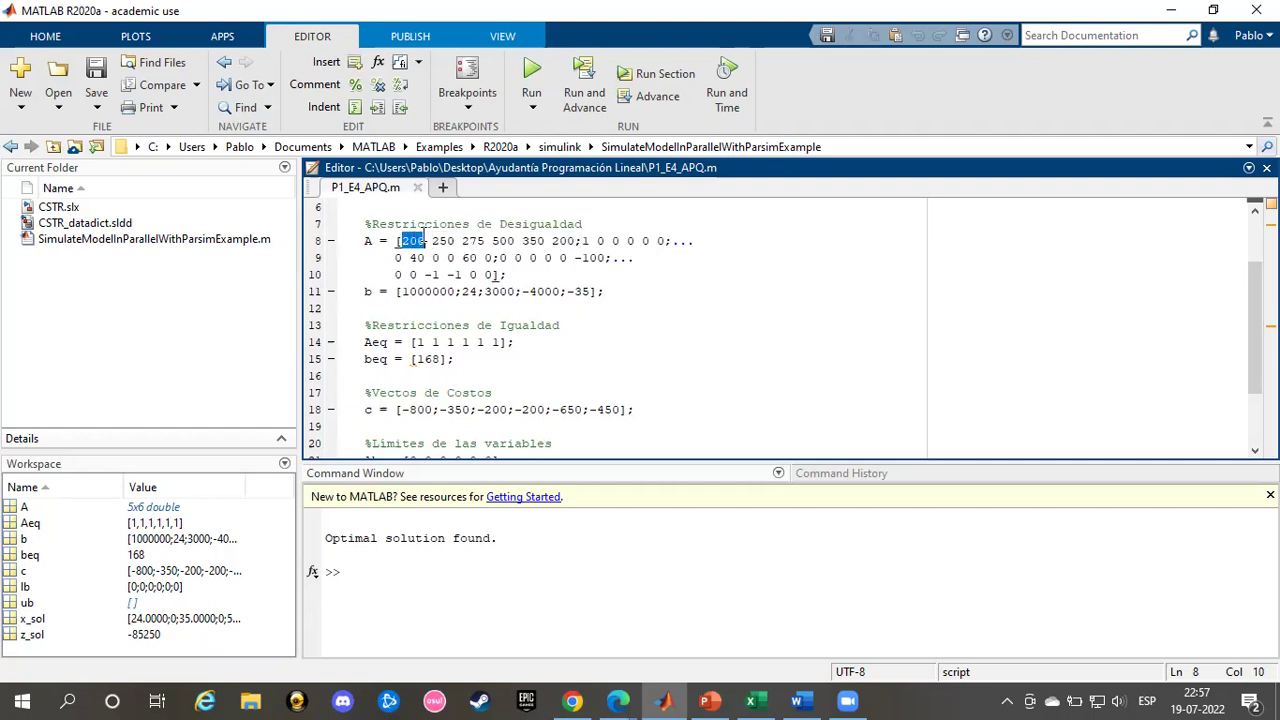
click(426, 244)
drag(455, 241, 522, 242)
click(582, 256)
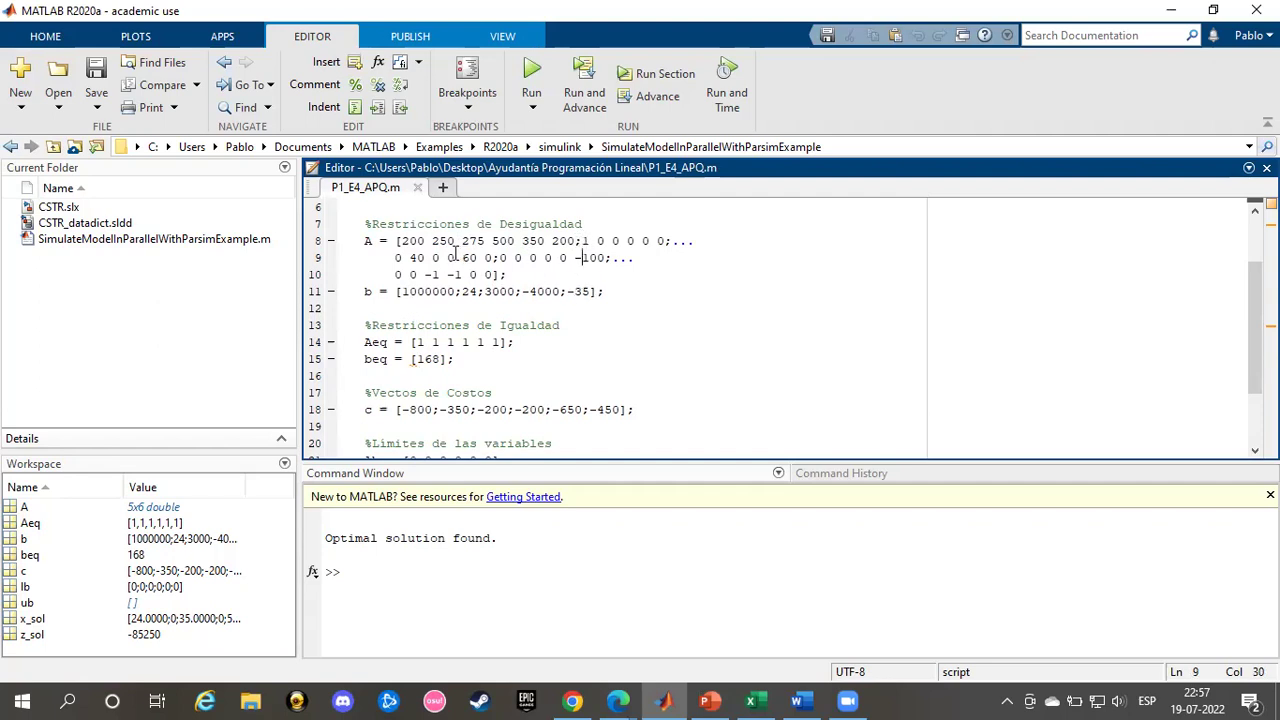
Step: Examine the "..." continuation marks that carry the definition of matrix A from line 8 to line 9
click(431, 242)
click(598, 257)
drag(695, 243, 673, 244)
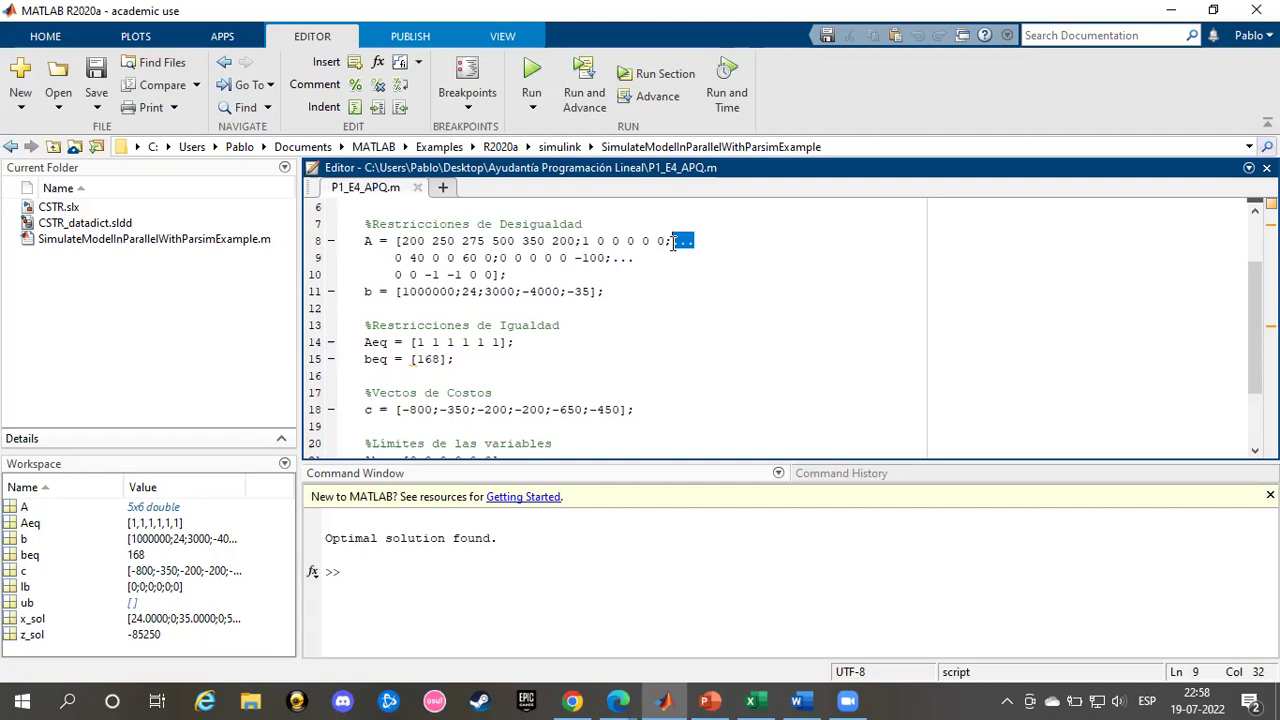
click(396, 257)
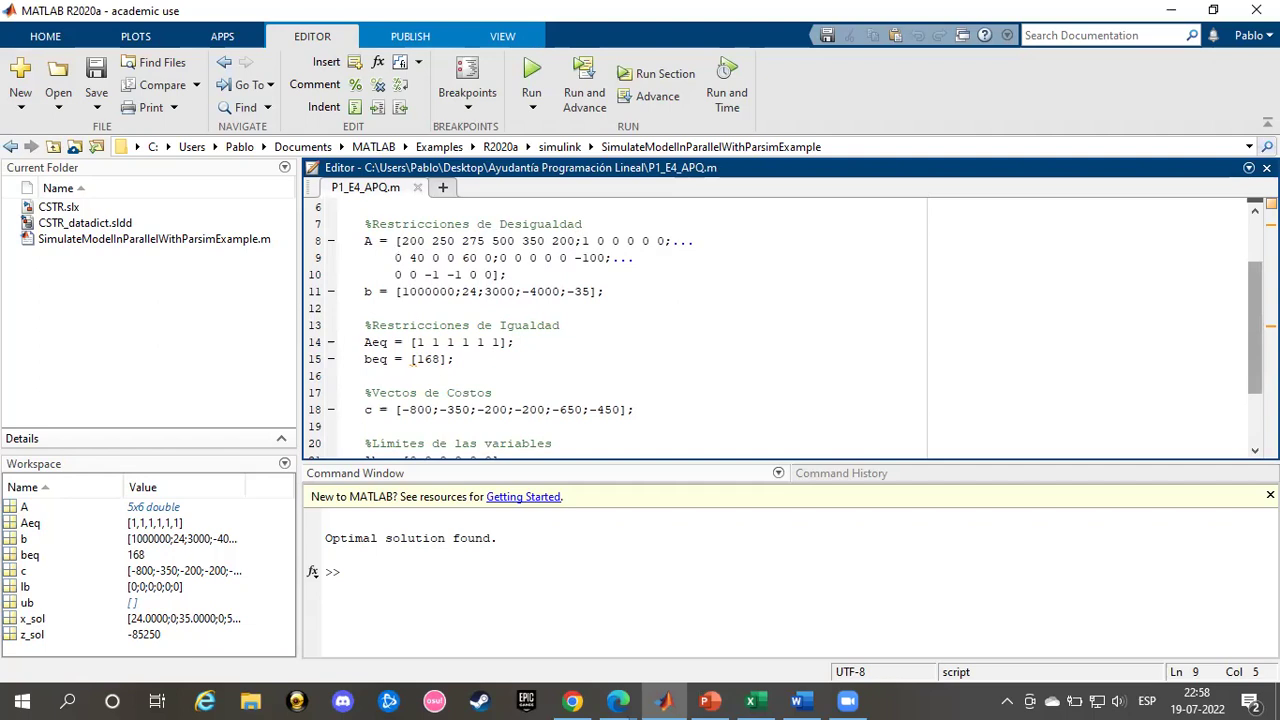
Step: Examine the entries of the inequality vector b on line 11, including its last two elements
scroll(1255, 320, up, 1)
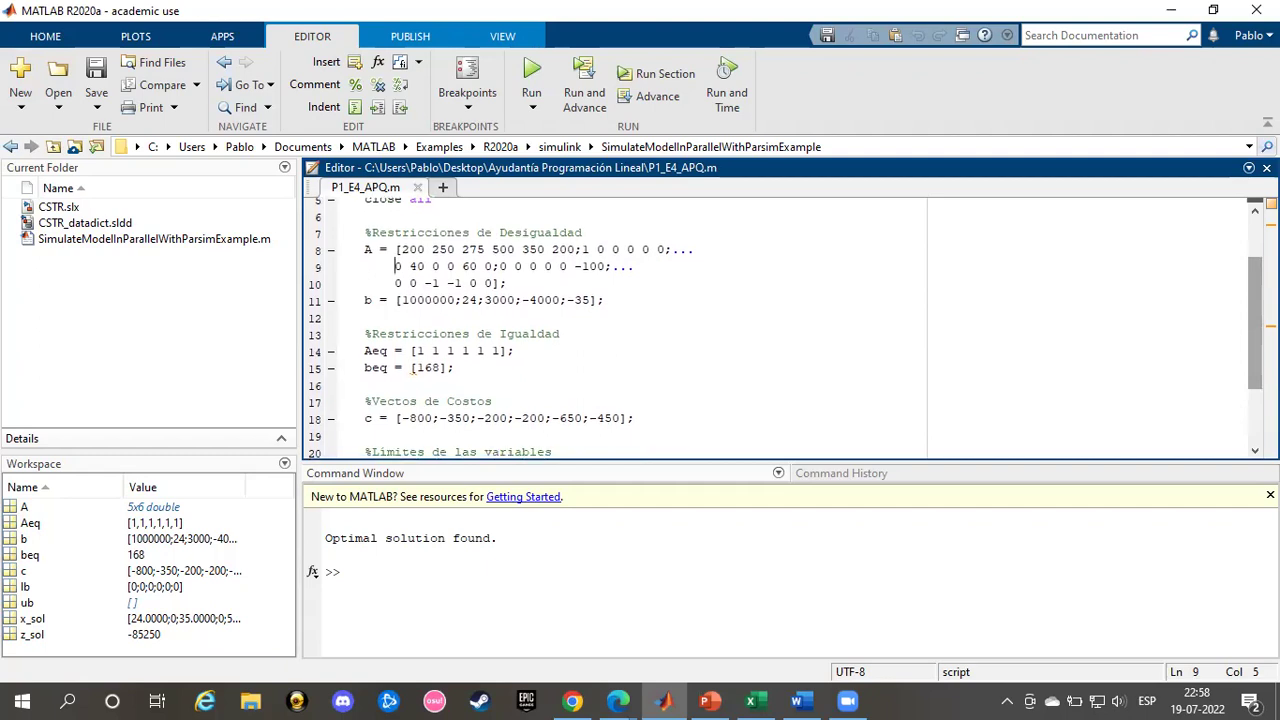
scroll(707, 294, down, 2)
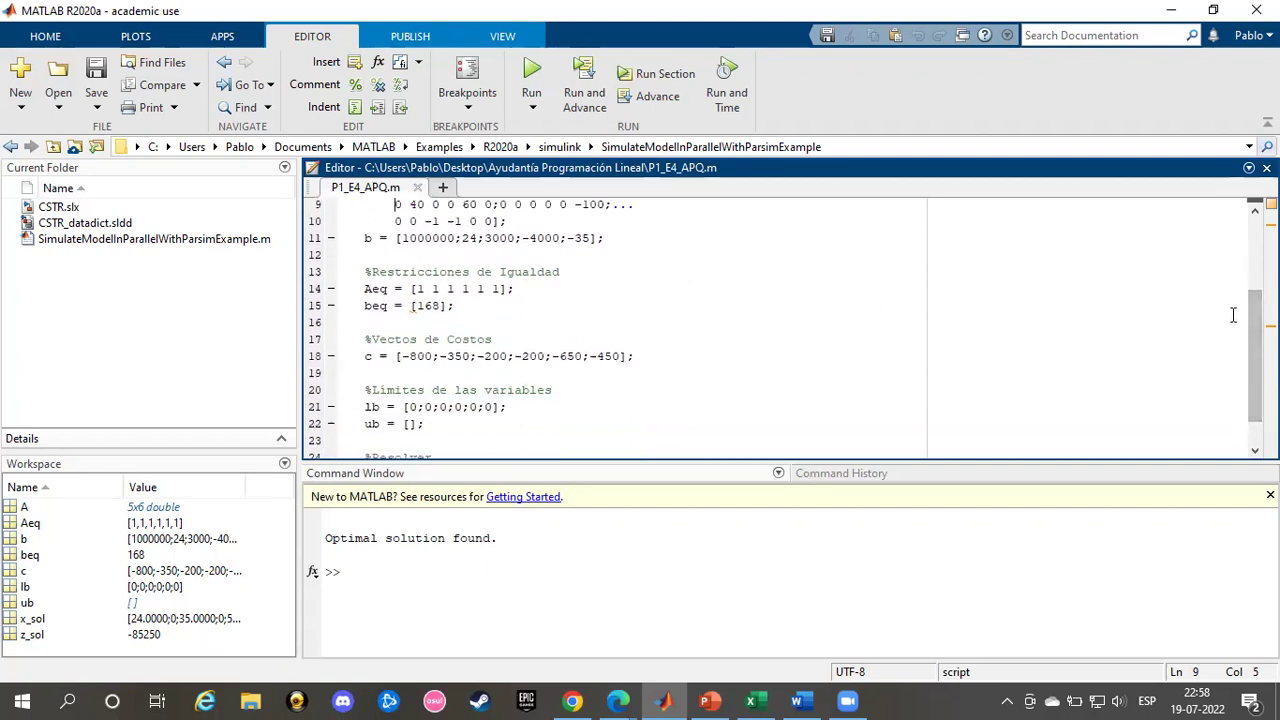
scroll(410, 272, up, 1)
drag(404, 273, 516, 274)
click(476, 273)
click(601, 289)
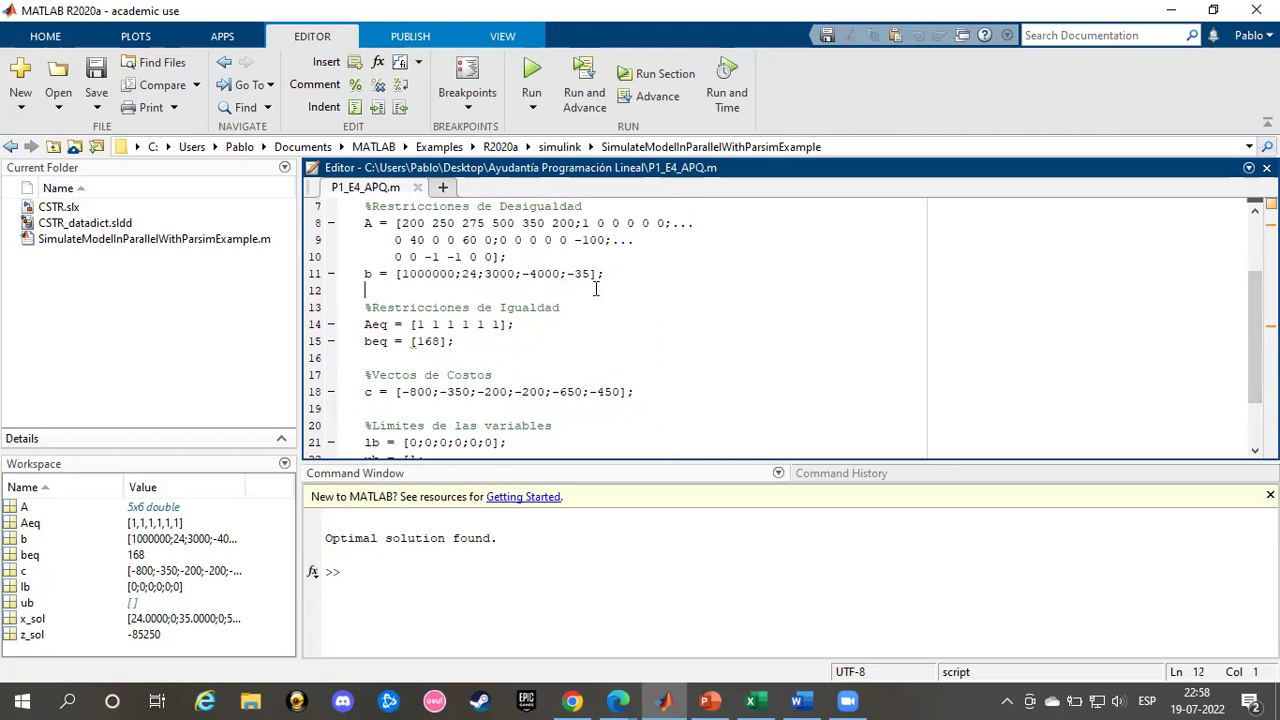
drag(522, 271, 590, 277)
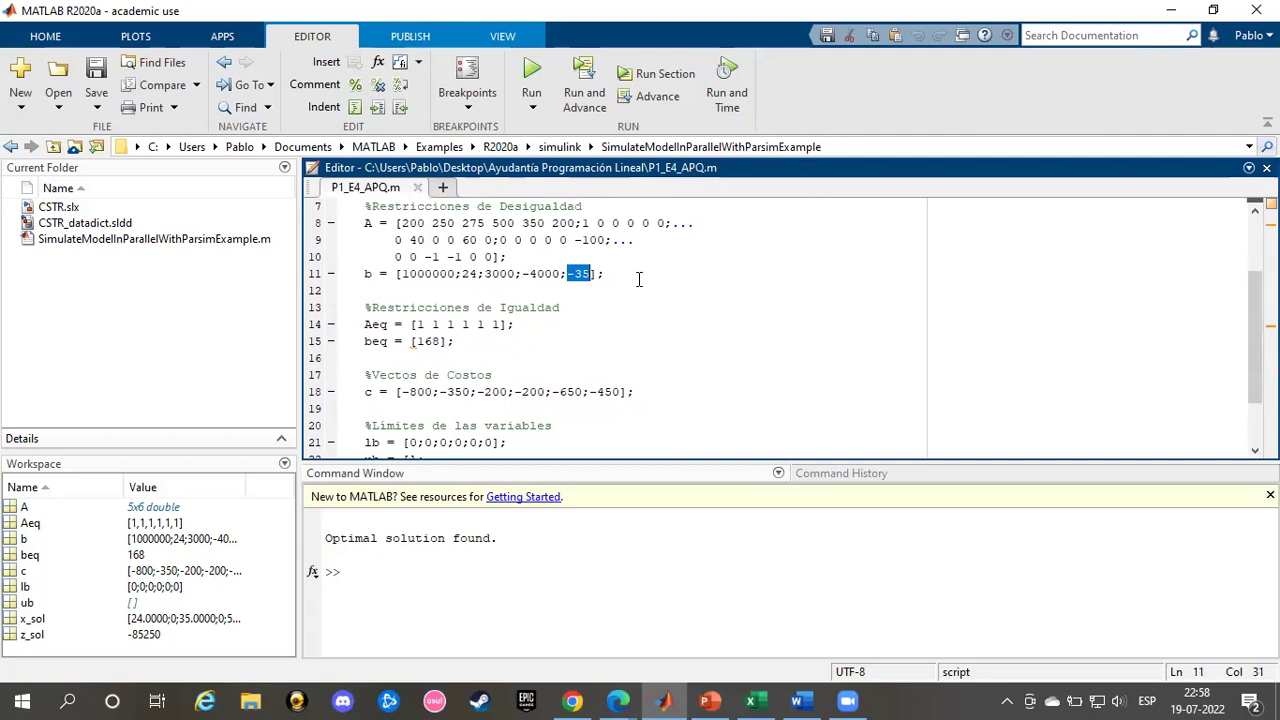
click(635, 274)
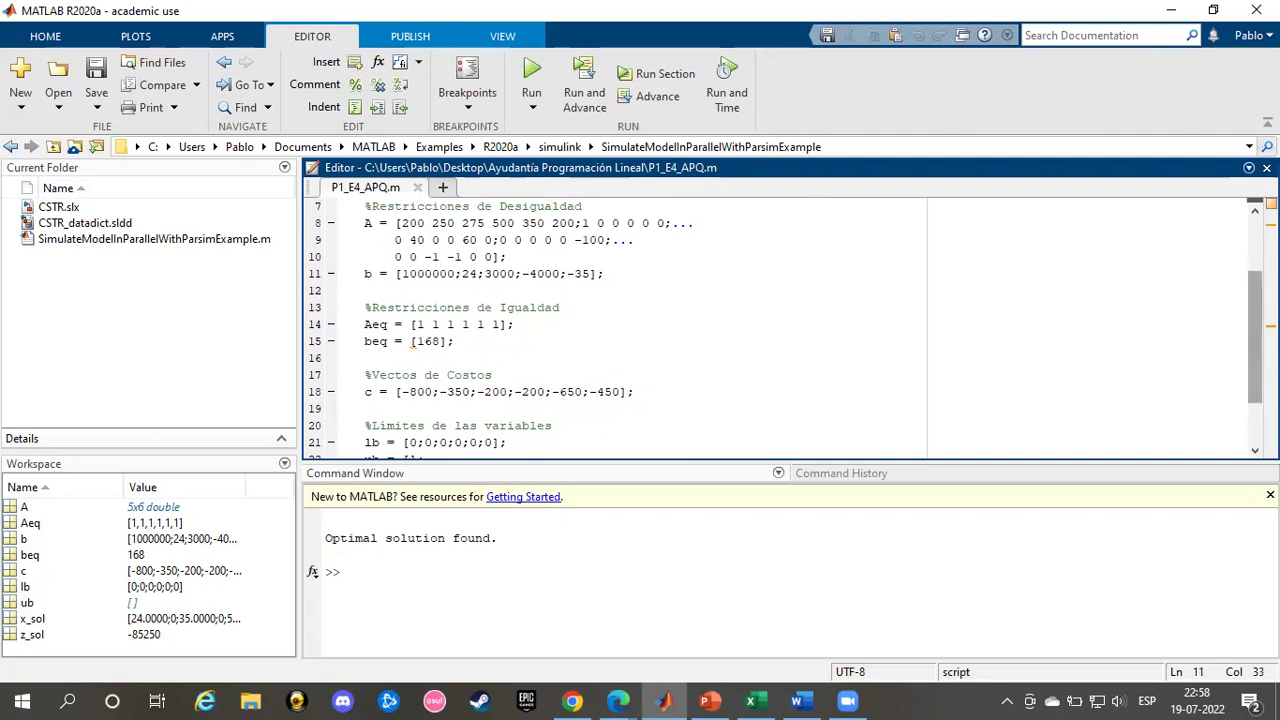
Step: Examine the equality constraint definitions Aeq on line 14 and beq on line 15
scroll(410, 248, down, 1)
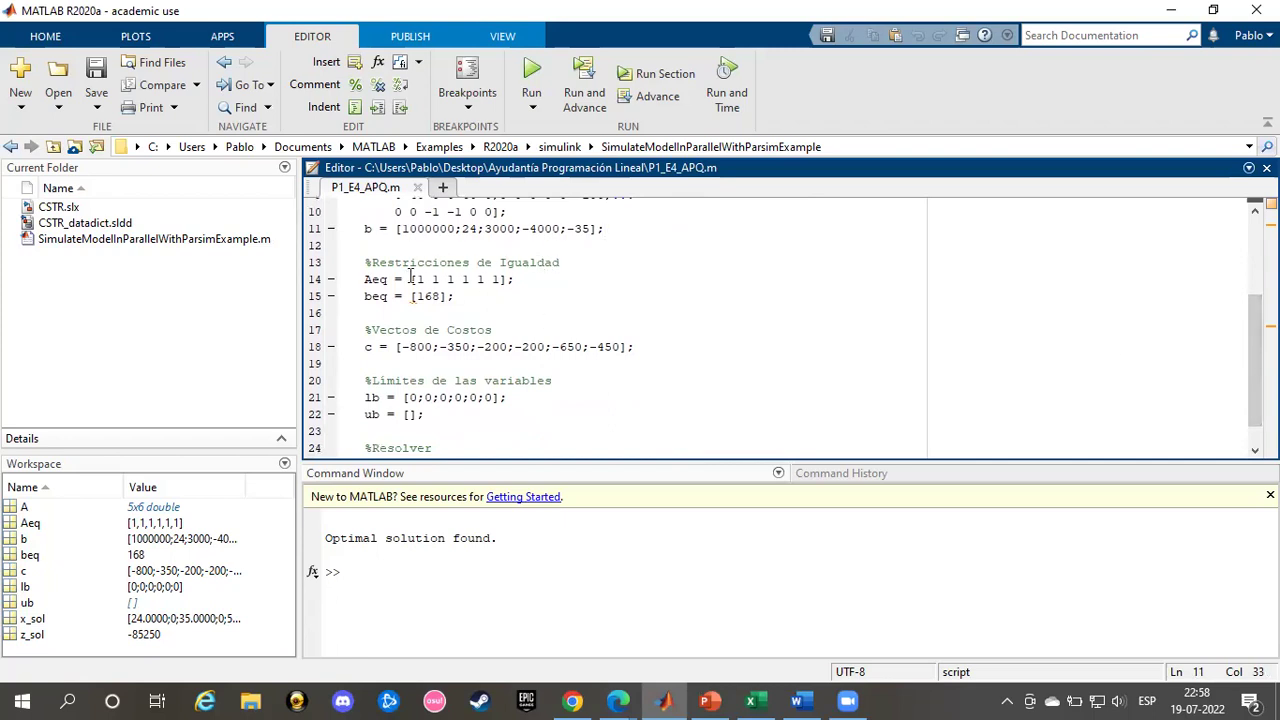
drag(365, 280, 391, 295)
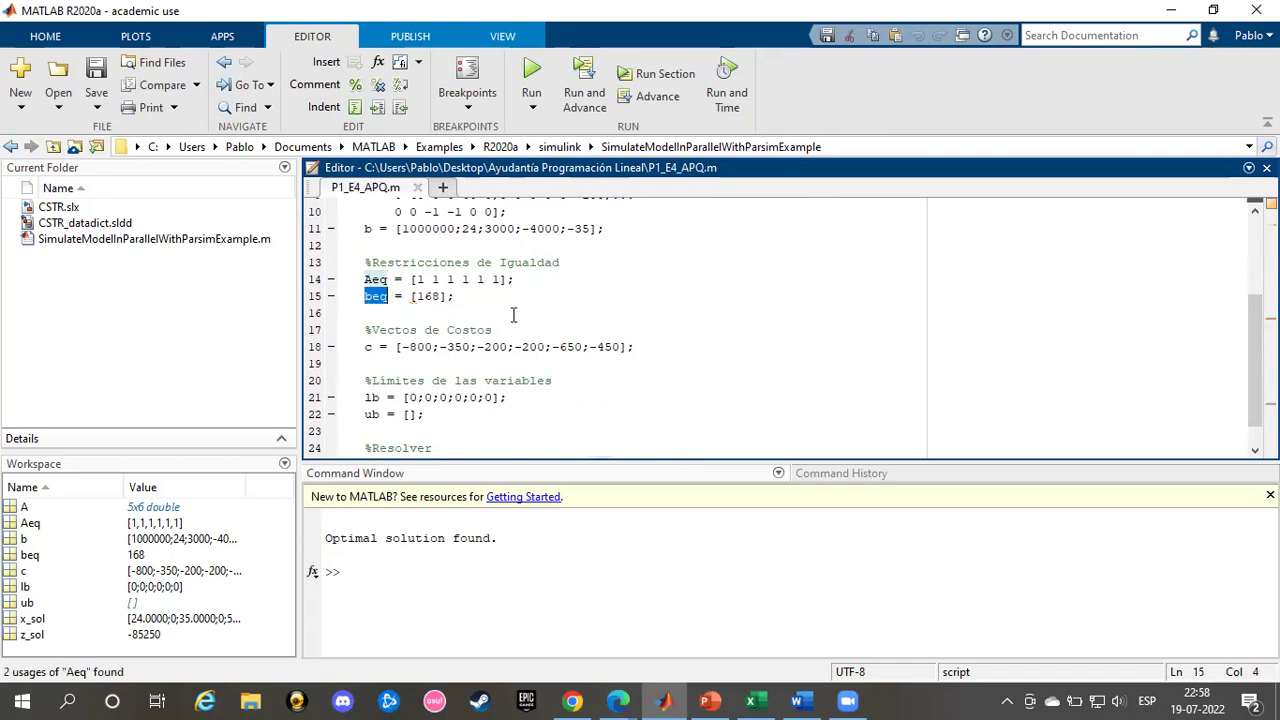
click(468, 296)
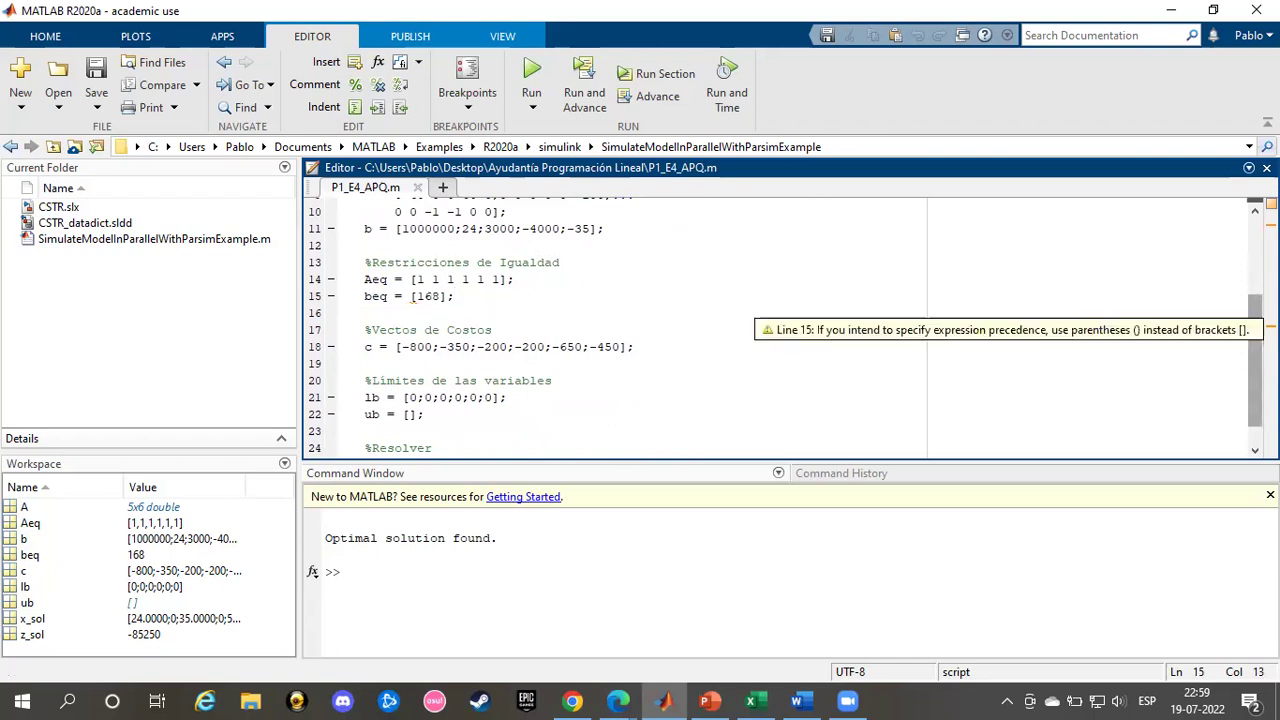
scroll(420, 296, up, 1)
drag(413, 293, 499, 295)
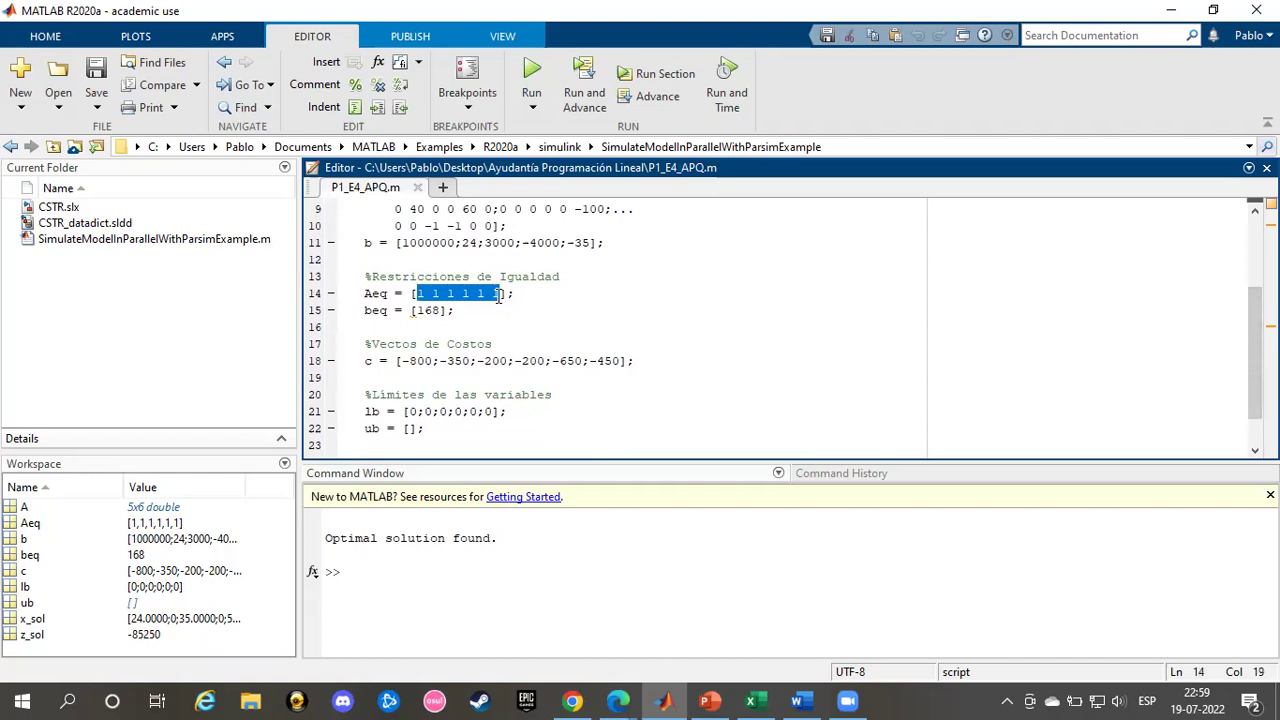
drag(416, 311, 440, 311)
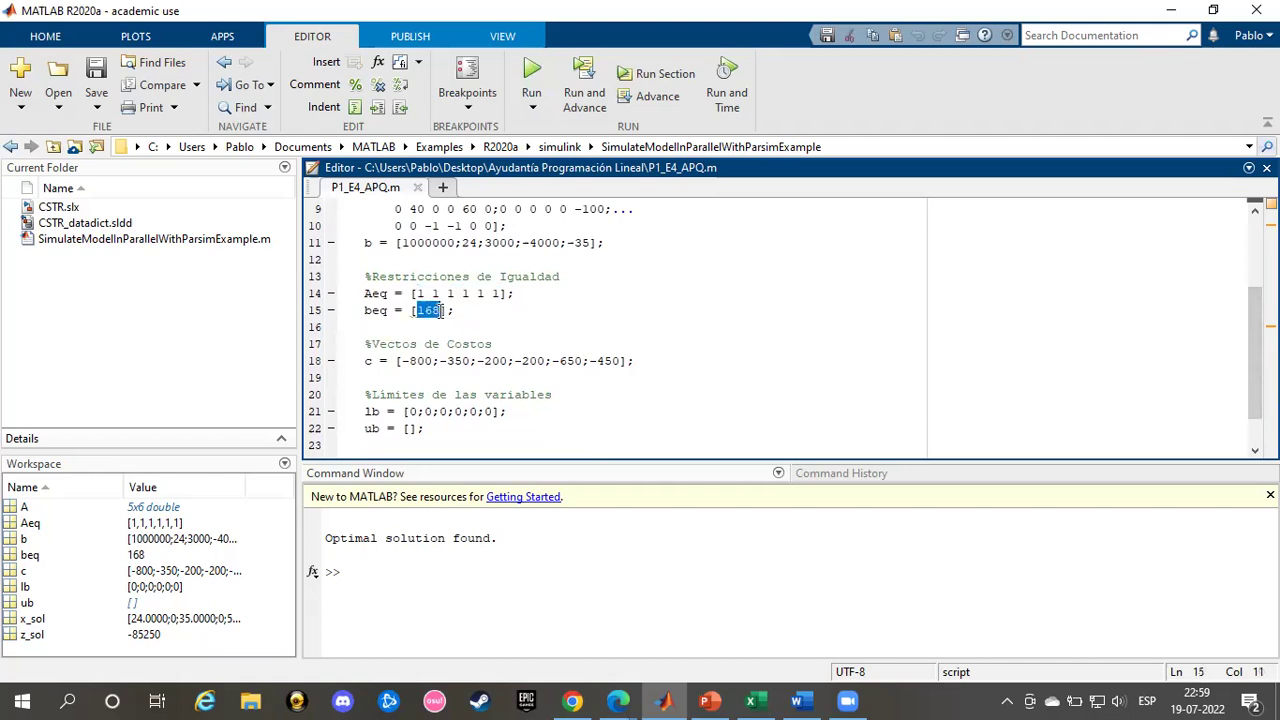
click(457, 313)
scroll(1256, 360, down, 3)
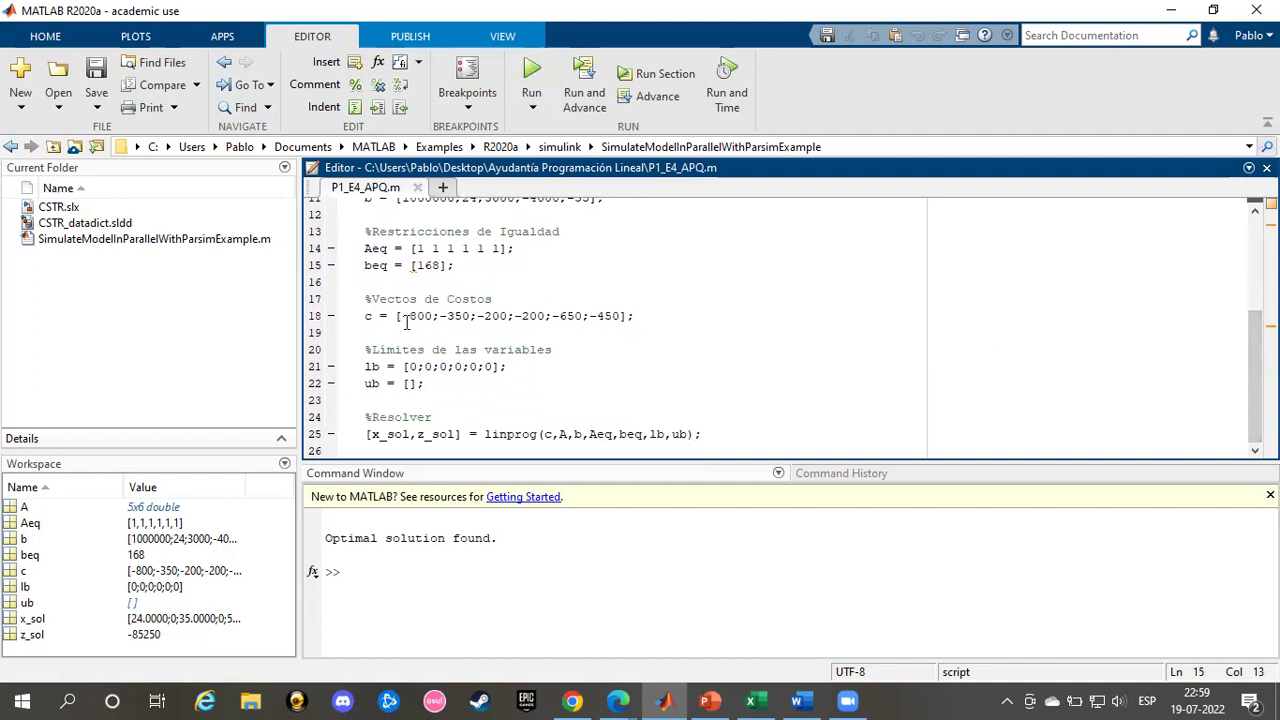
Step: Examine the negated, semicolon-separated coefficients of the cost vector c on line 18
mouse_move(414, 317)
mouse_down()
mouse_move(403, 317)
mouse_move(435, 317)
mouse_up()
click(440, 317)
drag(442, 316, 448, 315)
click(462, 318)
Step: Examine the variable limits section, covering the lower bound vector lb on line 21 and the empty upper bound ub on line 22
drag(368, 349, 556, 350)
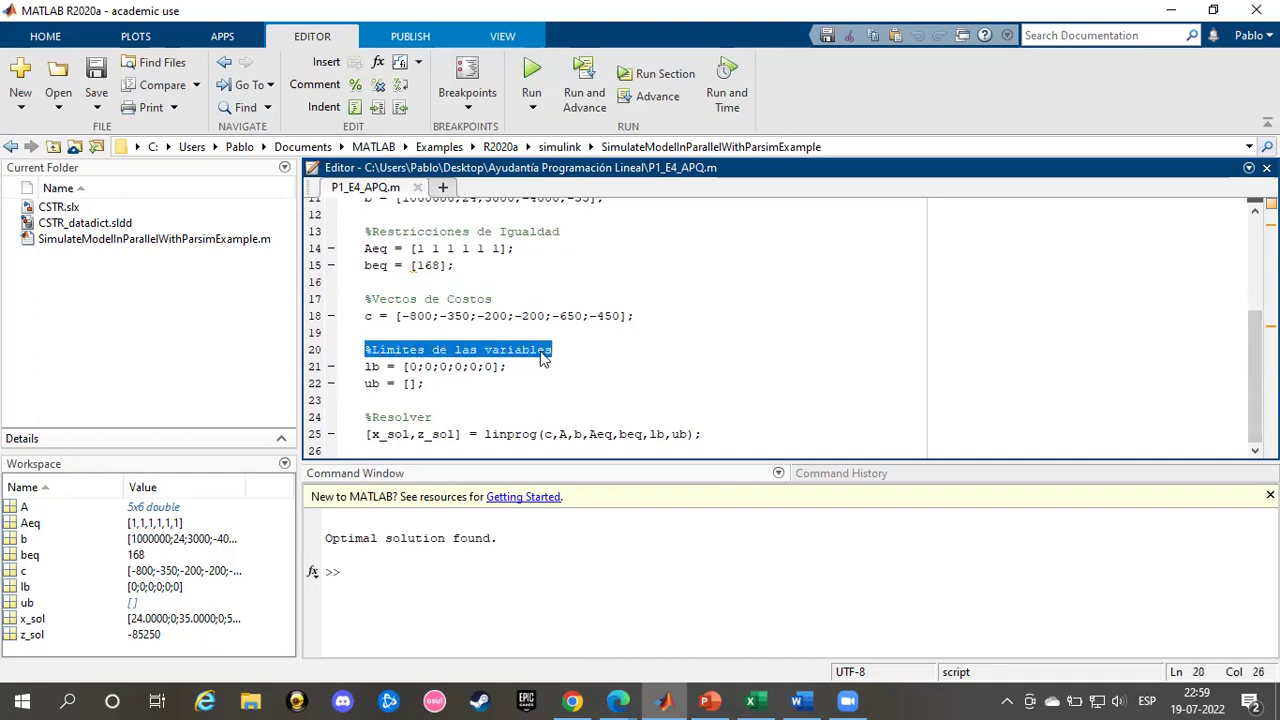
click(524, 366)
drag(364, 366, 518, 366)
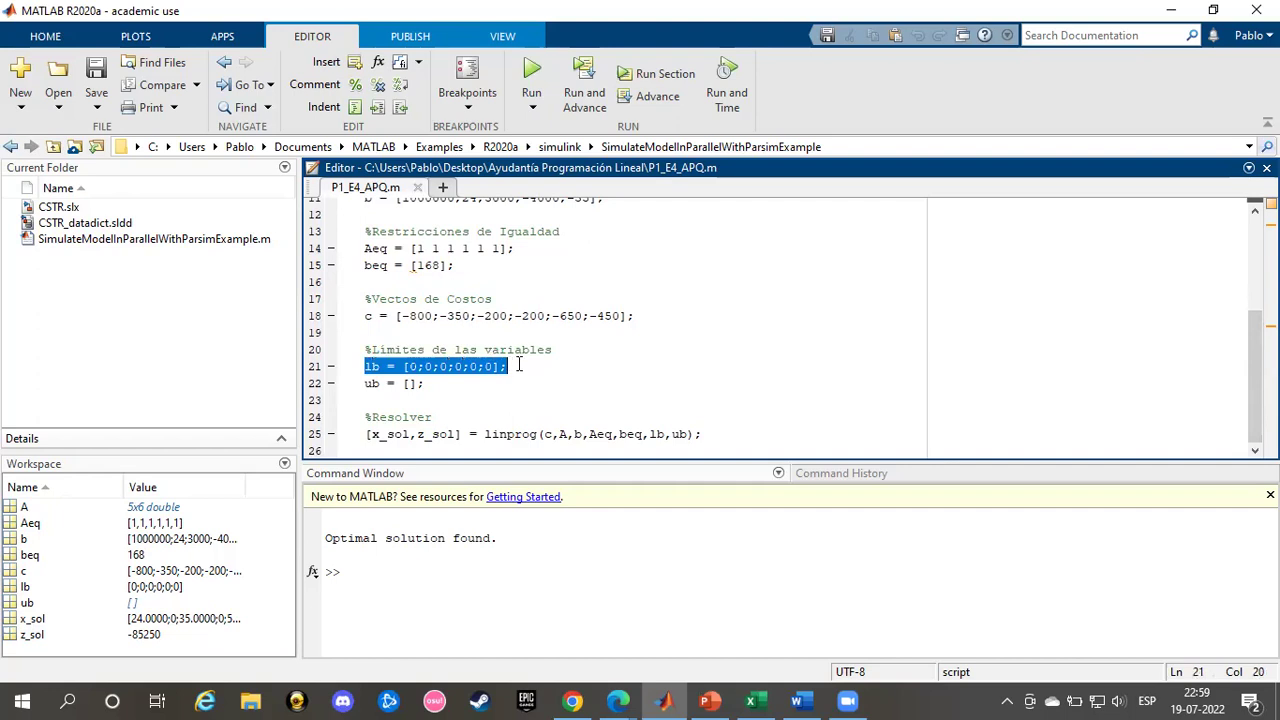
click(406, 367)
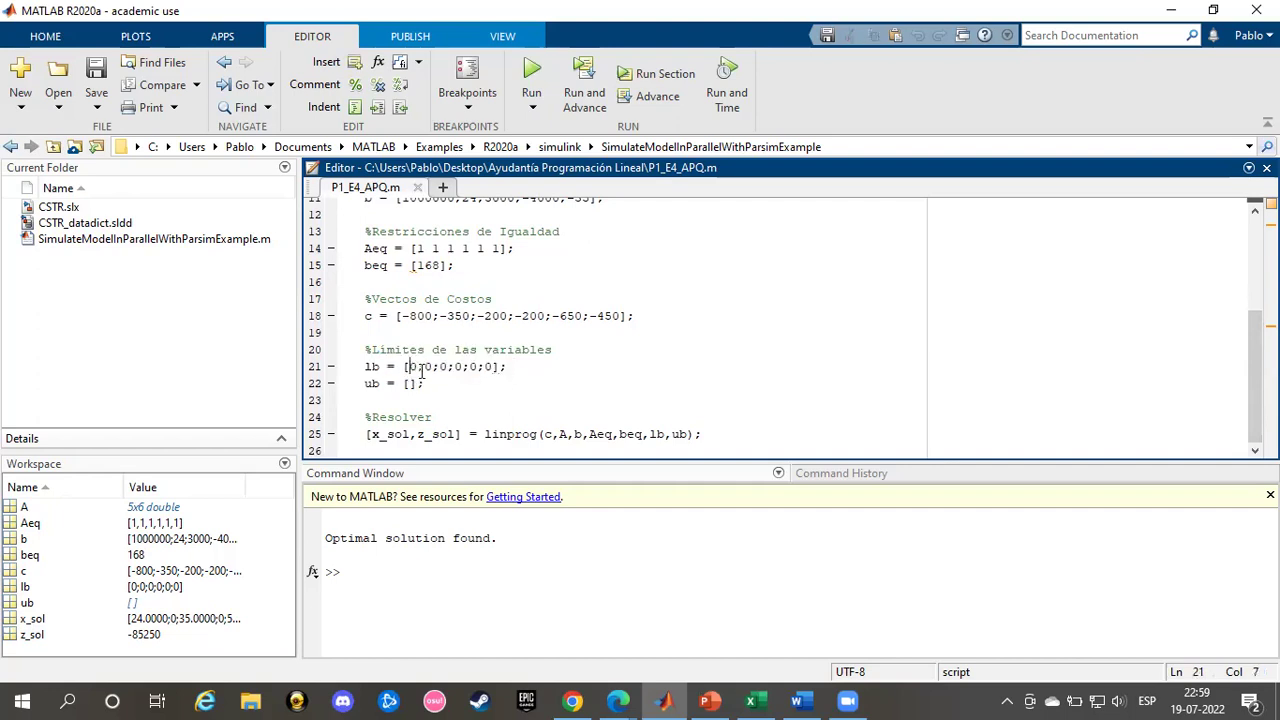
drag(365, 384, 428, 383)
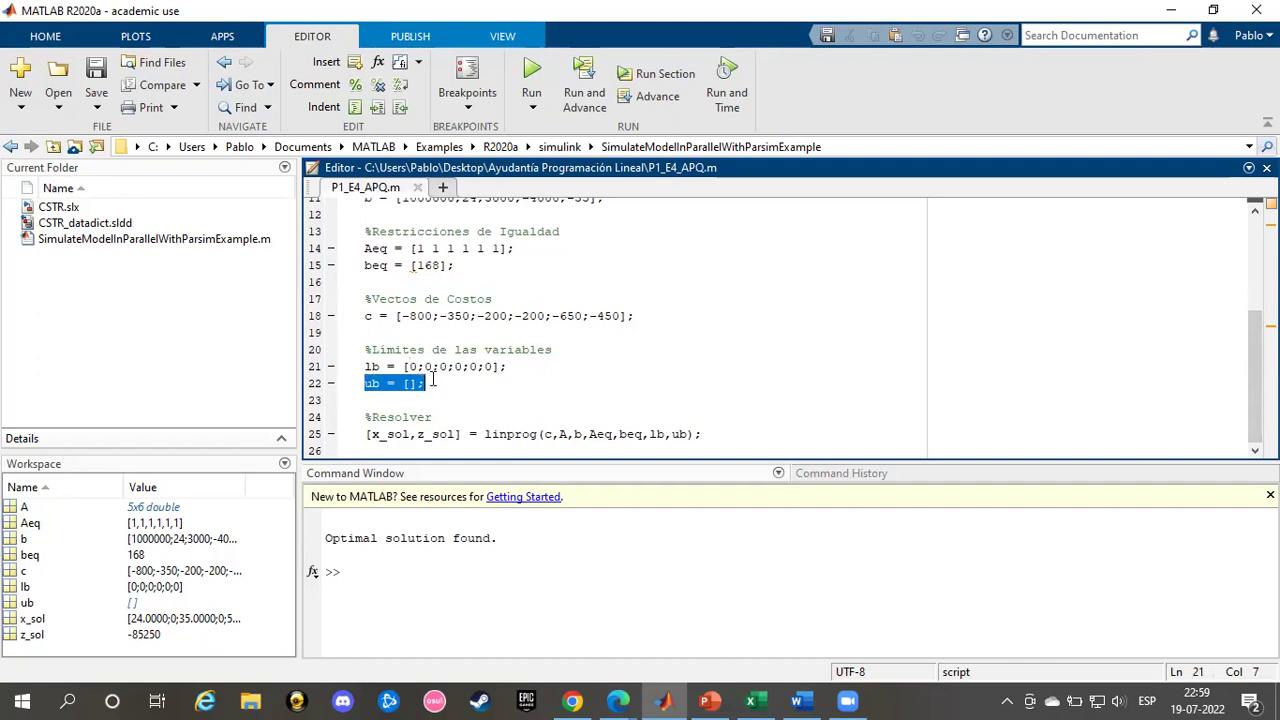
click(432, 381)
click(409, 384)
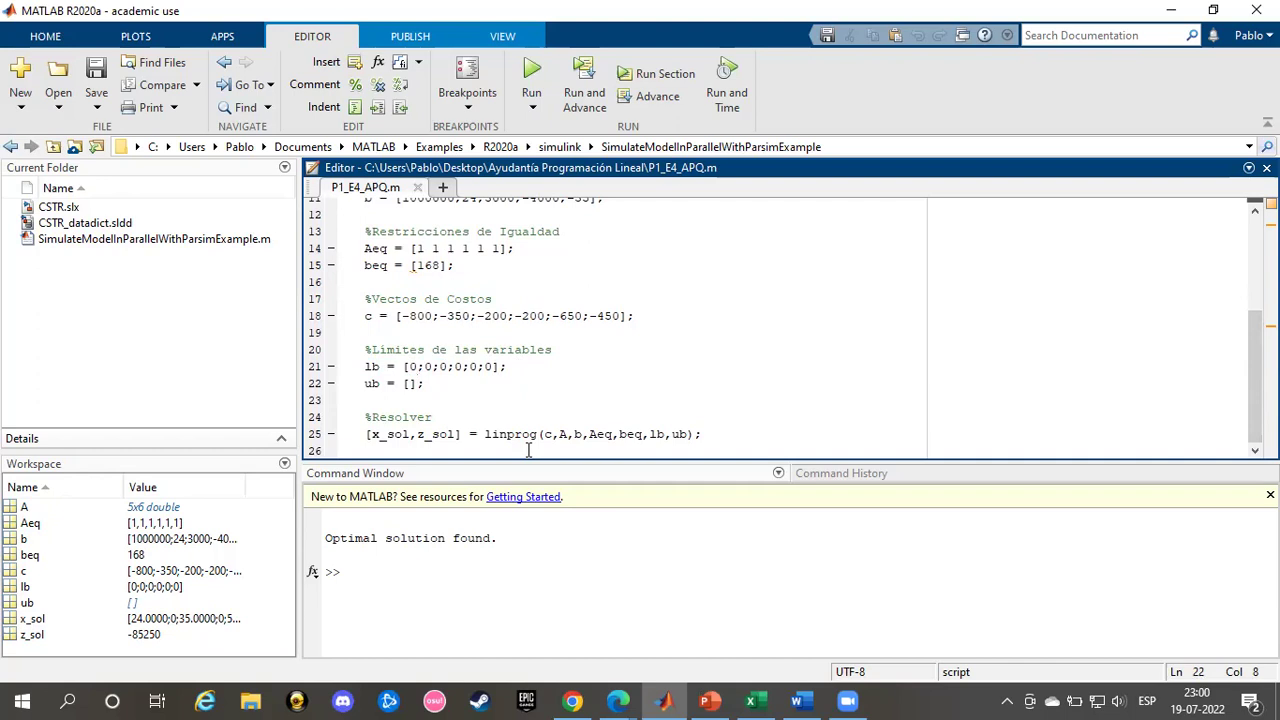
Step: Examine the outputs x_sol and z_sol of the linprog call on line 25 and match its first argument c to the cost vector
click(435, 416)
click(388, 434)
click(433, 436)
click(476, 434)
mouse_move(539, 433)
mouse_down()
mouse_move(484, 434)
mouse_move(546, 434)
mouse_up()
click(554, 434)
click(370, 315)
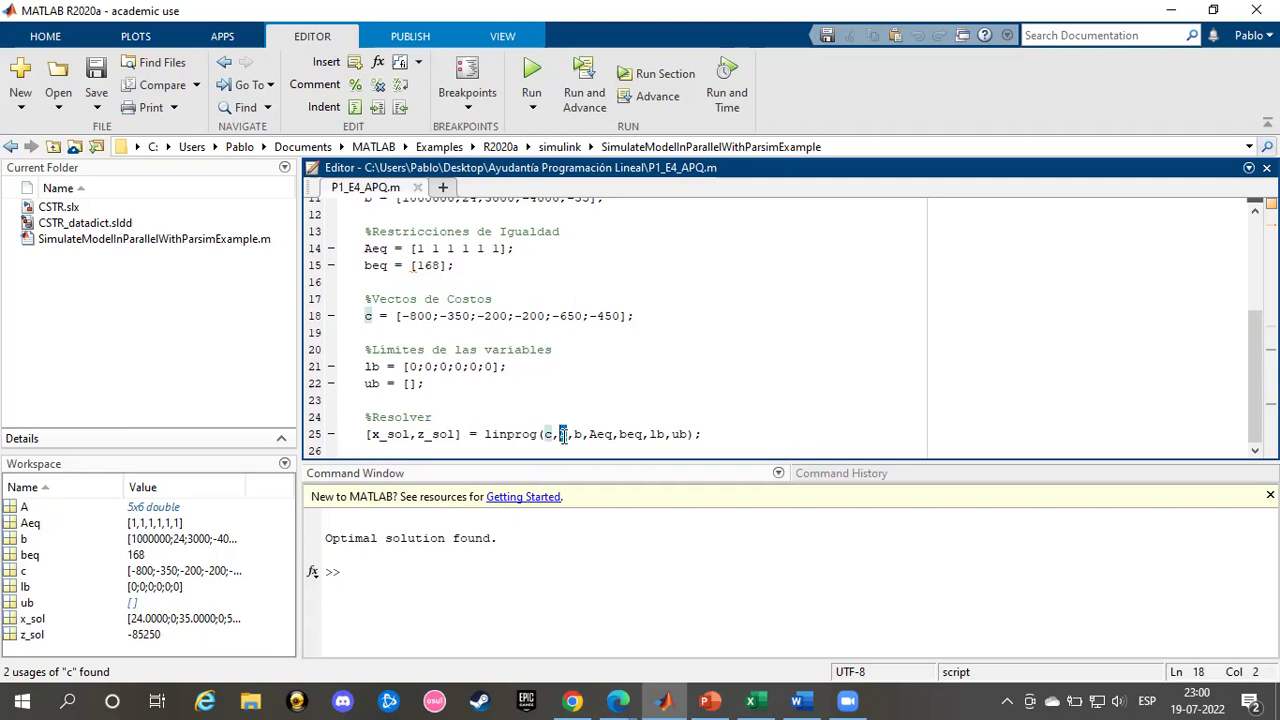
Step: Match the constraint arguments A, b, Aeq and beq of the linprog call to their definitions in the script
mouse_move(1255, 371)
mouse_down()
mouse_move(1240, 255)
mouse_move(1255, 292)
mouse_move(1255, 379)
mouse_up()
double_click(577, 434)
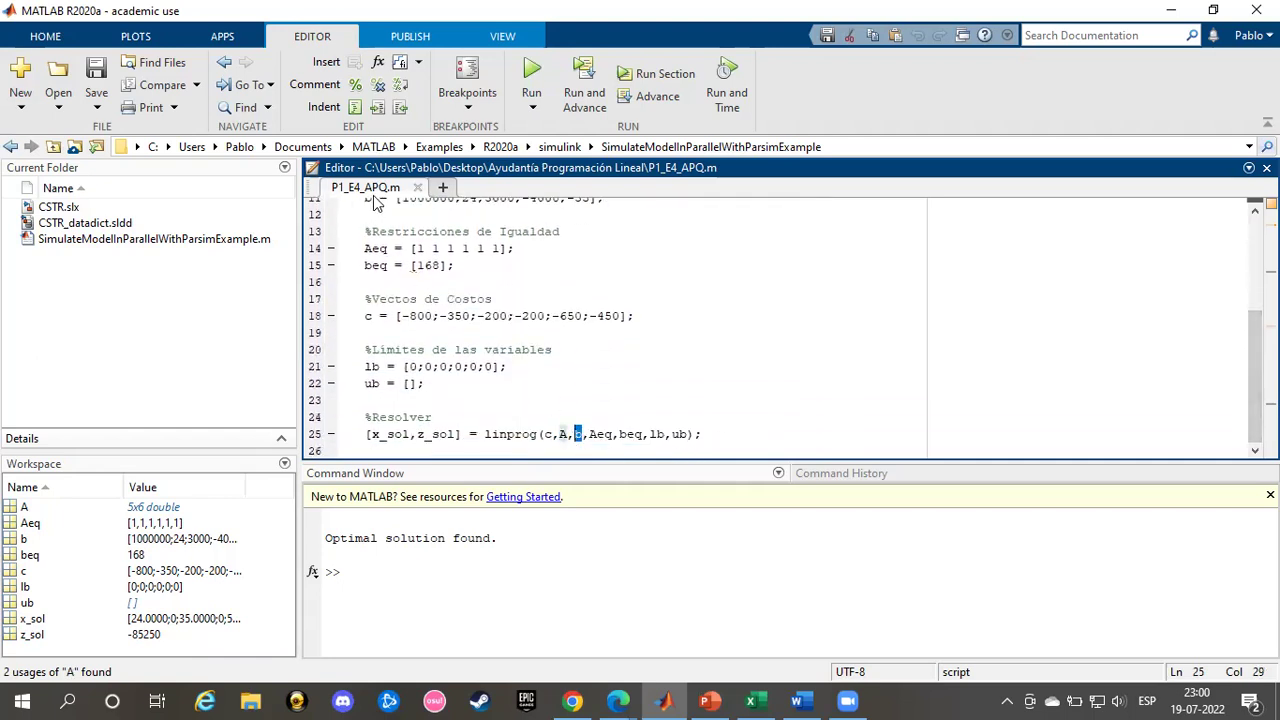
drag(589, 434, 613, 434)
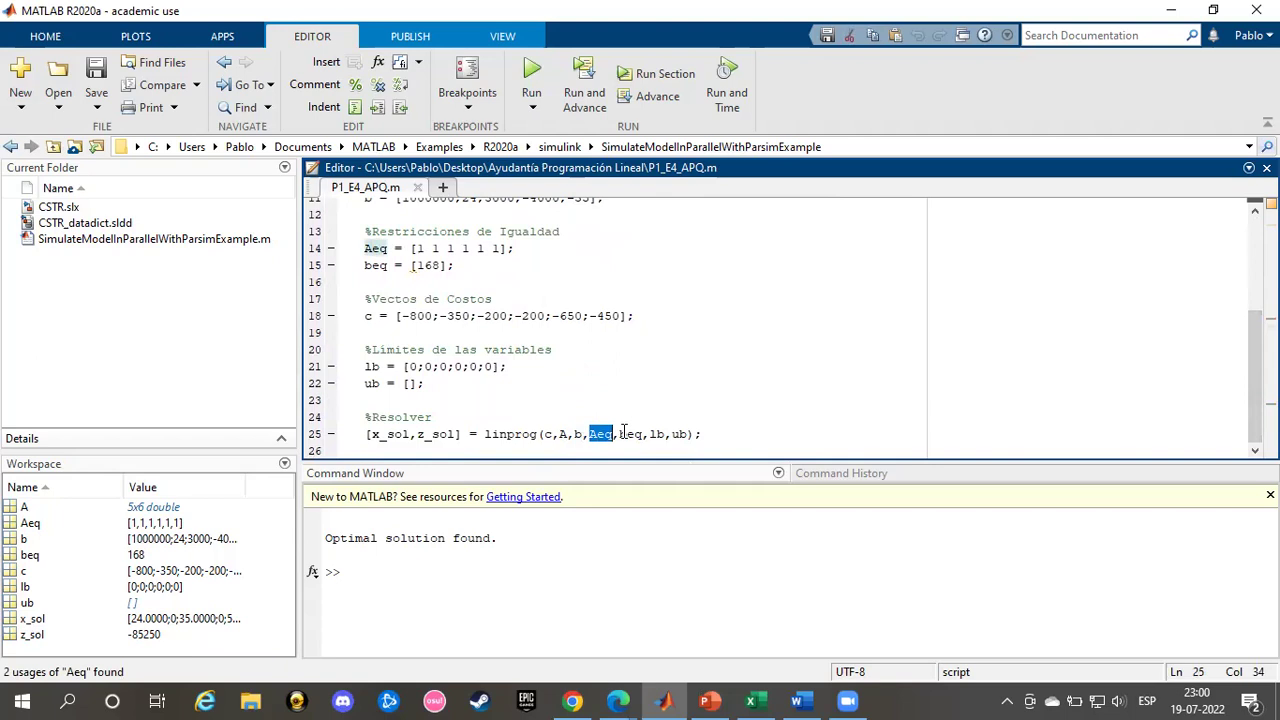
drag(620, 434, 644, 434)
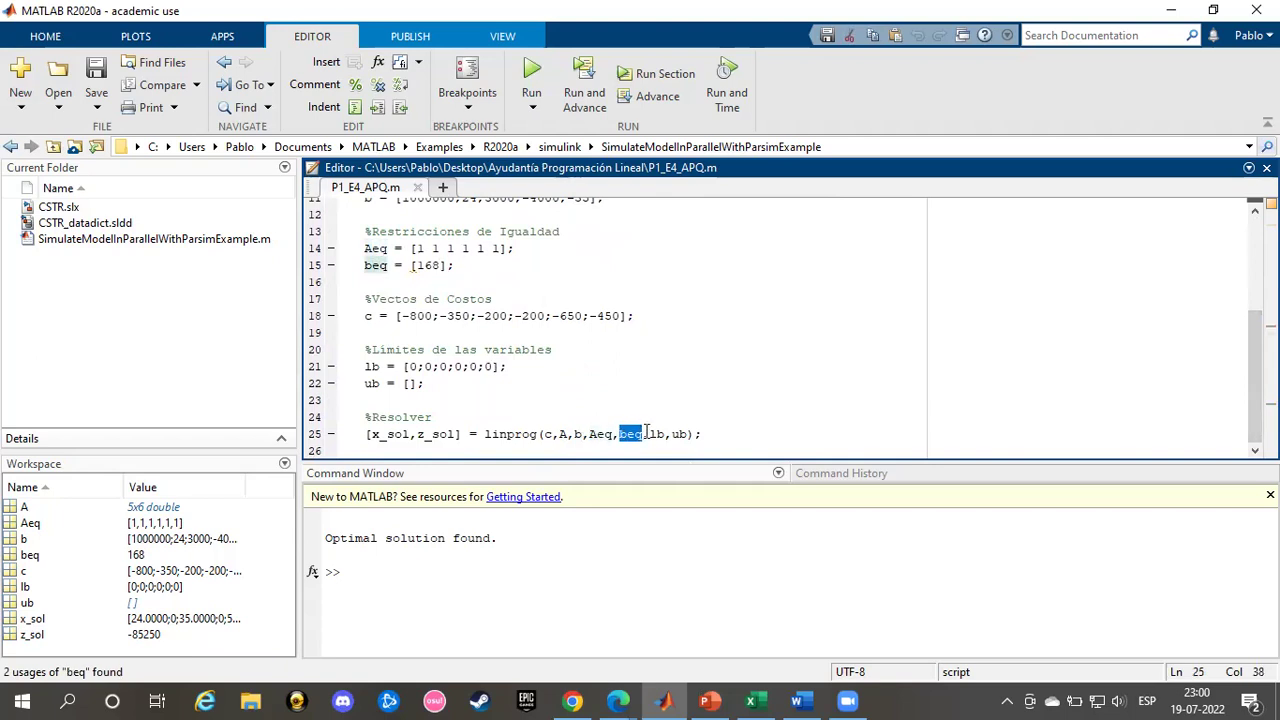
Step: Match the bound arguments lb and ub of the linprog call to their definitions on lines 21 and 22
click(659, 445)
drag(651, 434, 689, 434)
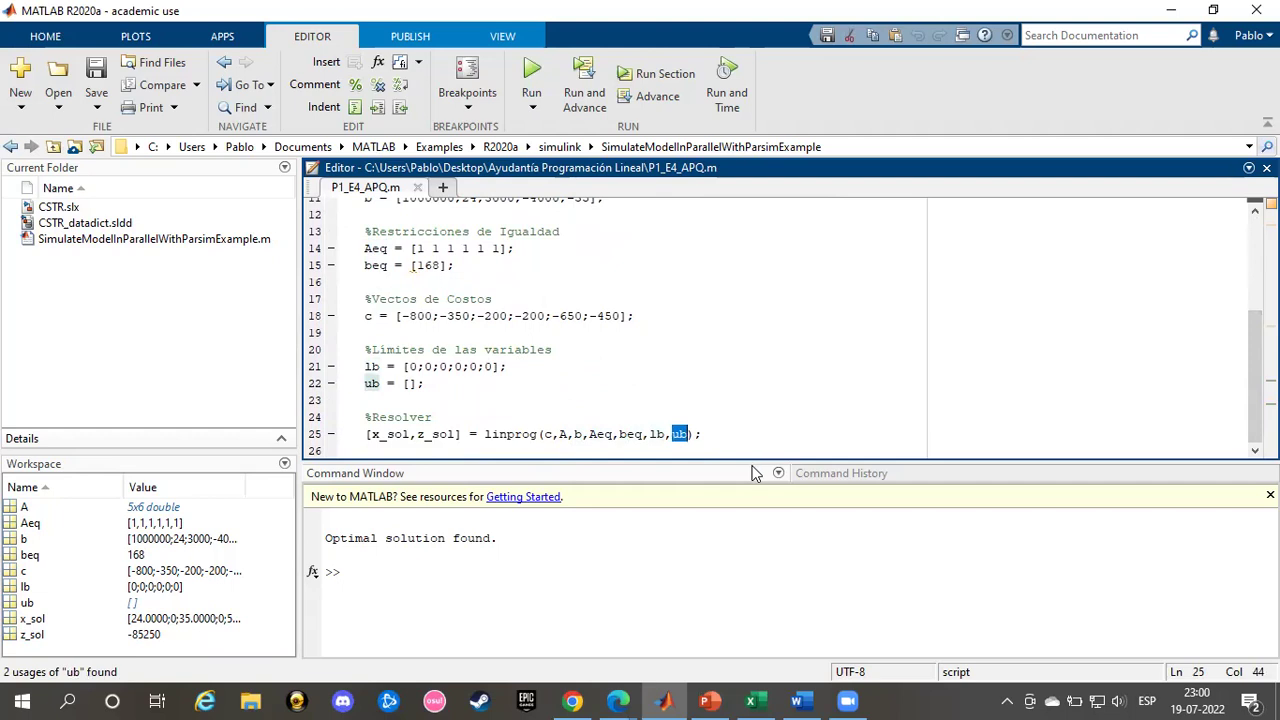
click(690, 434)
text())
drag(672, 434, 681, 434)
click(410, 383)
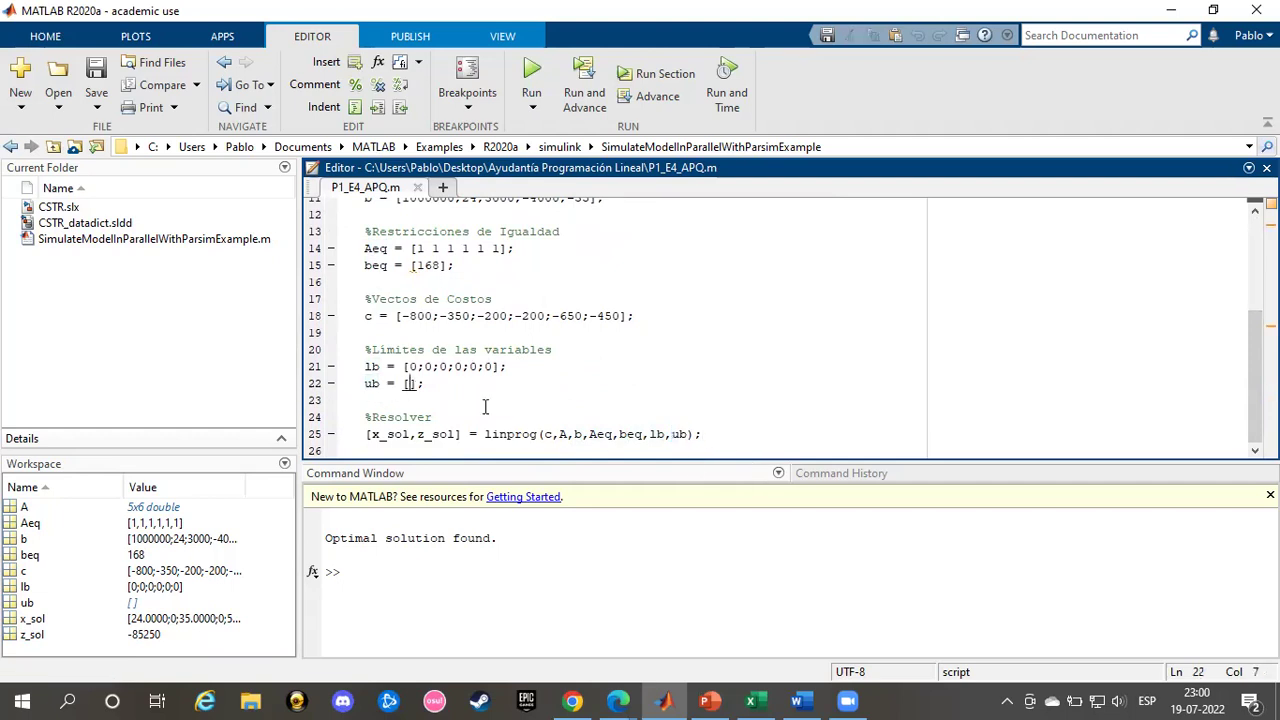
Step: Run the P1_E4_APQ.m script and check the solver message in the Command Window
click(703, 434)
scroll(846, 366, up, 4)
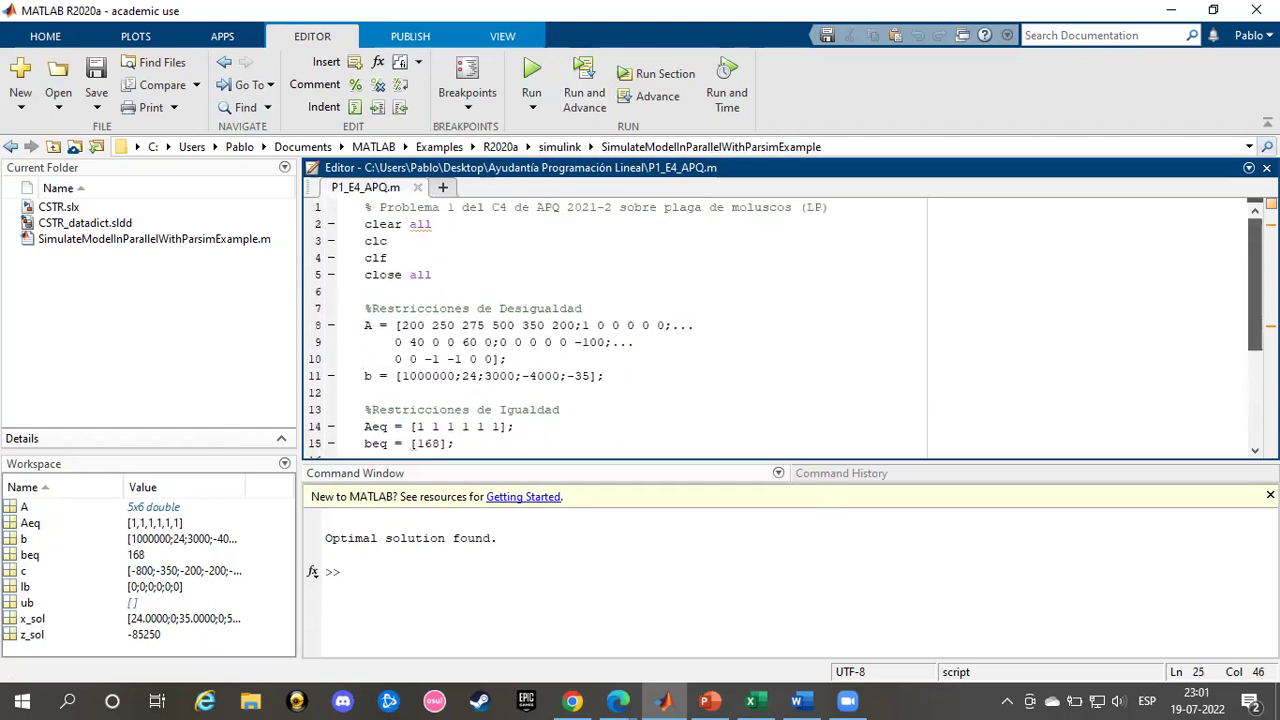
scroll(846, 366, down, 4)
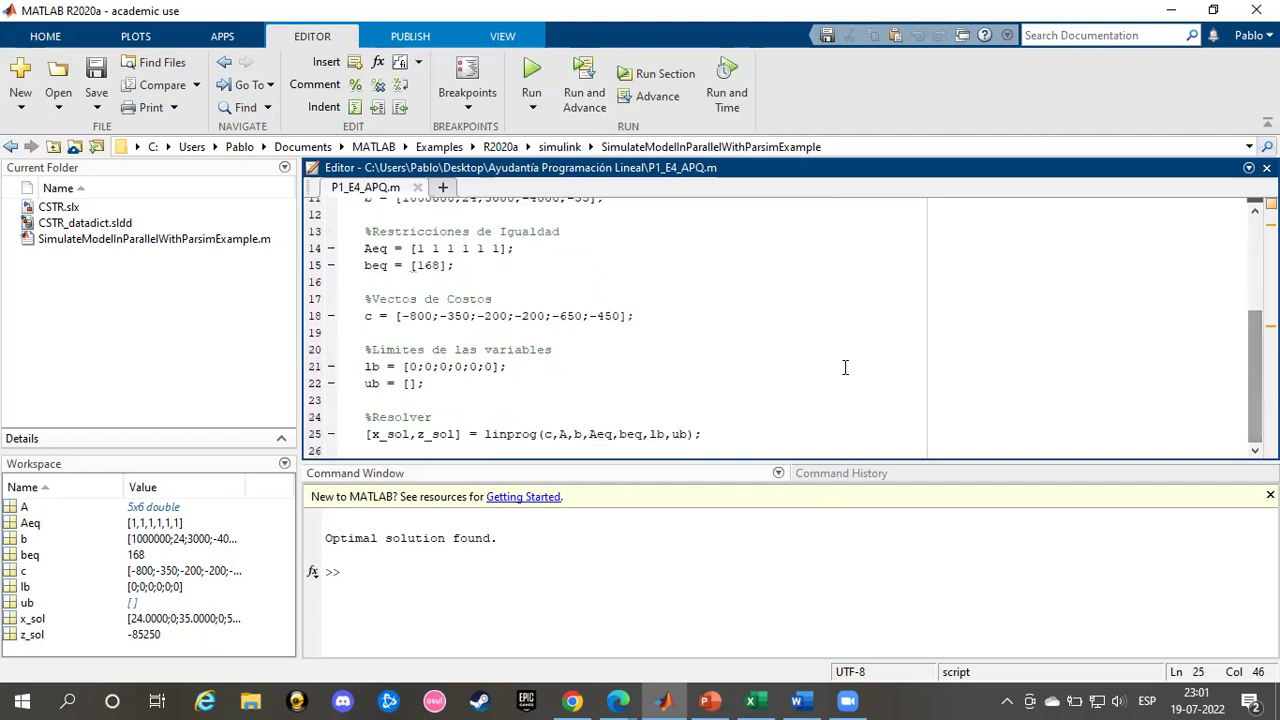
click(532, 72)
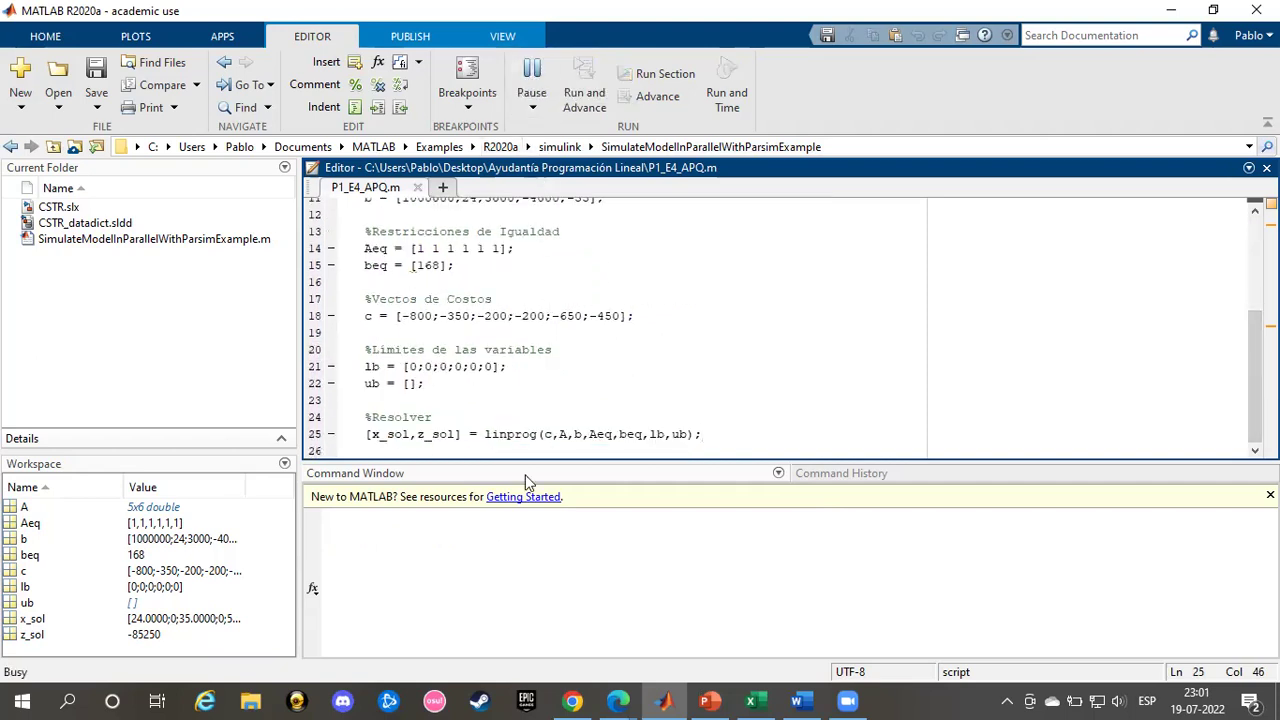
drag(325, 540, 504, 540)
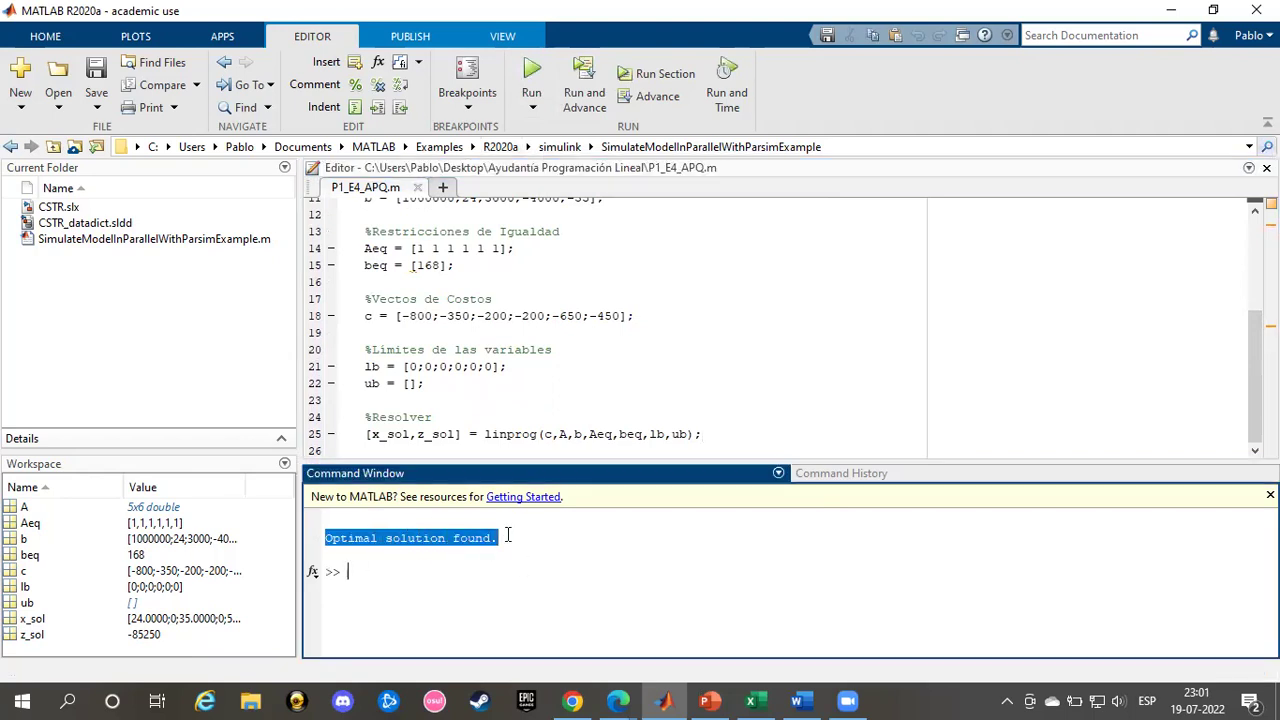
click(507, 537)
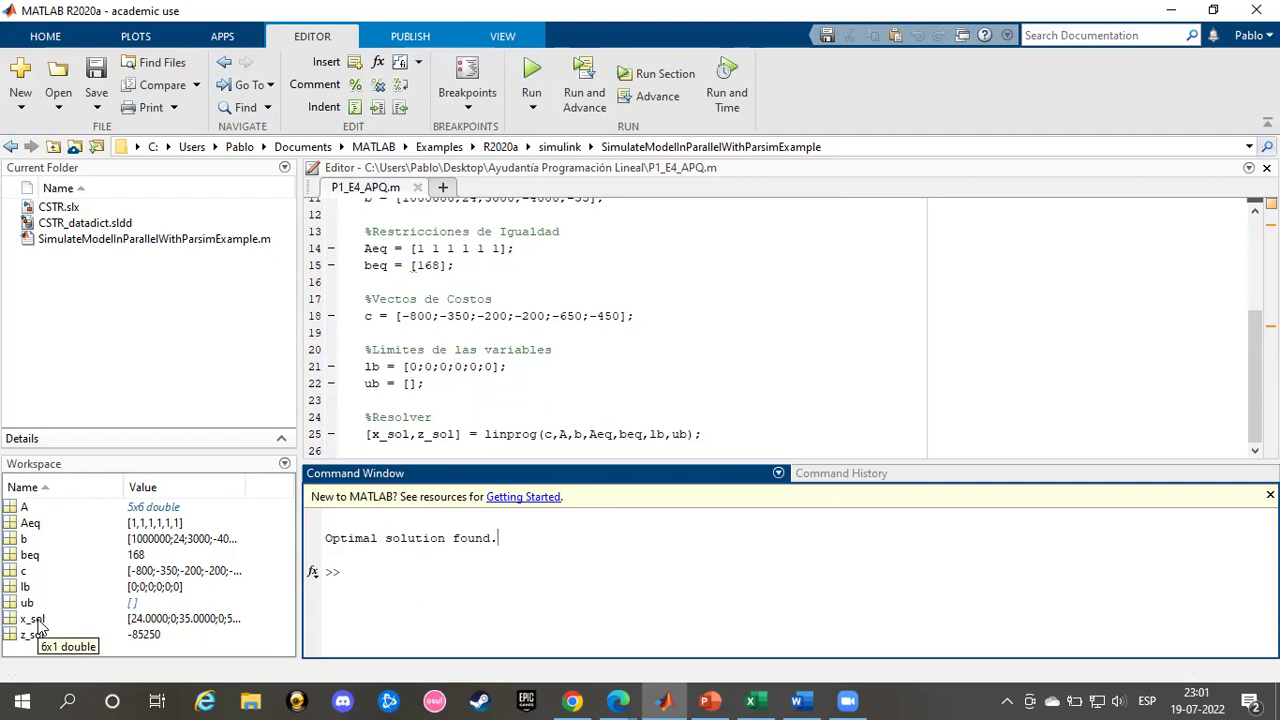
Step: Open the x_sol variable from the workspace and go through its six entries
click(40, 622)
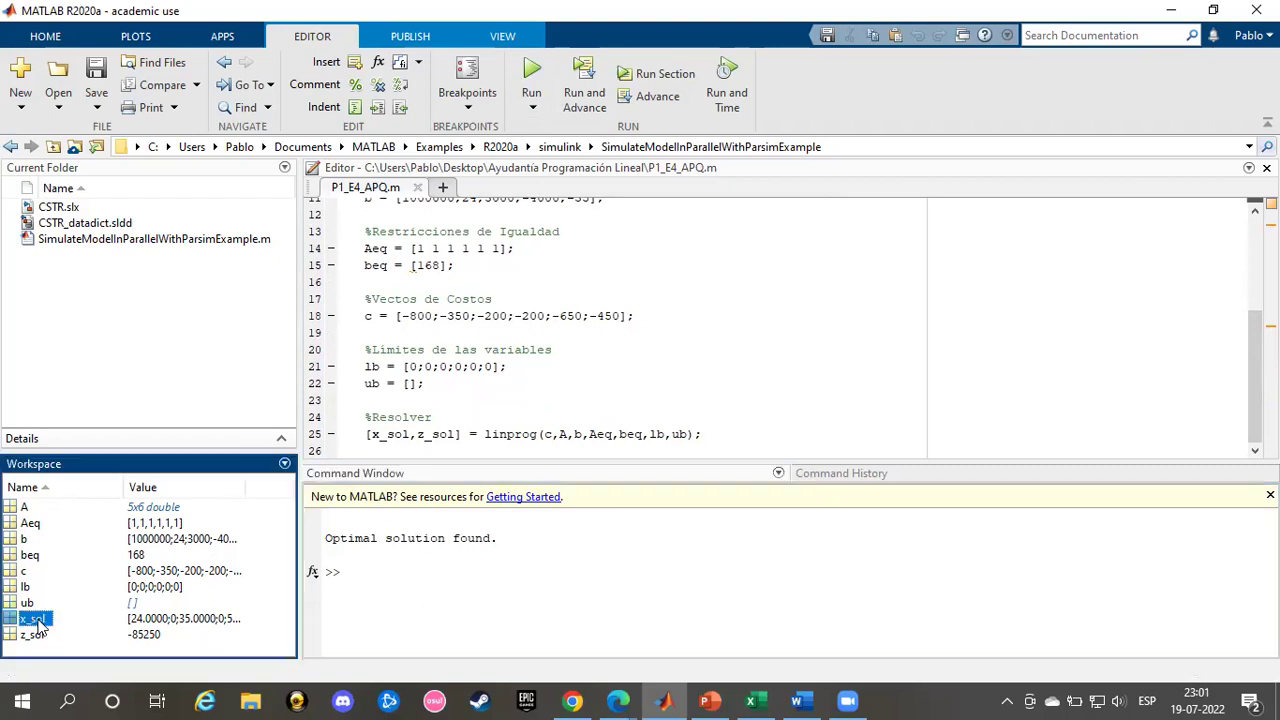
double_click(36, 621)
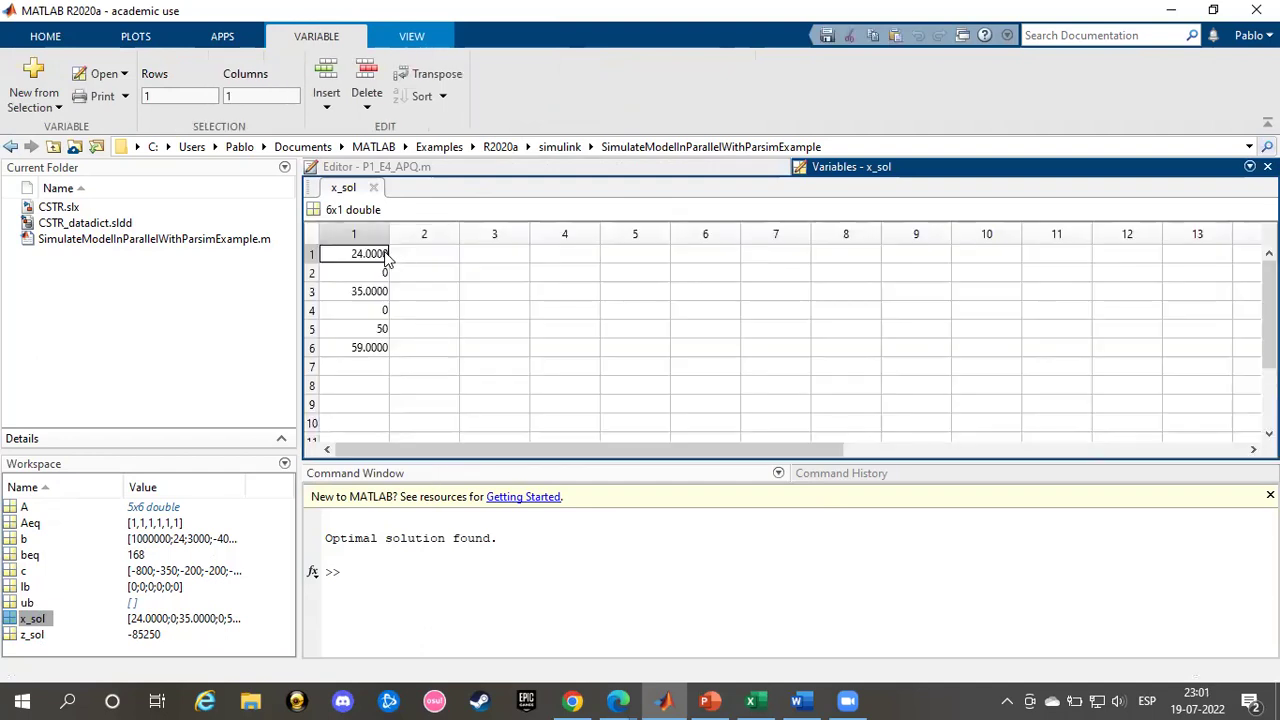
click(382, 273)
click(383, 292)
click(383, 311)
click(383, 330)
click(382, 348)
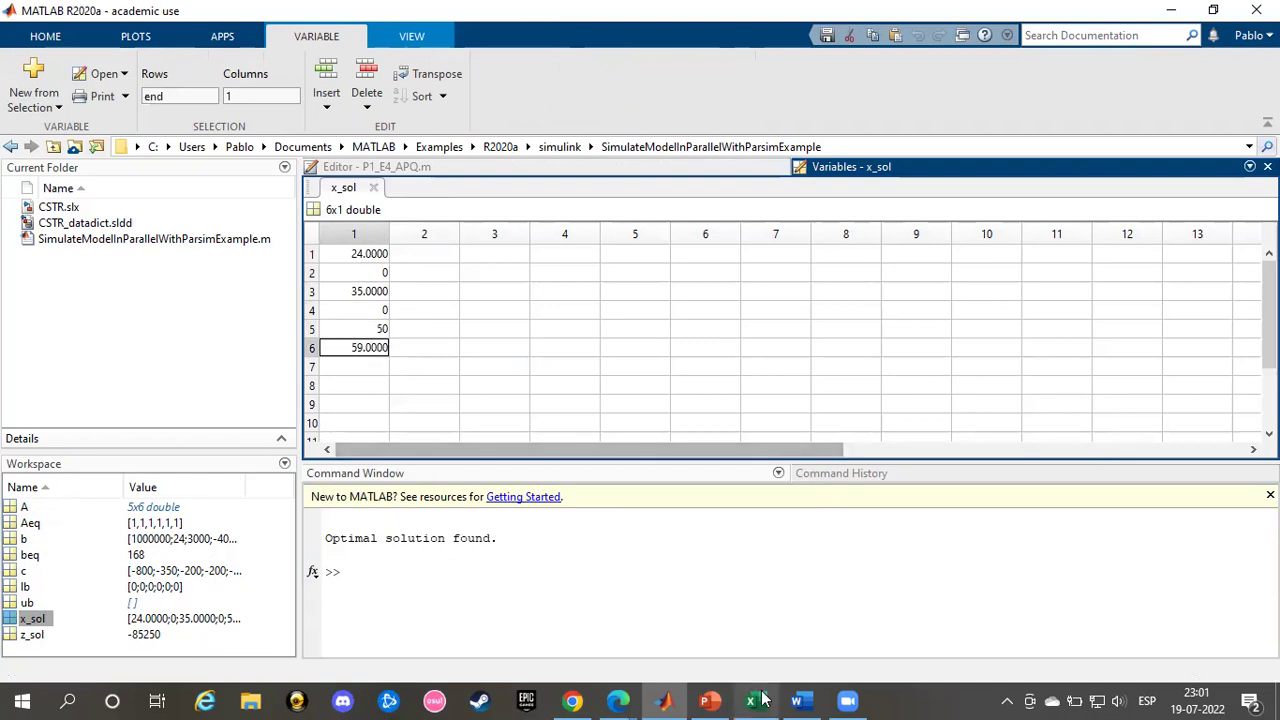
Step: Arrange the MATLAB window and the P1_E4_APQ Excel workbook side by side
click(897, 40)
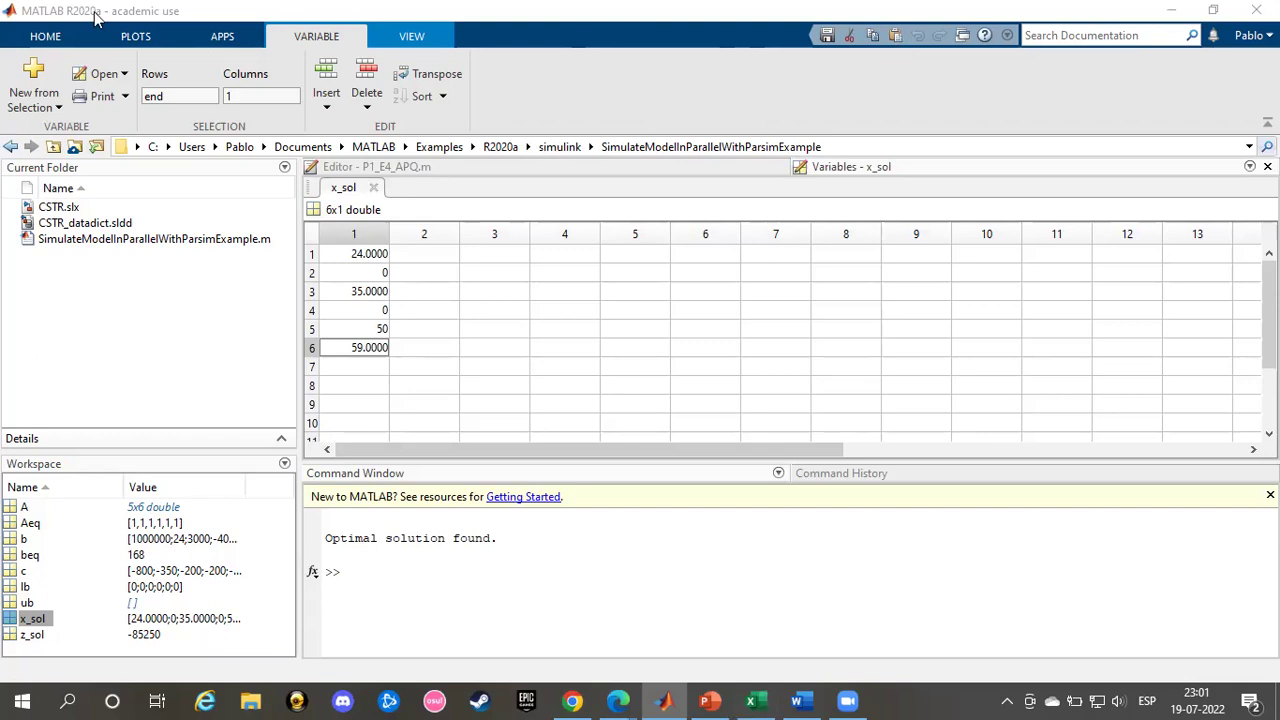
key(super+Left)
click(1117, 166)
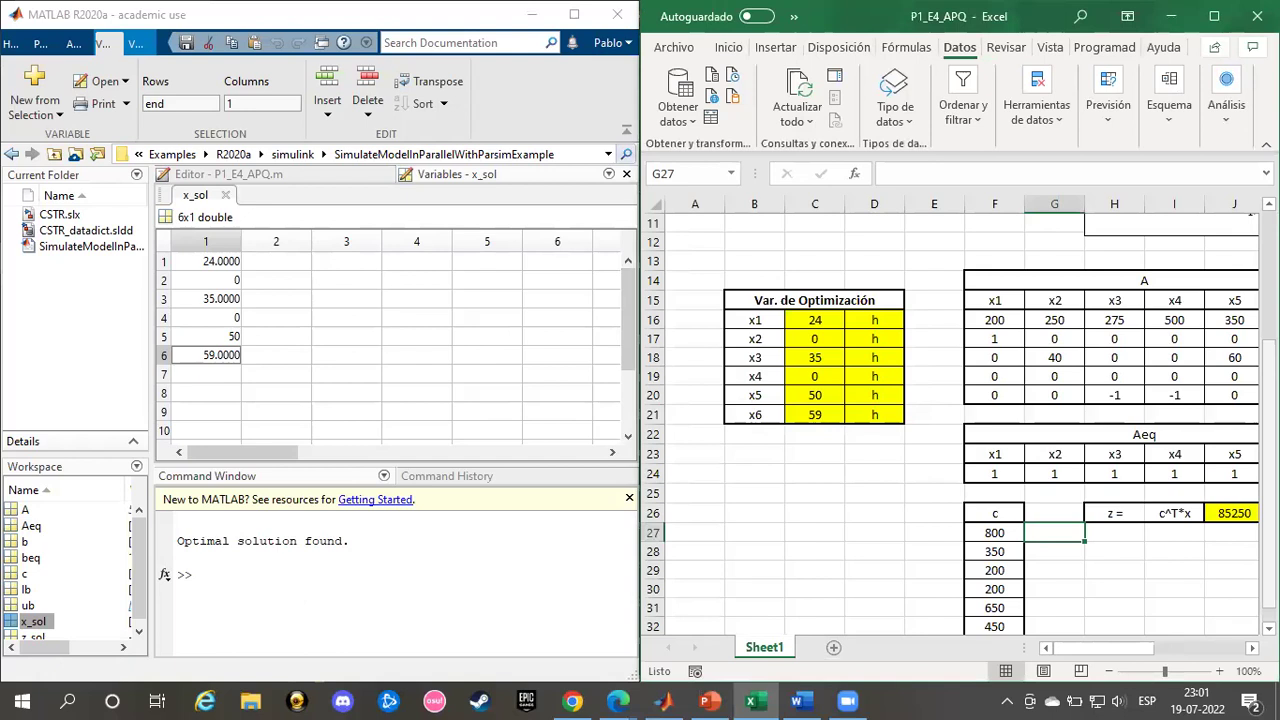
Step: Compare the optimization variables x1 to x6 in Excel cells C16:C21 with the entries of x_sol
click(816, 338)
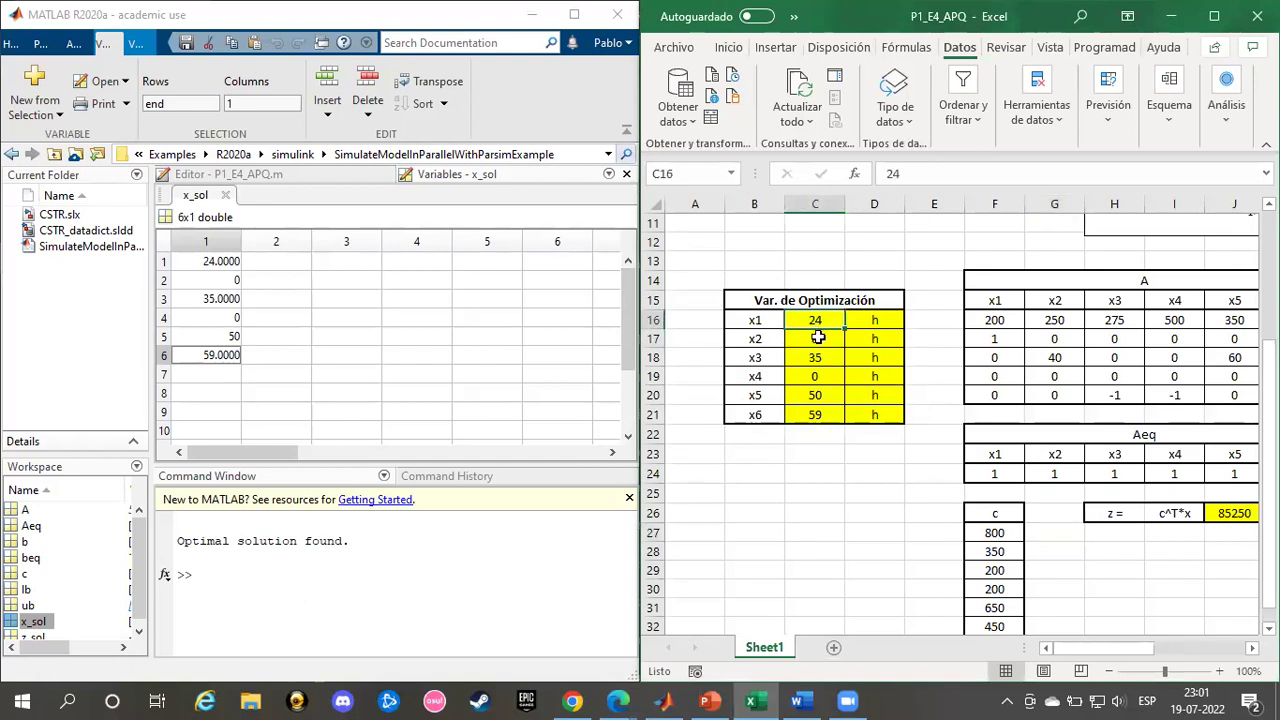
click(821, 357)
click(819, 376)
click(820, 395)
click(825, 415)
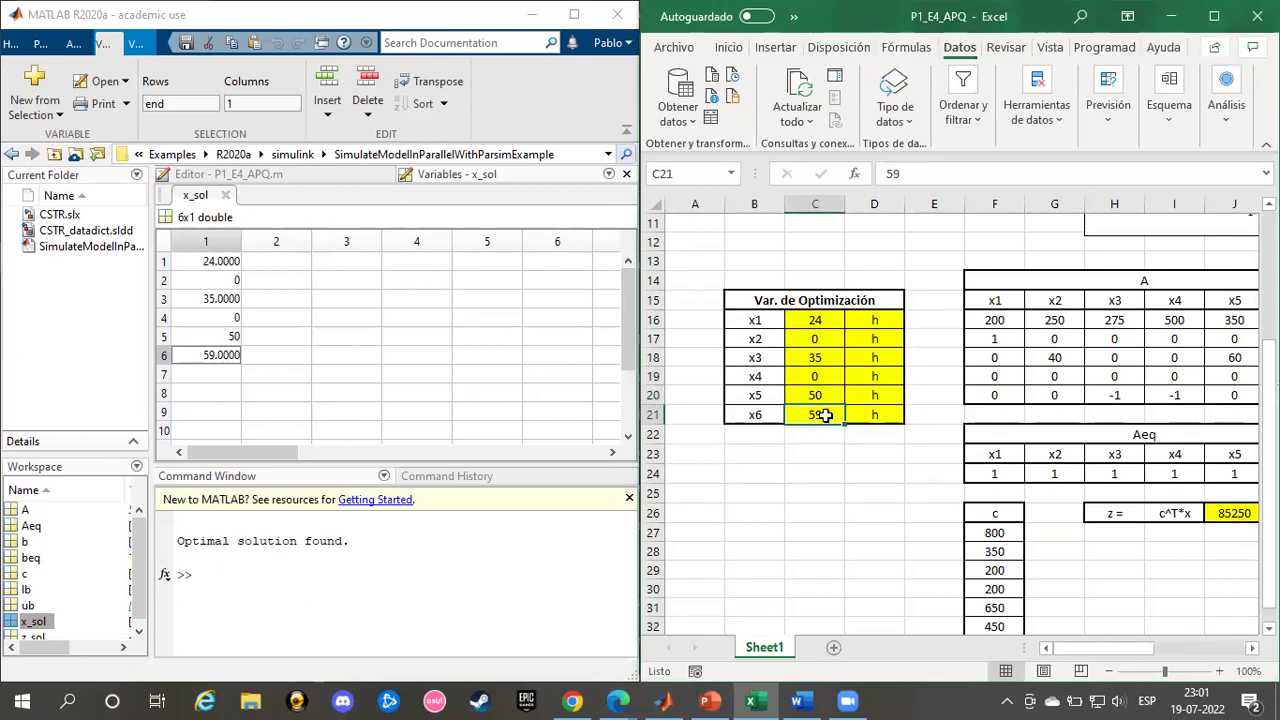
Step: Open the z_sol variable in MATLAB and compare it with the objective value z in Excel cell J26
click(30, 636)
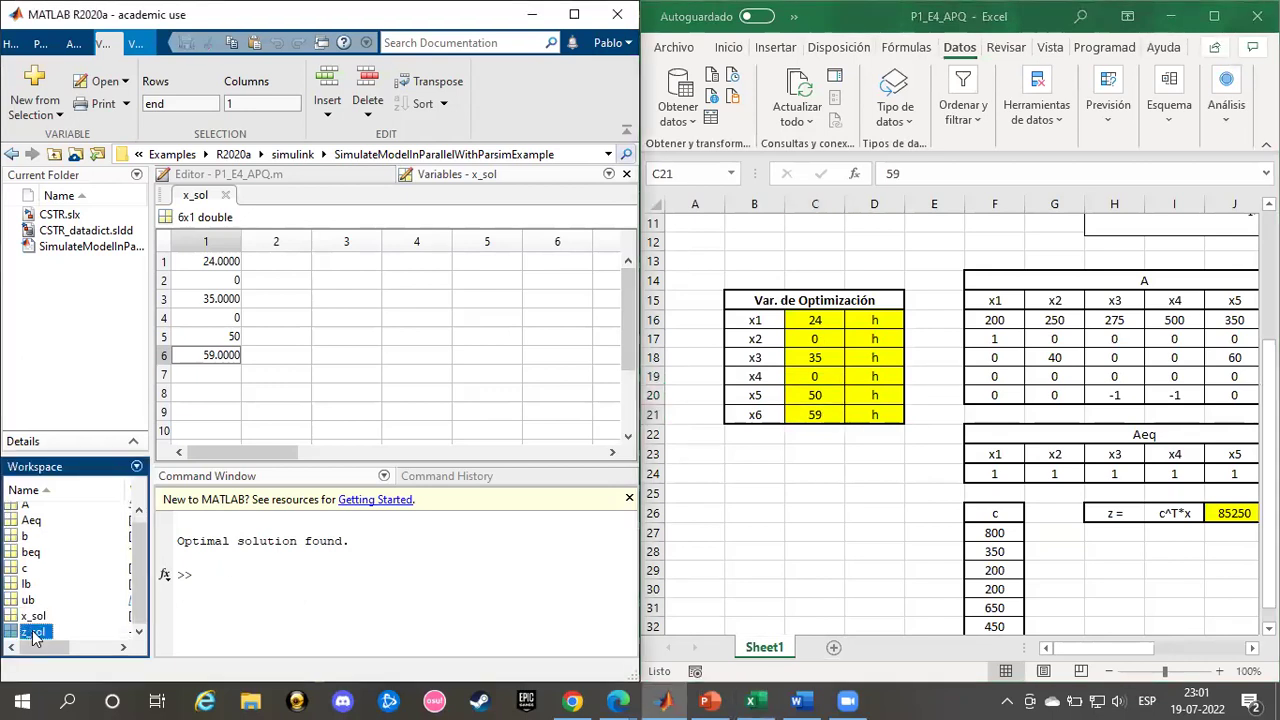
double_click(33, 634)
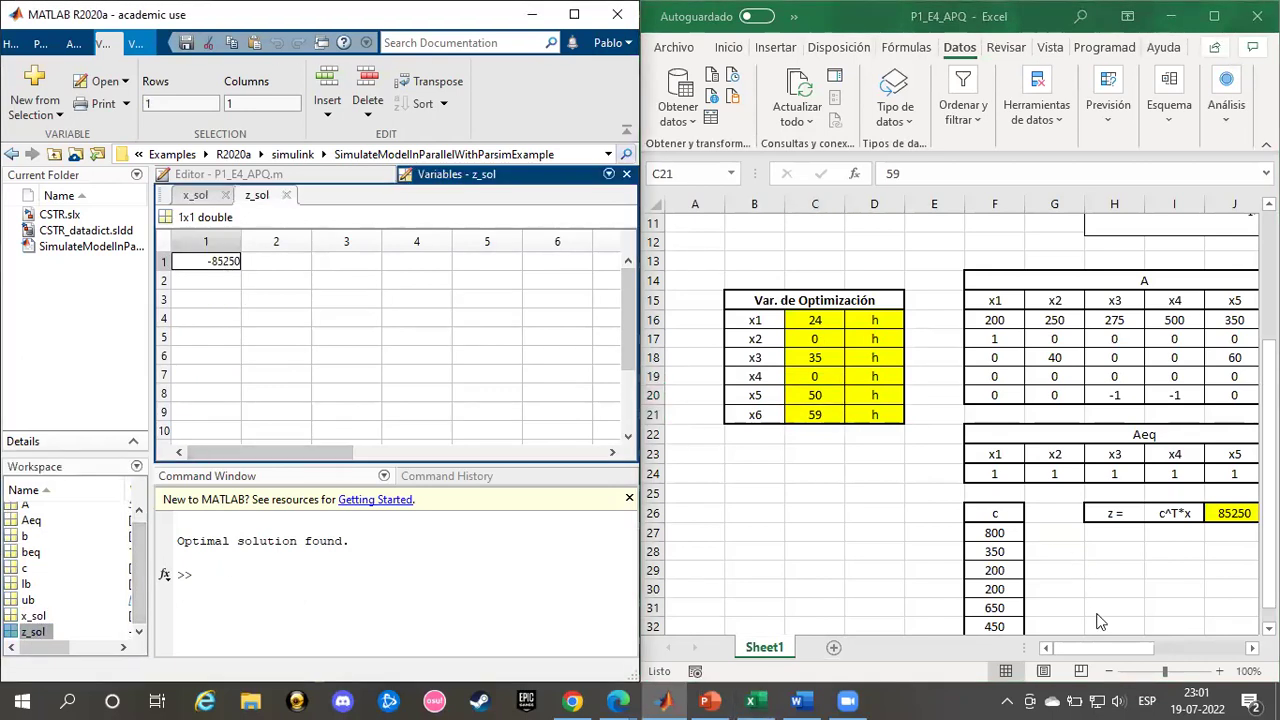
click(1158, 645)
drag(1147, 650, 1165, 648)
click(1055, 513)
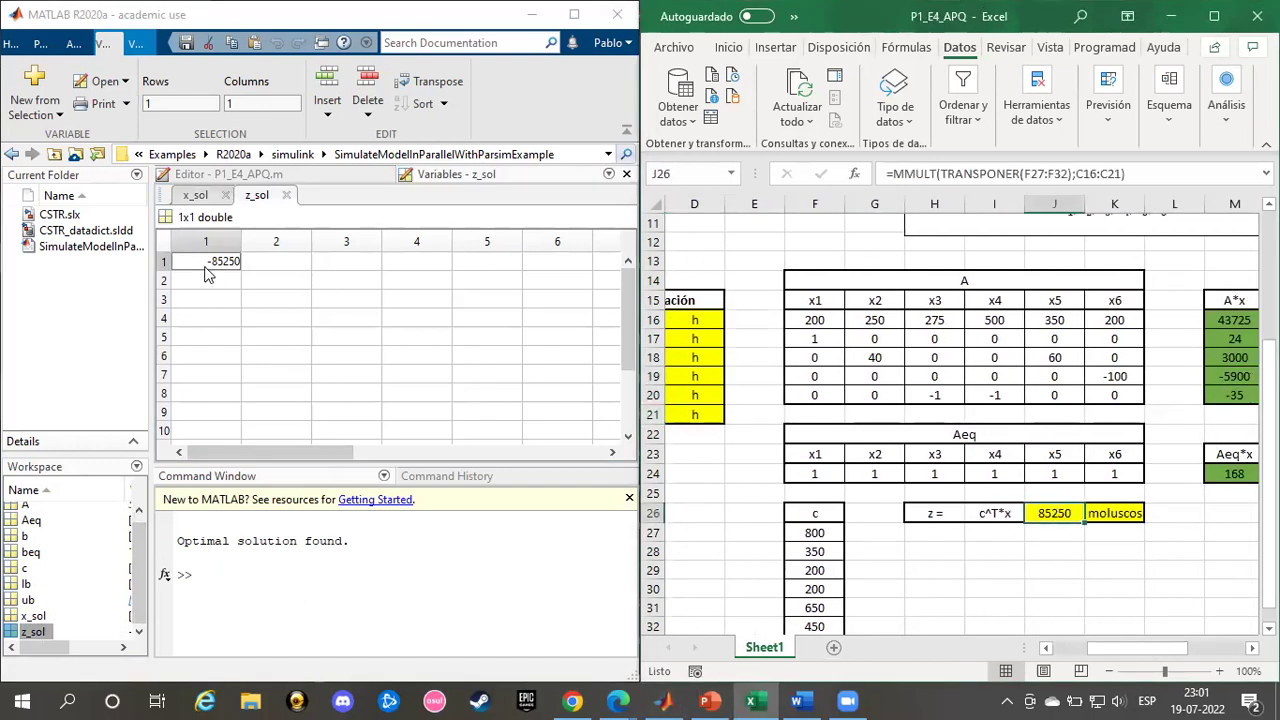
click(255, 318)
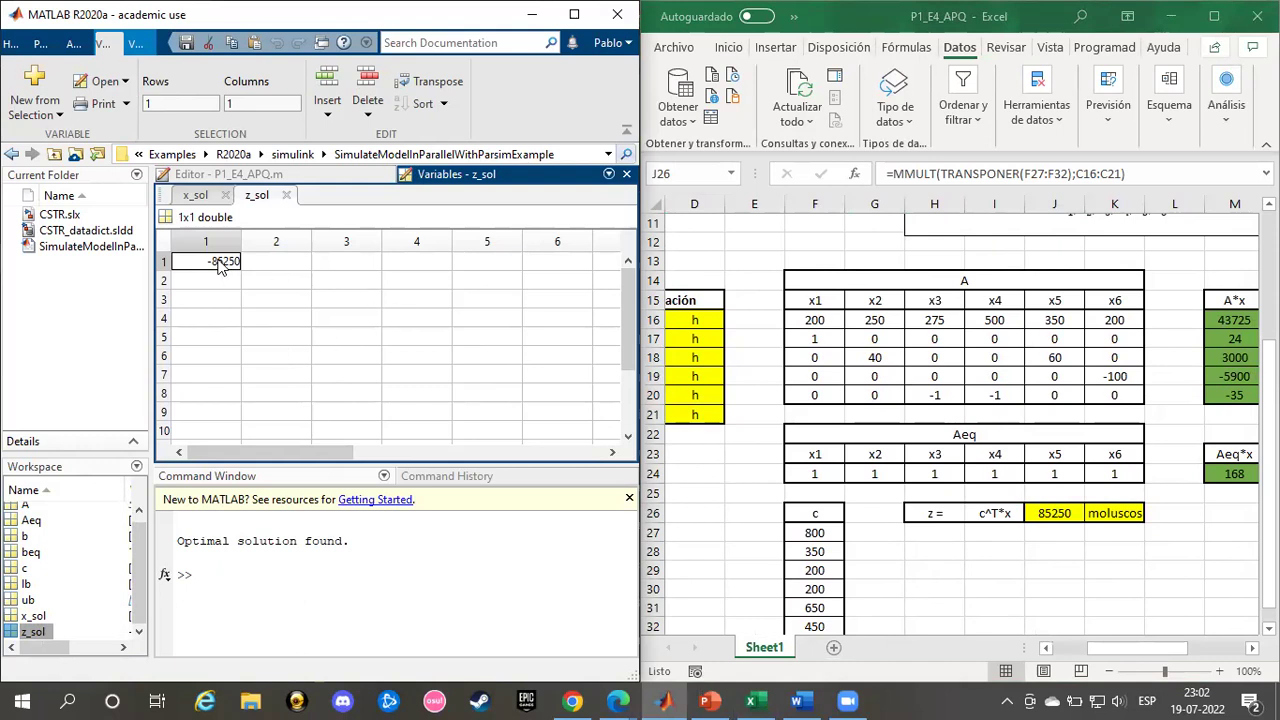
click(1070, 517)
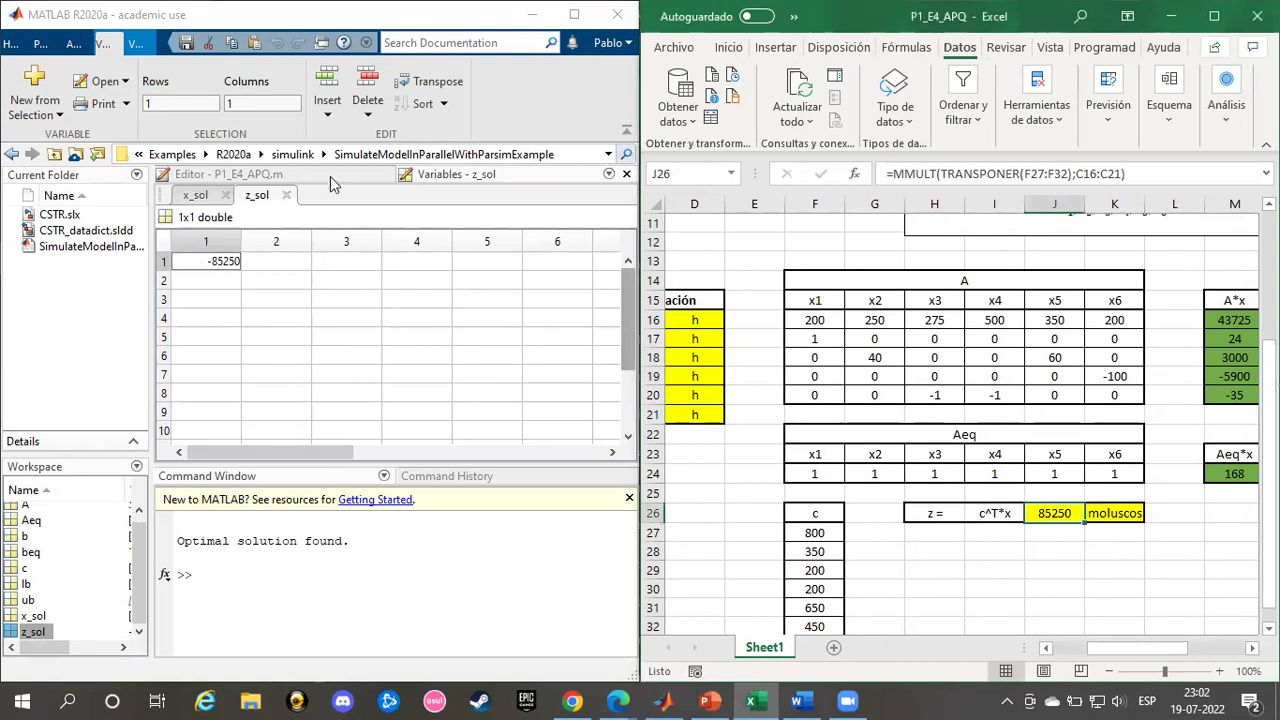
Step: Close the z_sol and x_sol variables and maximize MATLAB with the script in view
click(287, 196)
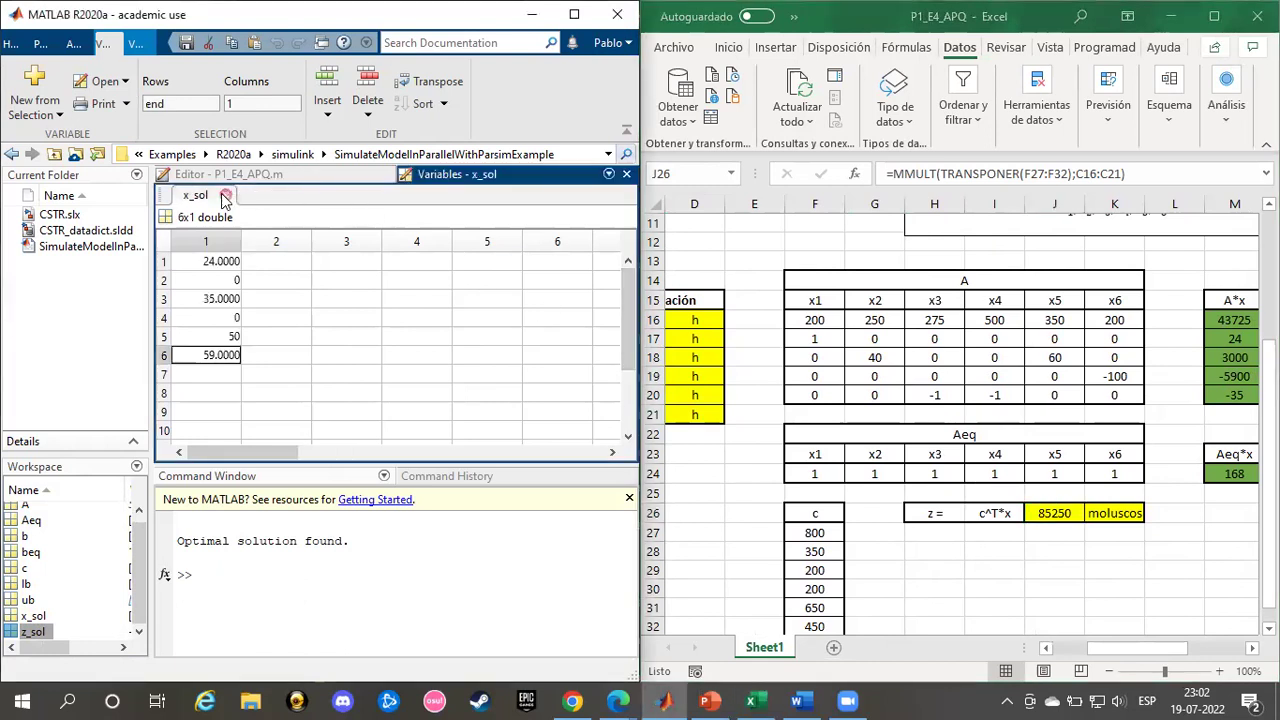
click(226, 196)
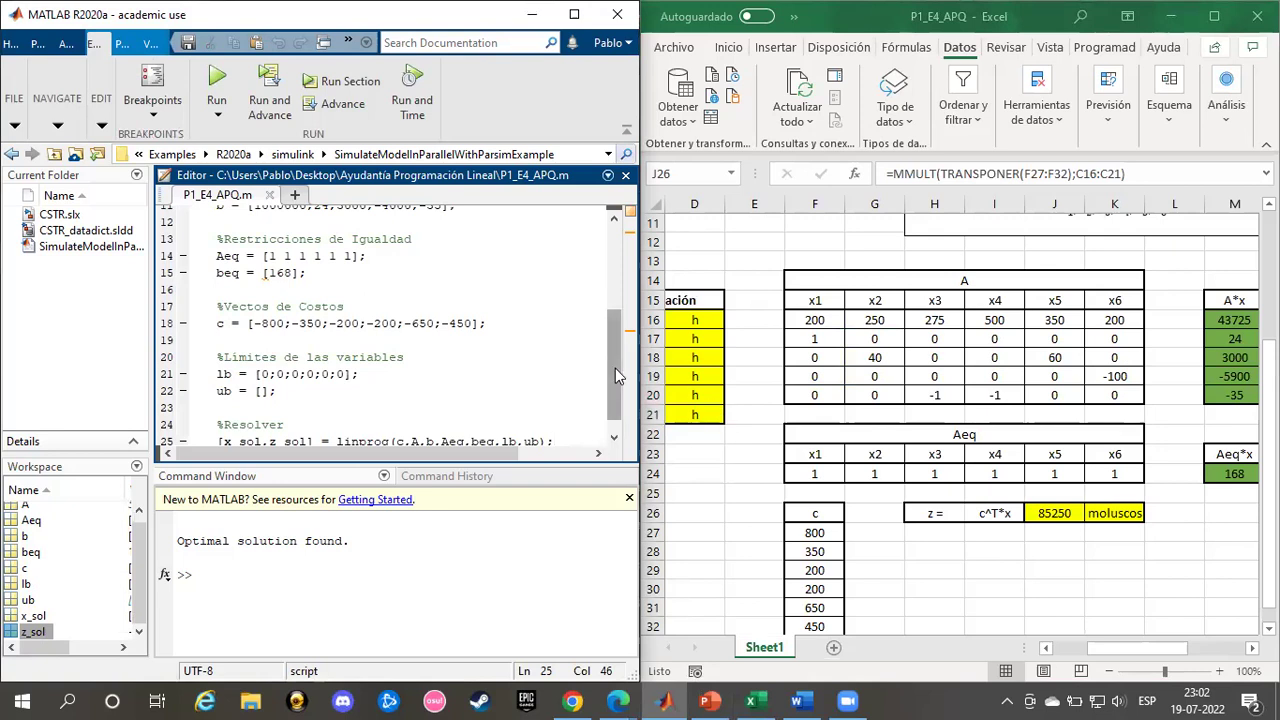
scroll(615, 368, down, 1)
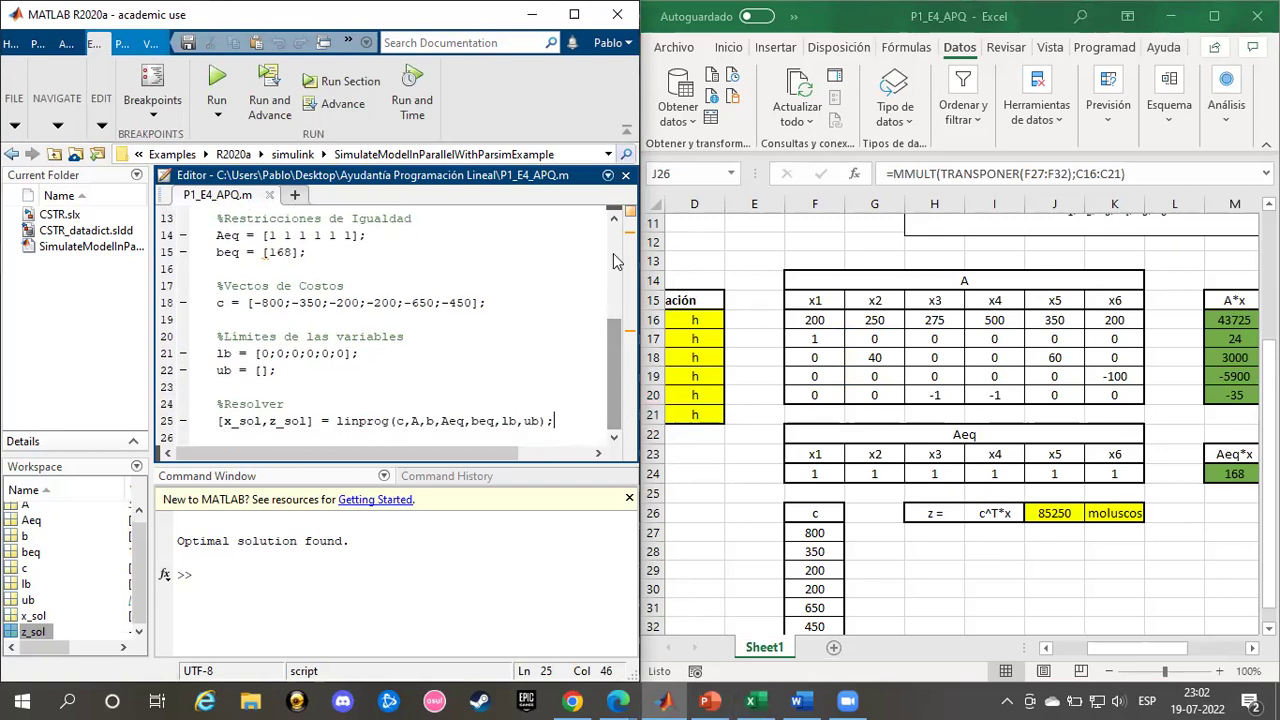
double_click(438, 15)
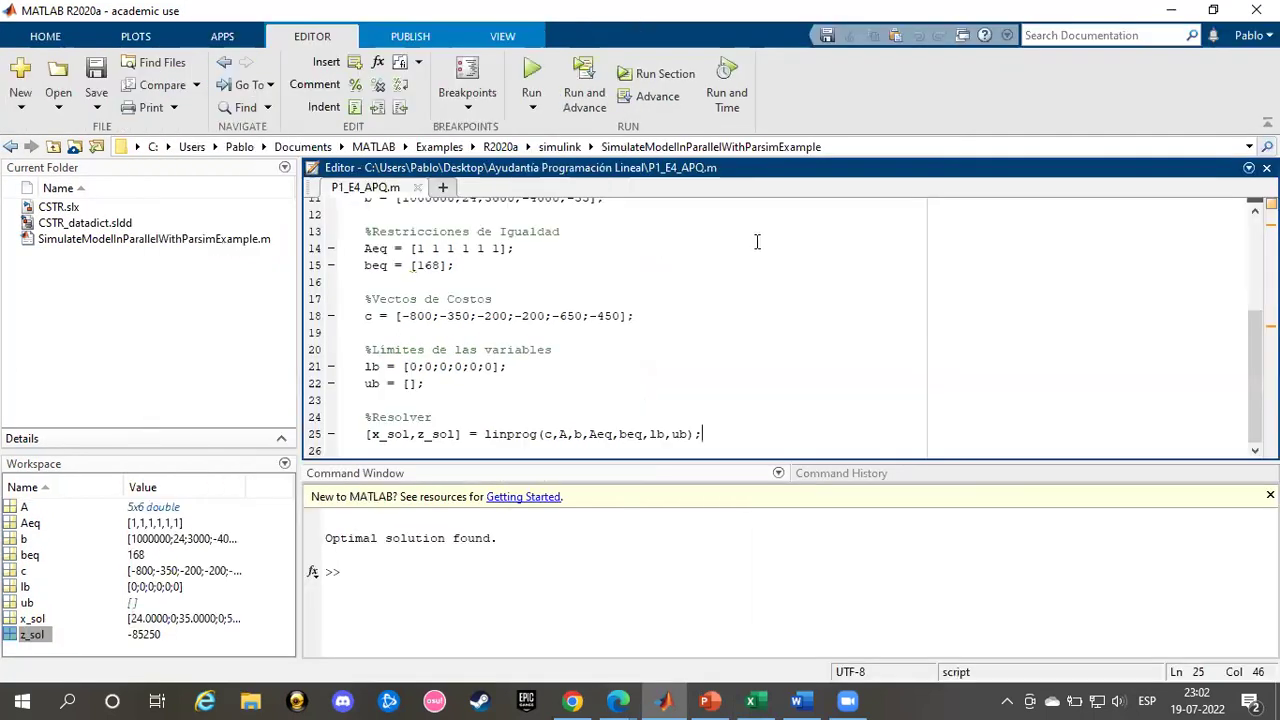